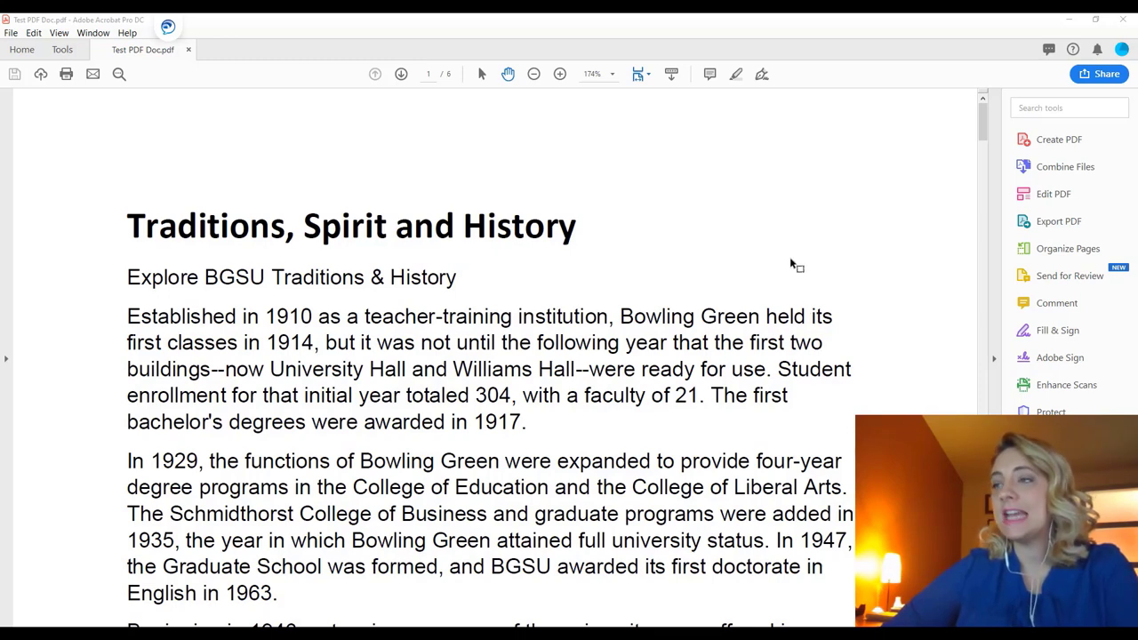
scroll(792, 262, down, 4)
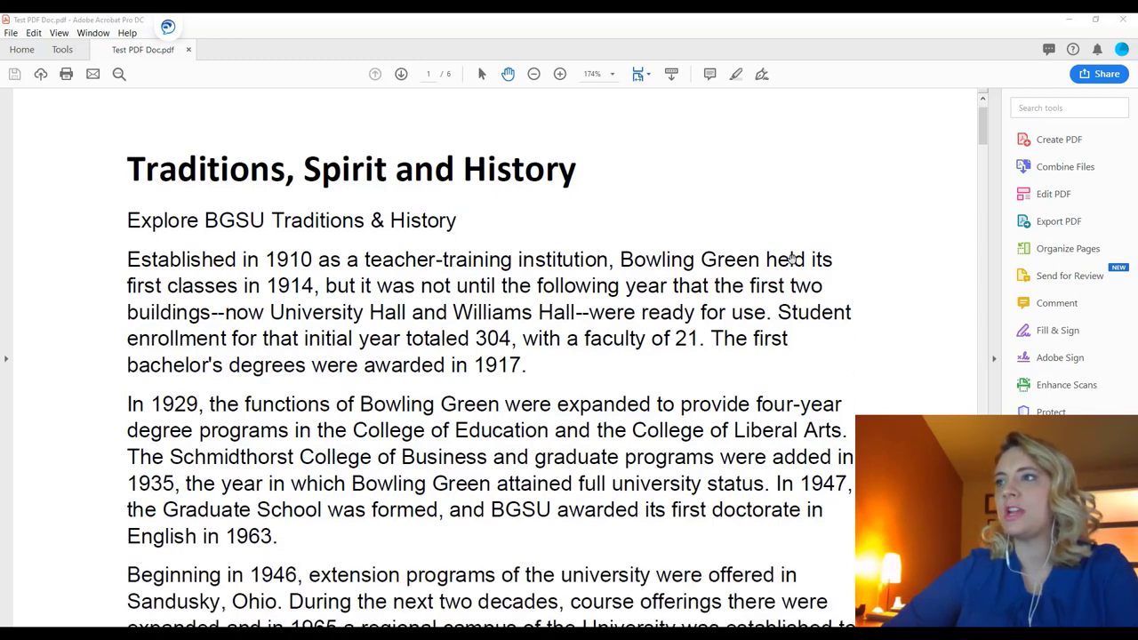
scroll(794, 261, down, 3)
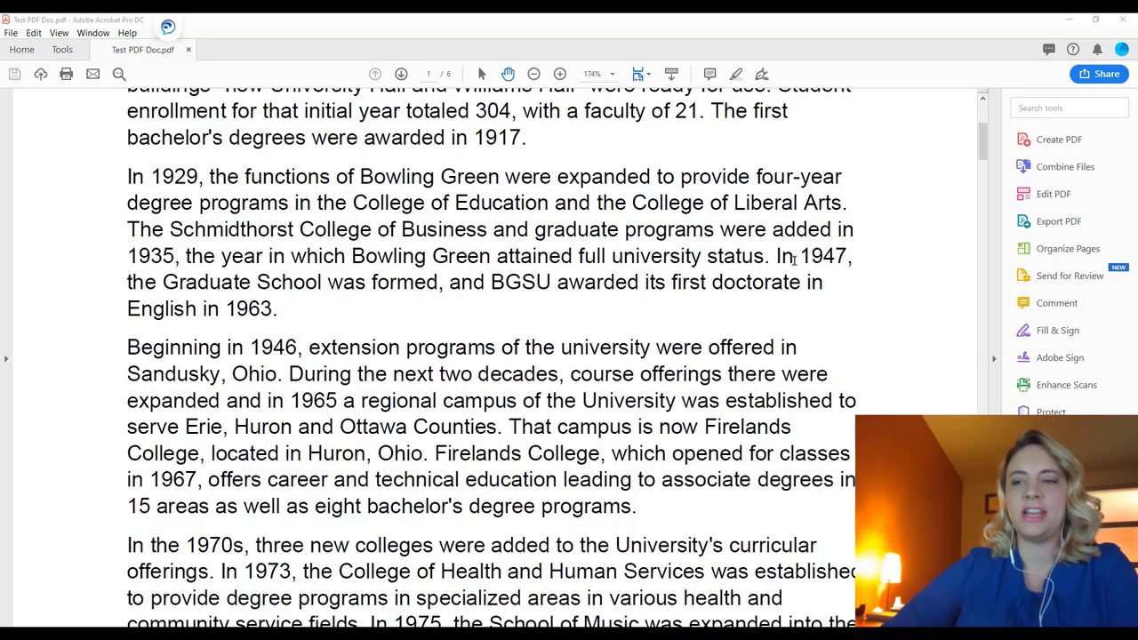
scroll(794, 258, up, 5)
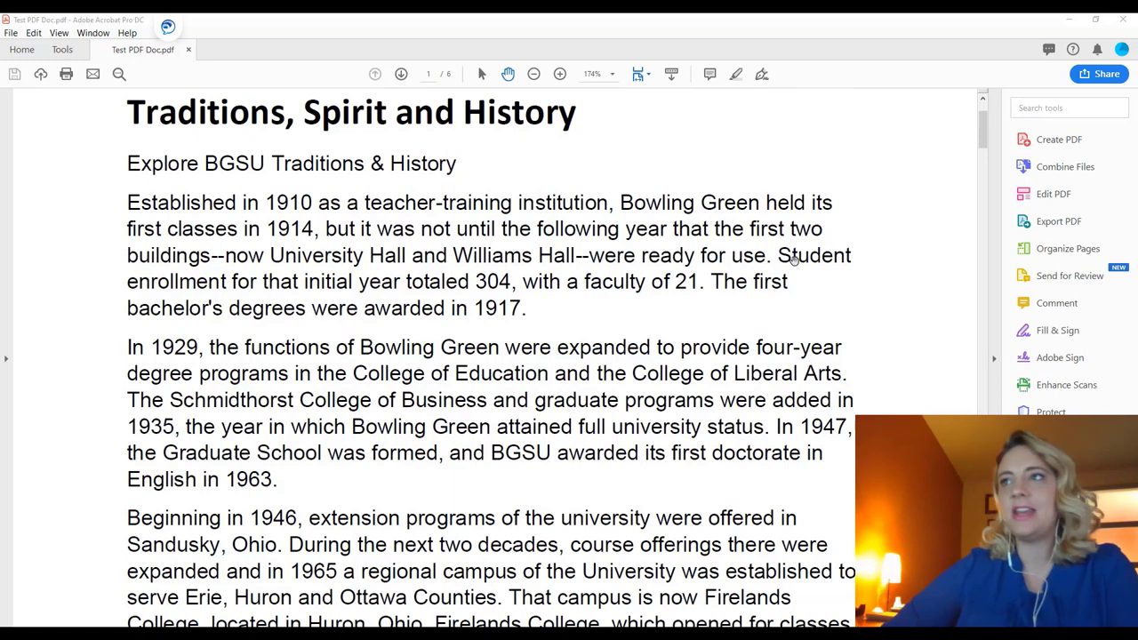
scroll(794, 258, up, 2)
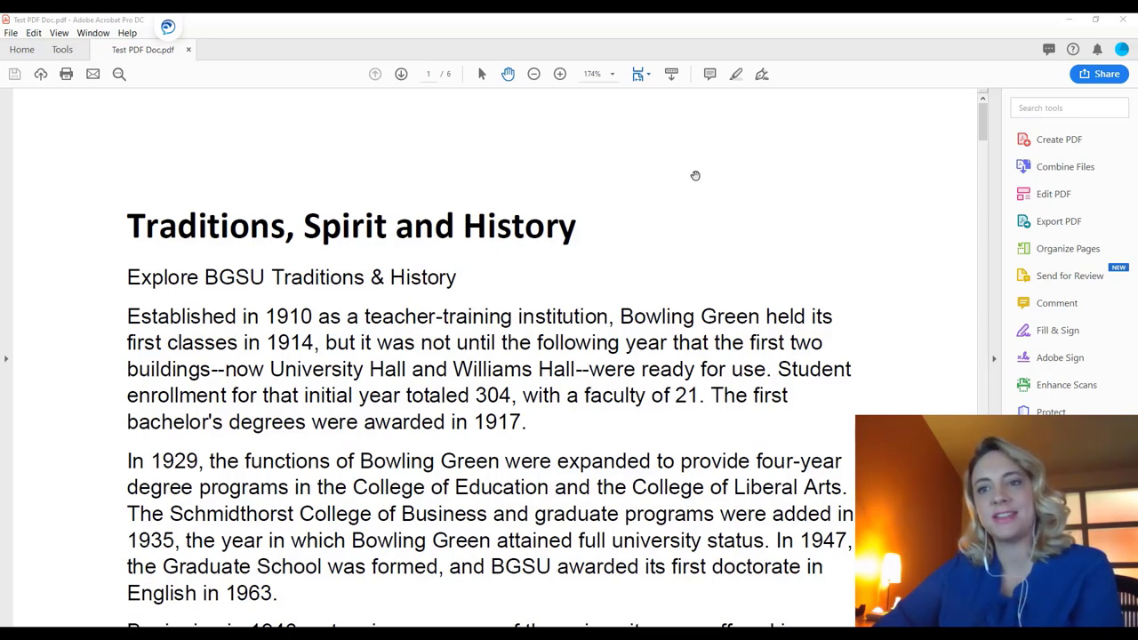
- With the selection tool, test that the text from the title through the 1929 paragraph can be selected, and clear the selection
click(481, 73)
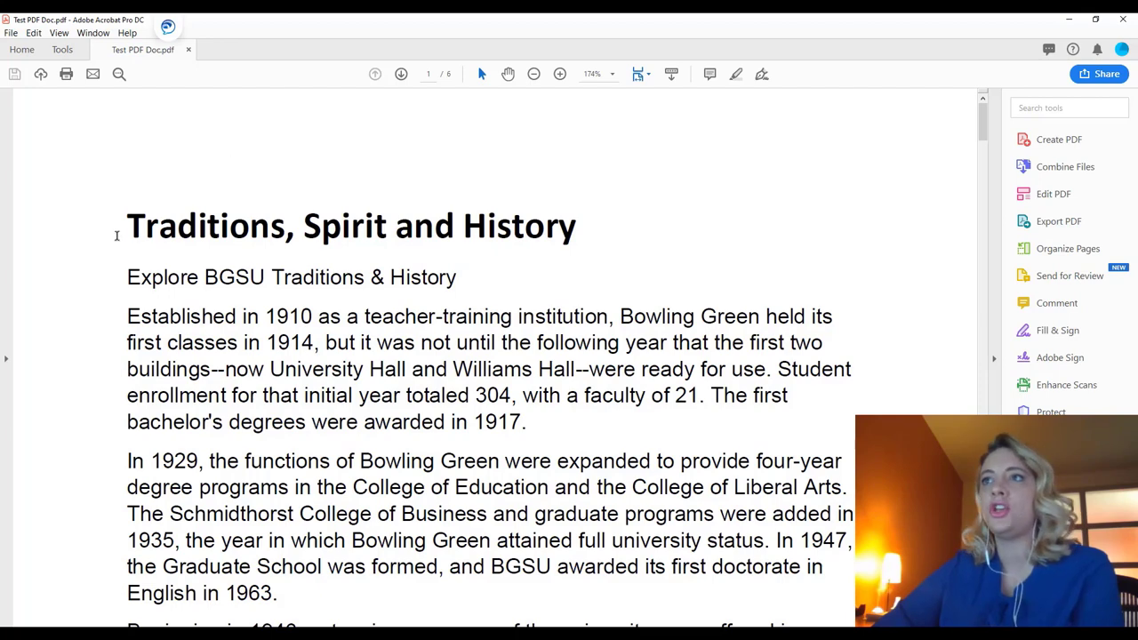
drag(127, 225, 279, 593)
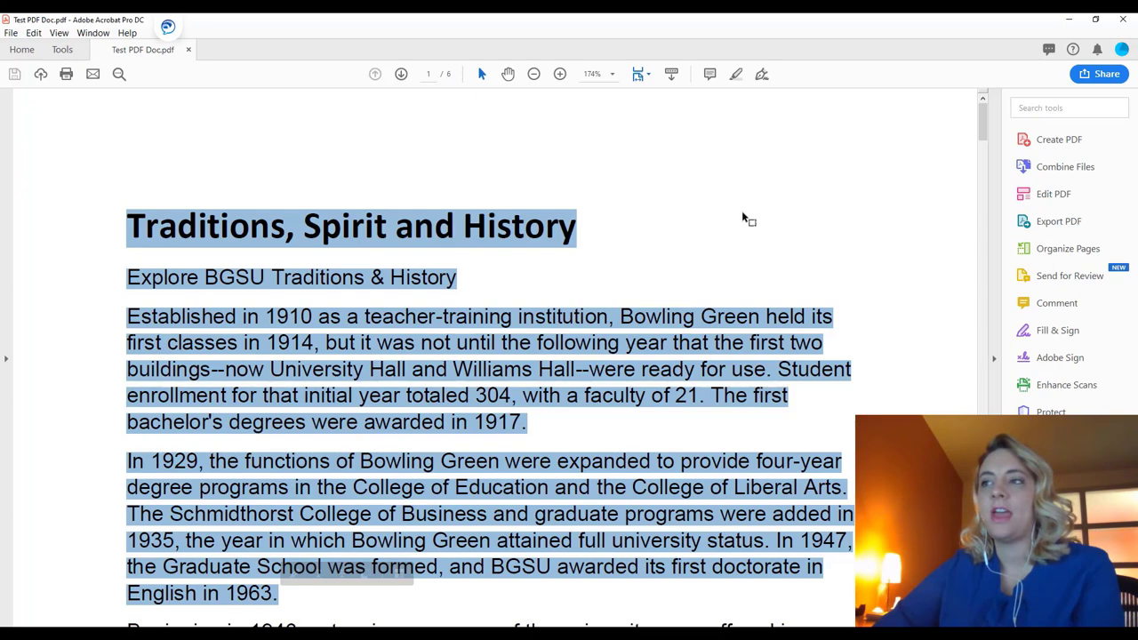
click(716, 186)
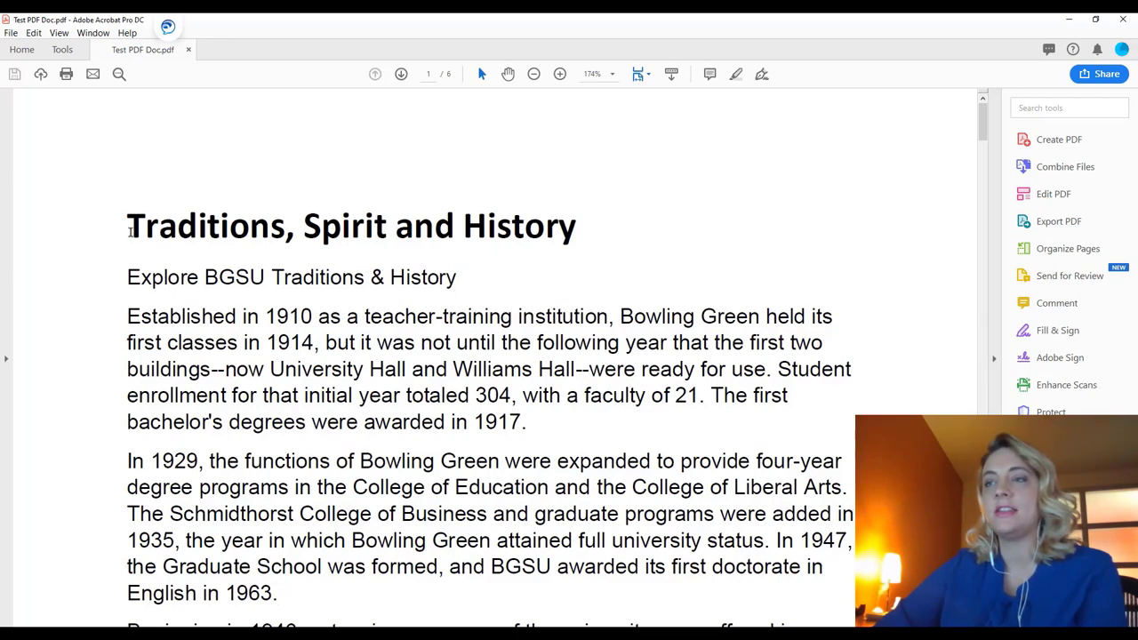
drag(131, 229, 283, 595)
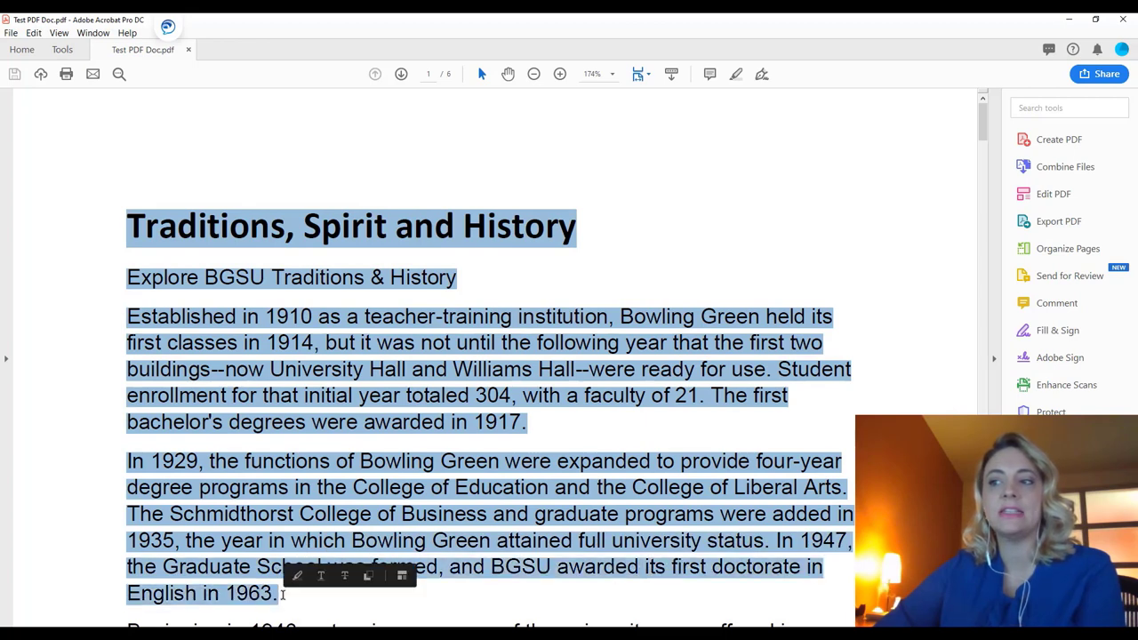
click(717, 246)
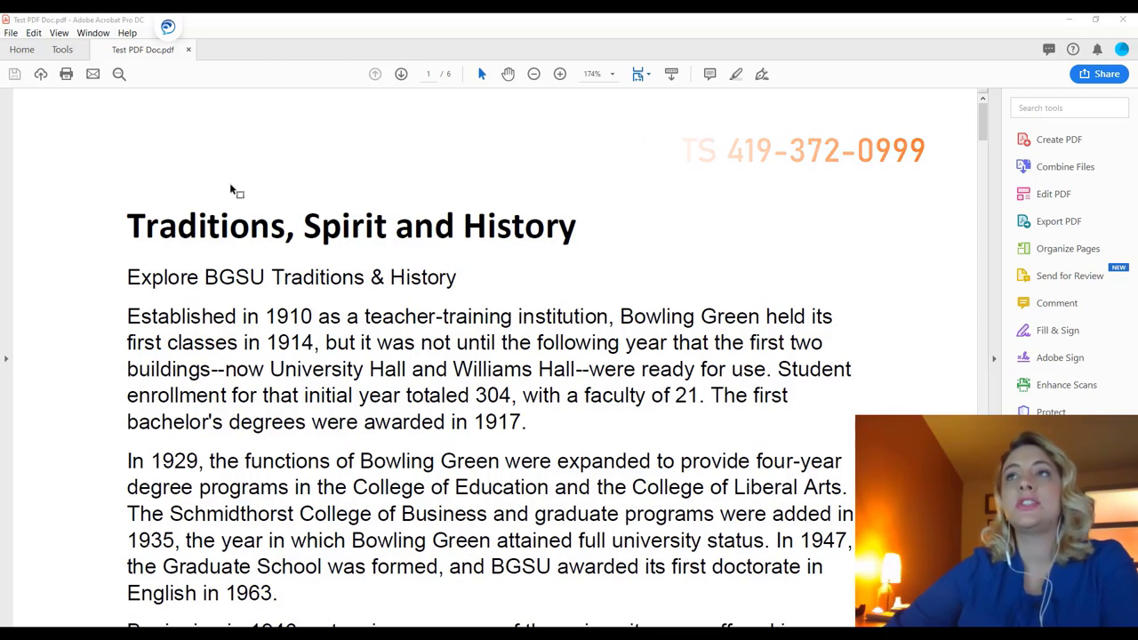
- Show the Order navigation pane for the document
click(64, 33)
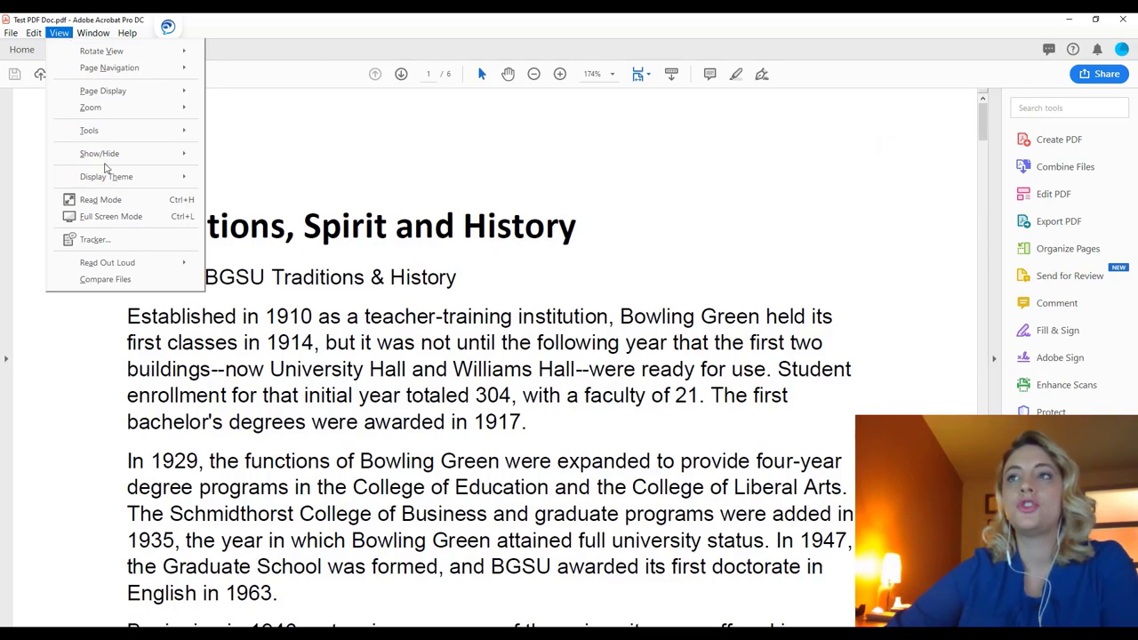
mouse_move(102, 162)
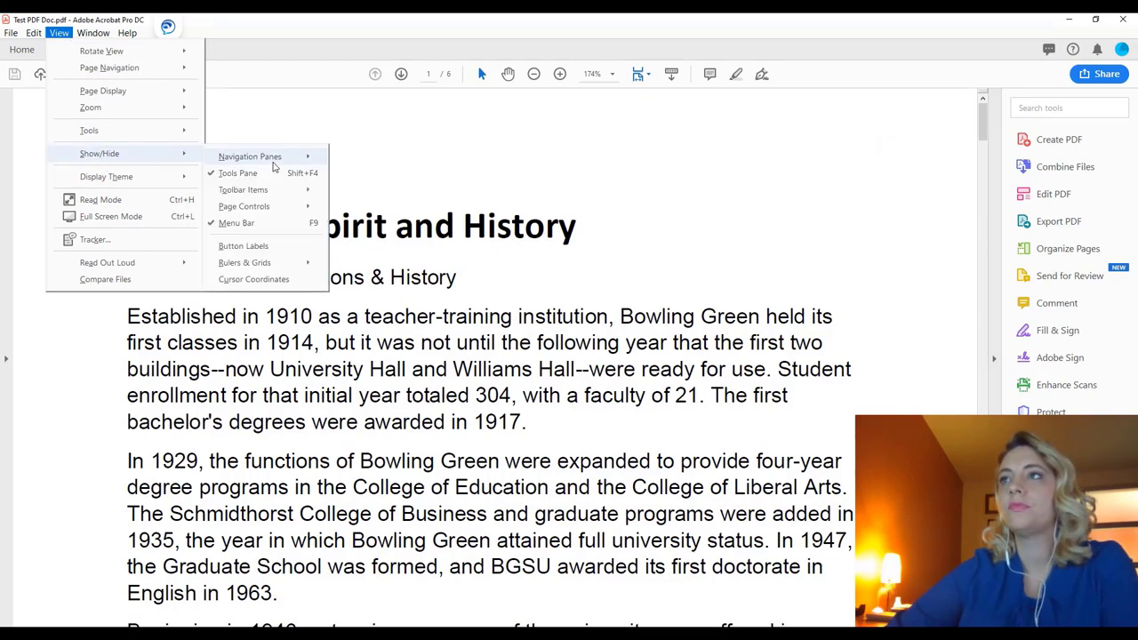
mouse_move(274, 168)
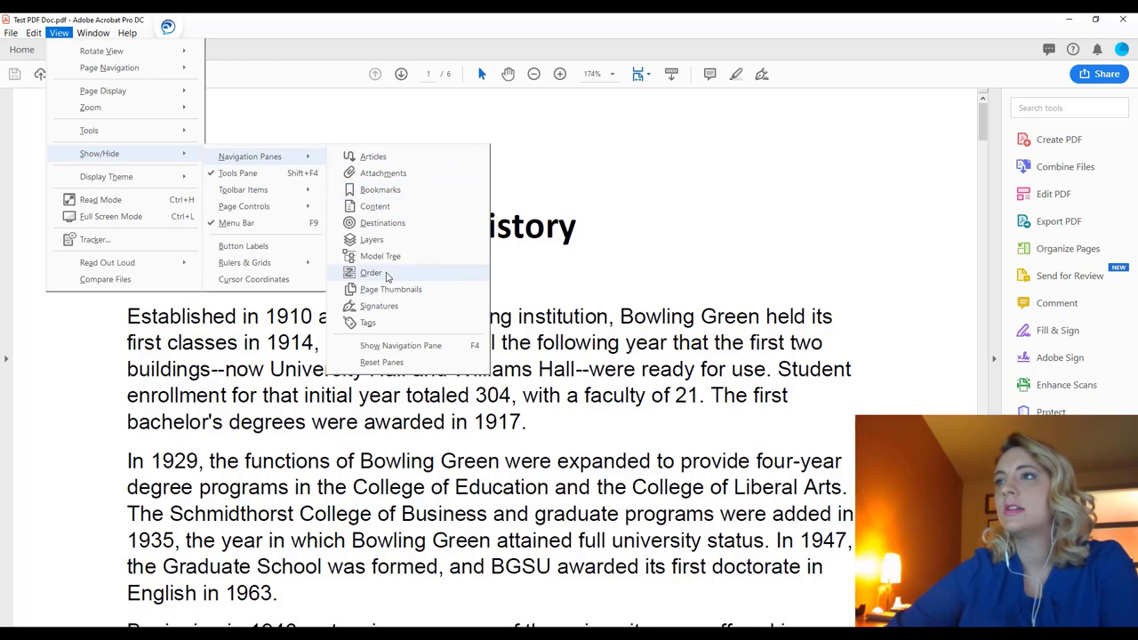
click(372, 273)
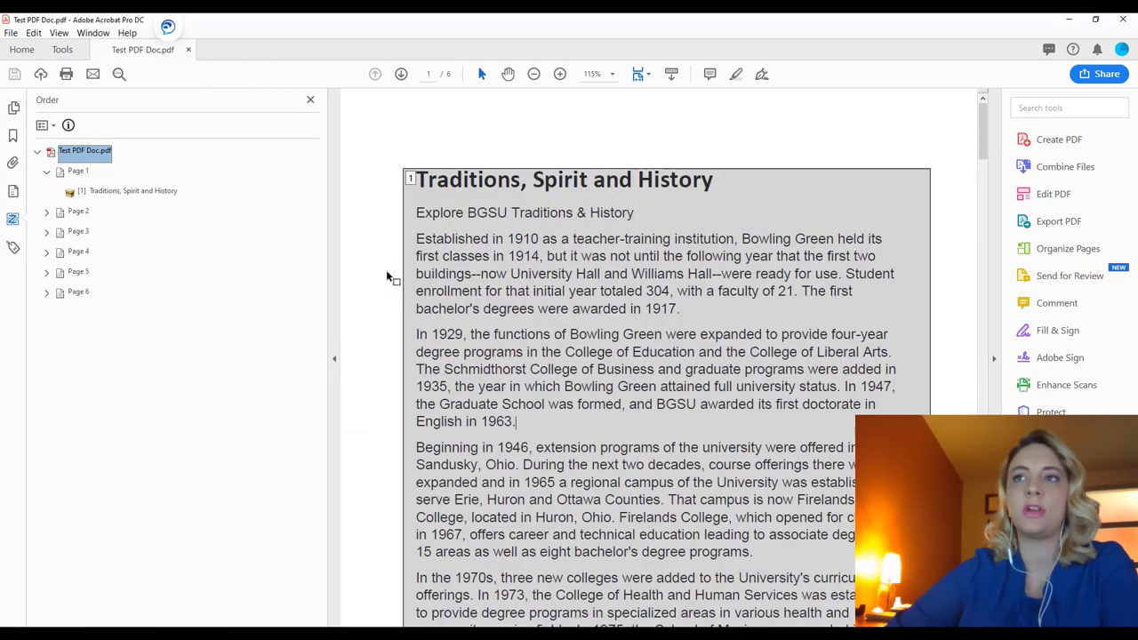
- Show the Tags navigation pane with the document's tag tree
click(60, 34)
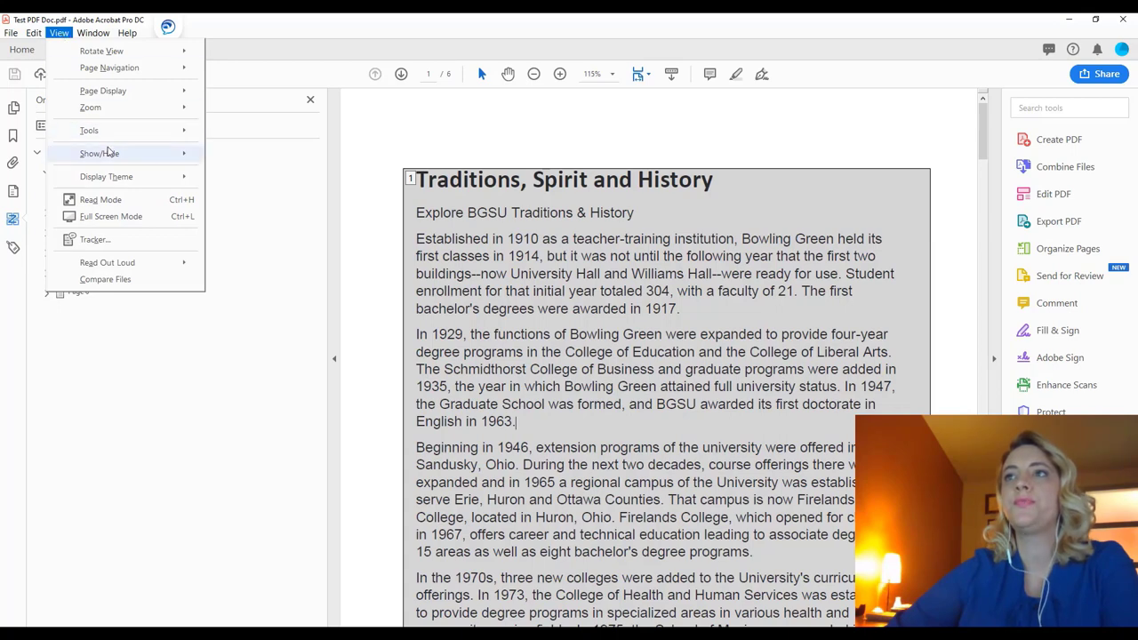
mouse_move(114, 156)
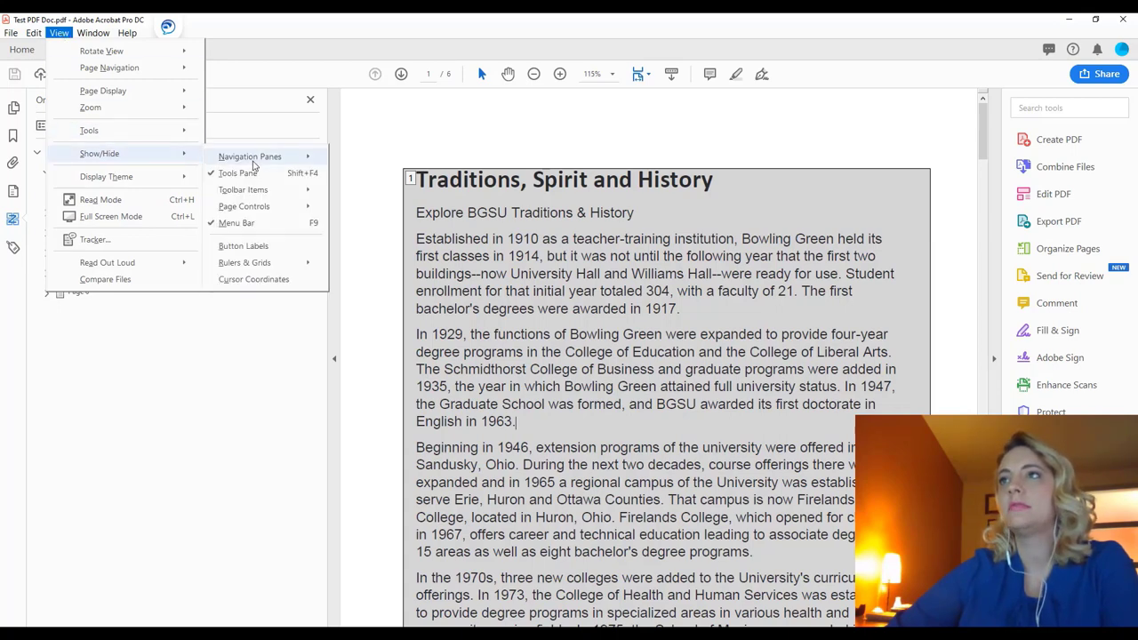
mouse_move(252, 156)
click(365, 323)
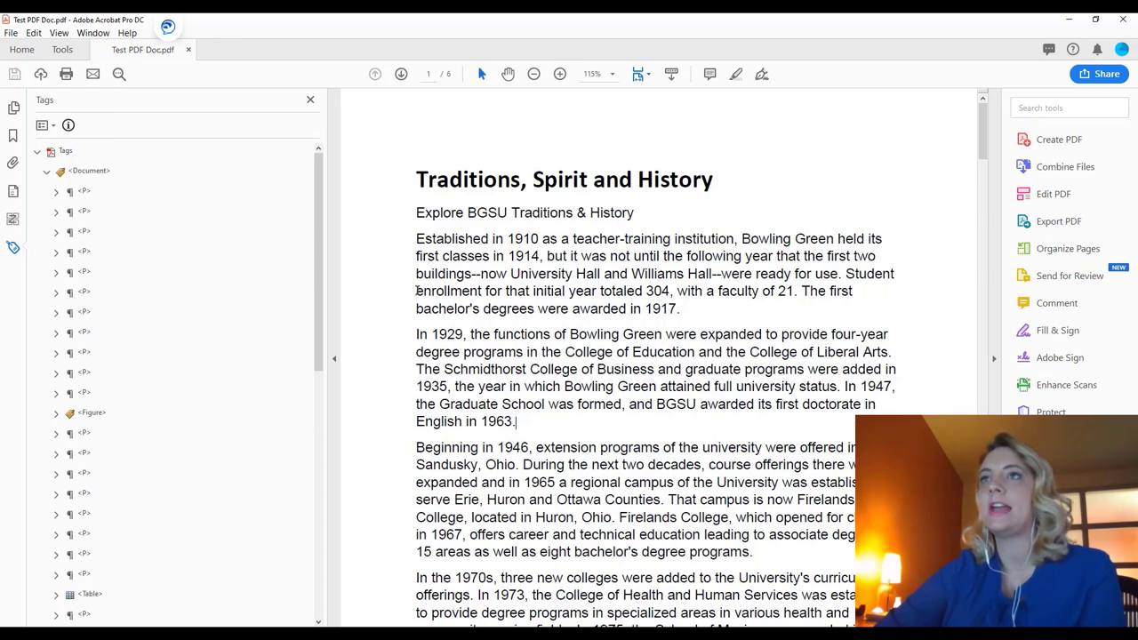
- Open the Accessibility tools and run a full accessibility check on all pages, keeping the accessibility report option on
click(64, 51)
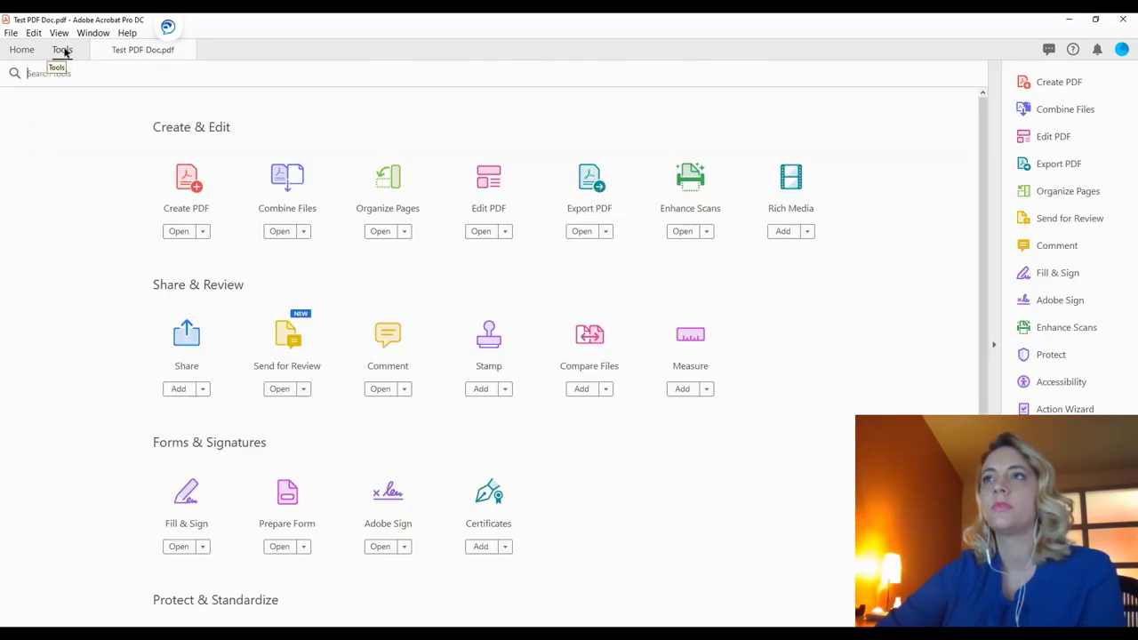
scroll(830, 367, down, 5)
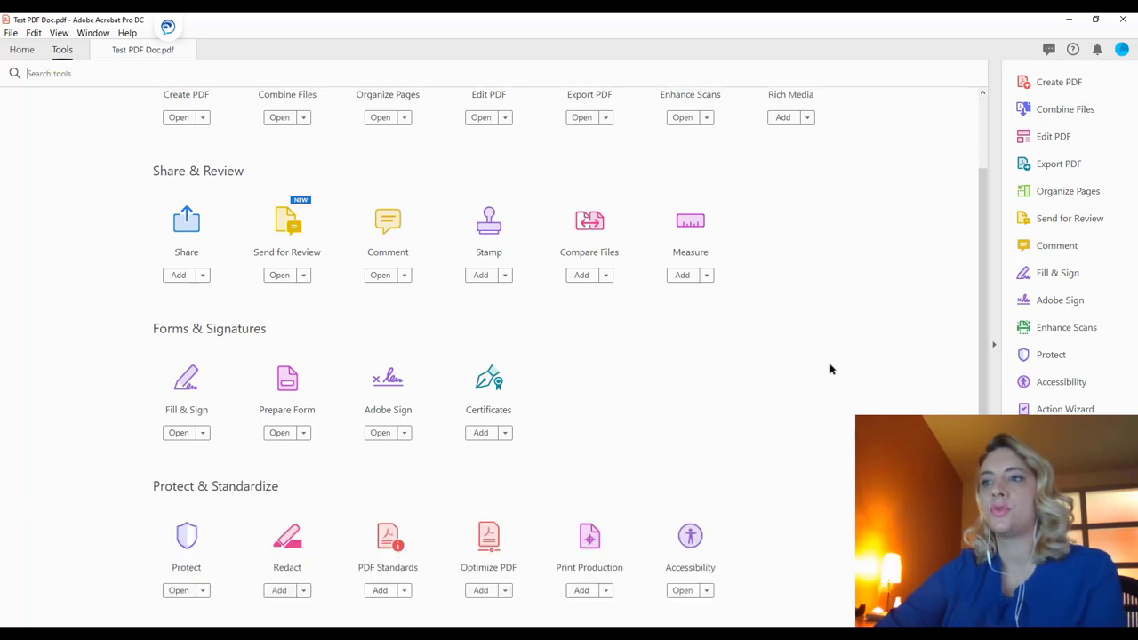
scroll(830, 369, down, 1)
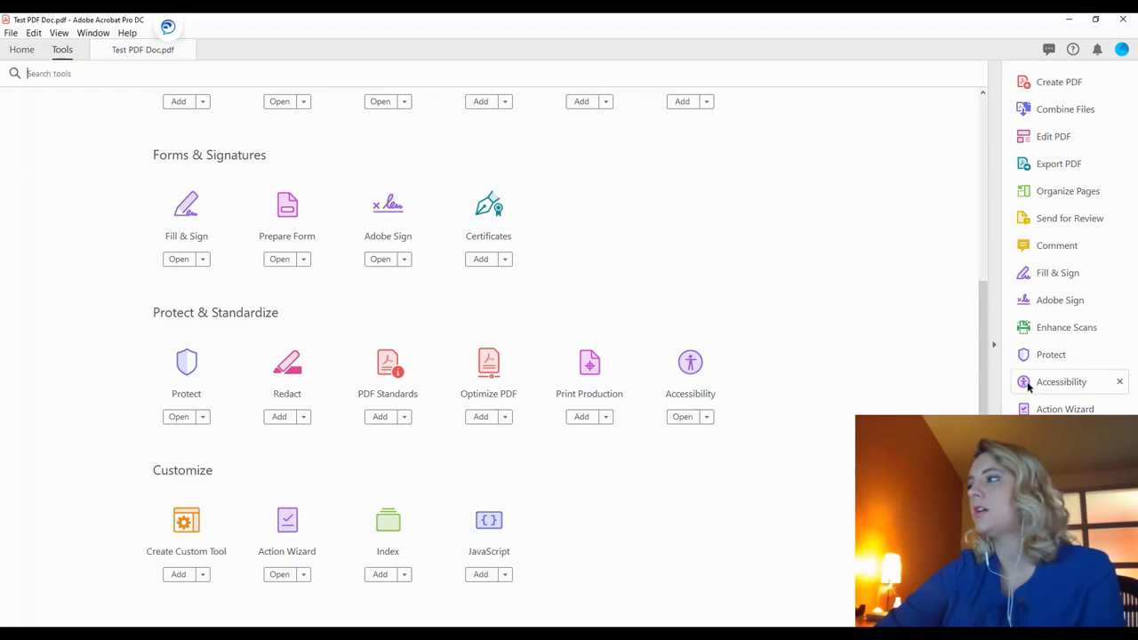
click(140, 51)
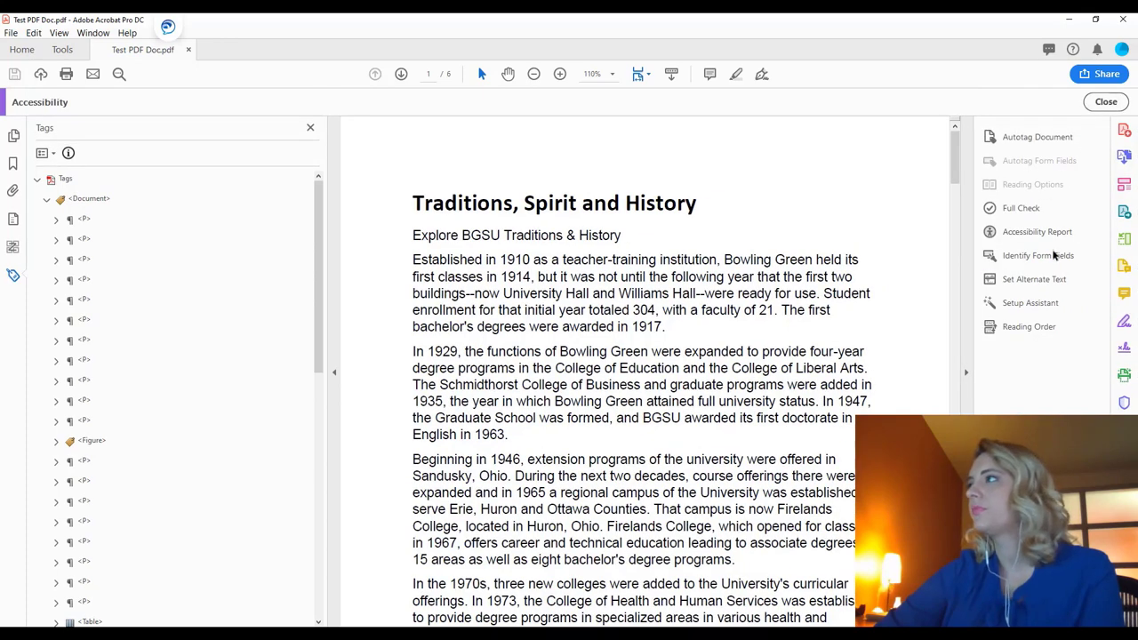
click(1017, 212)
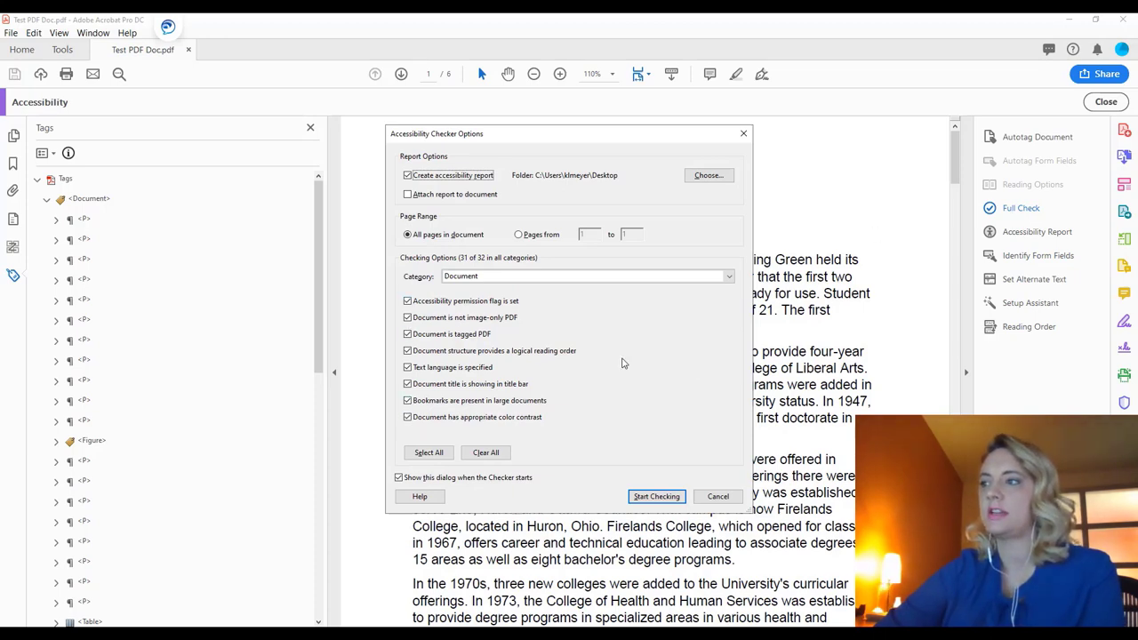
click(663, 502)
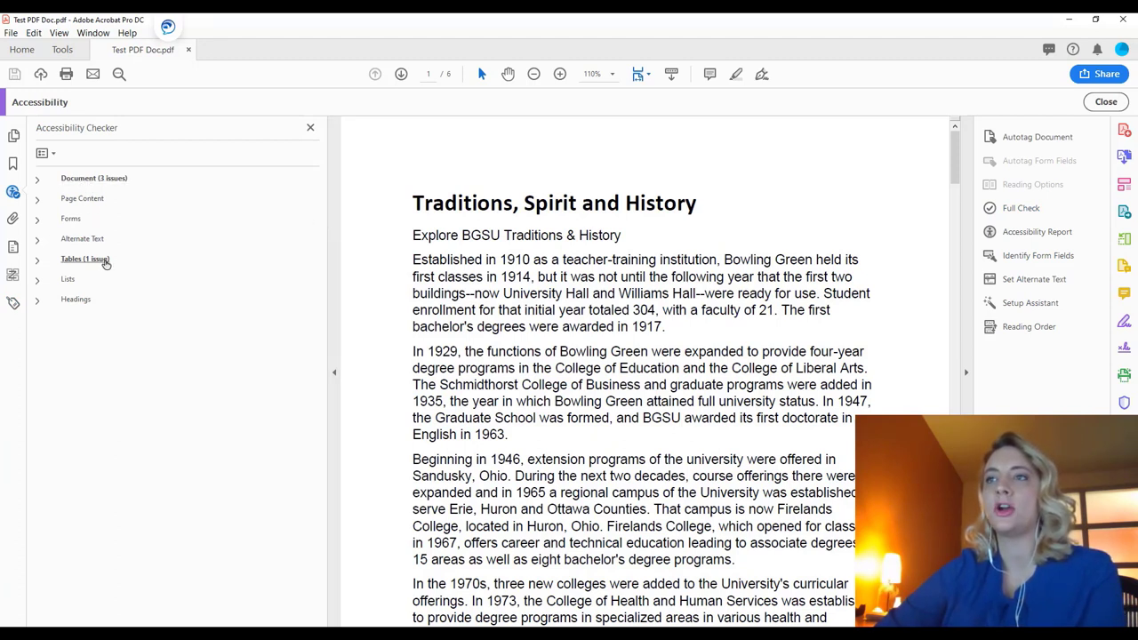
- Examine the Document and Tables categories of the accessibility check results, and collapse both again
click(77, 182)
click(37, 182)
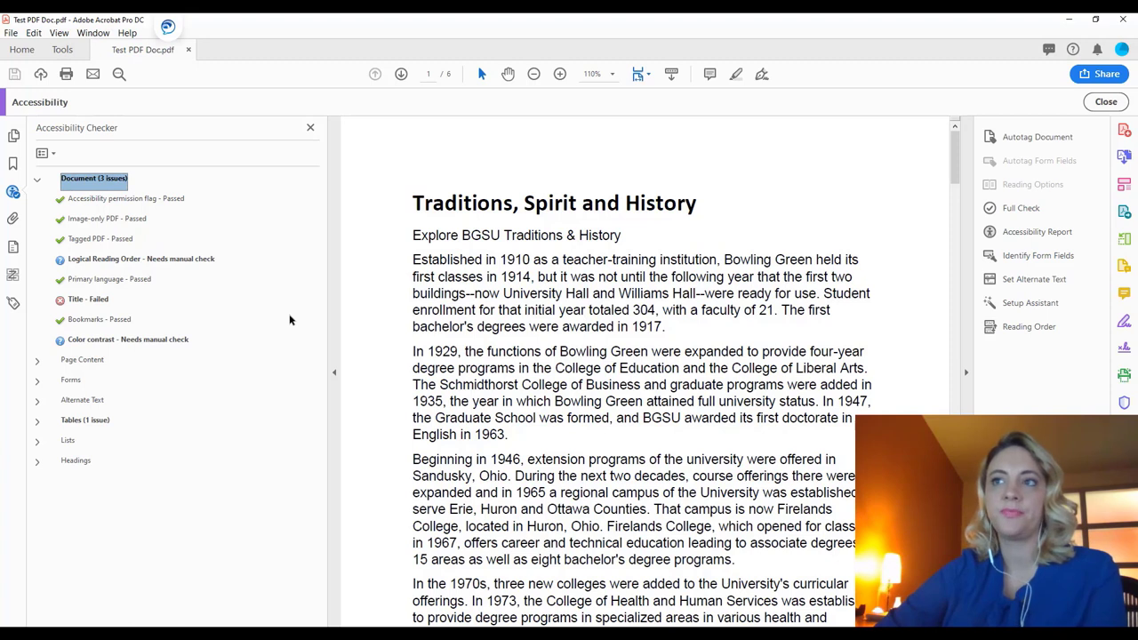
click(76, 427)
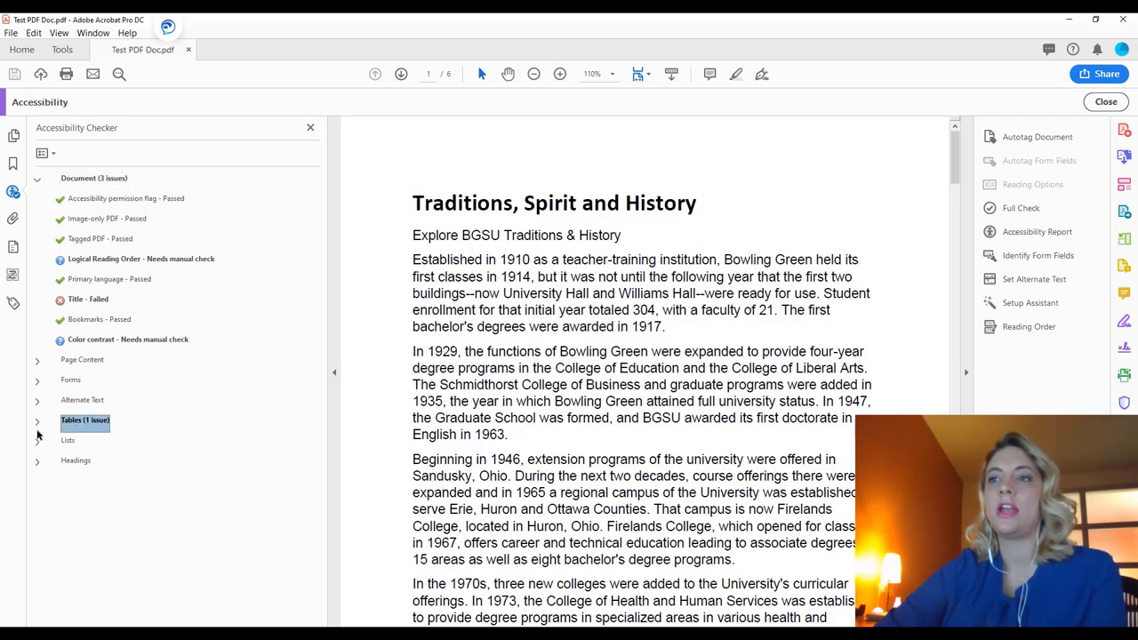
click(36, 422)
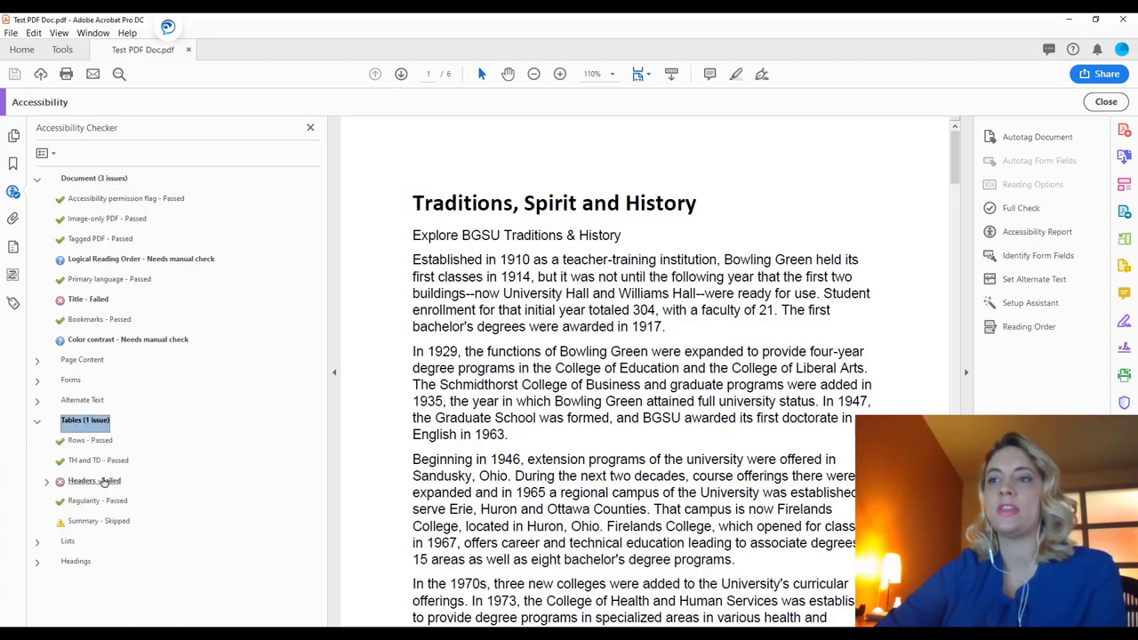
click(37, 421)
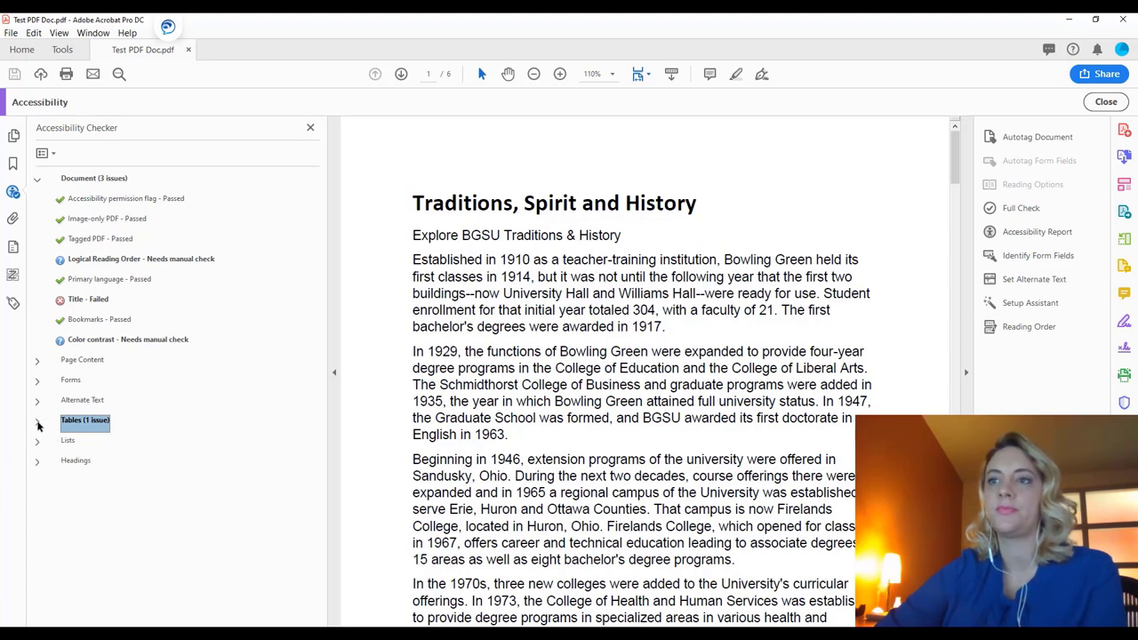
click(37, 179)
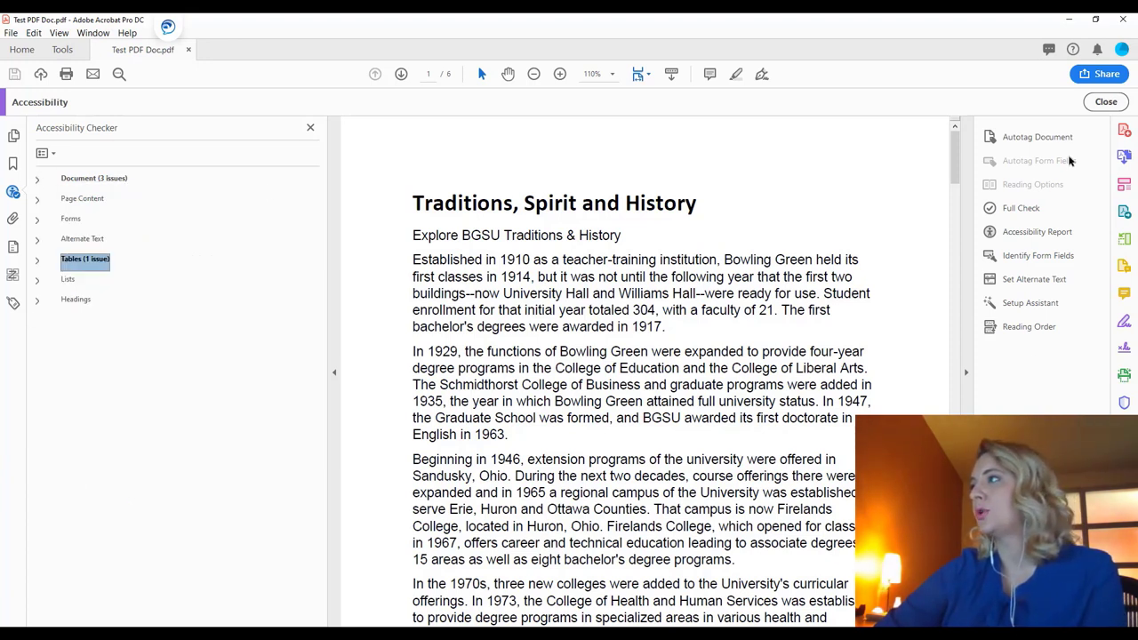
- Close the Accessibility toolset, test-select the text from the title through the 1946 paragraph, and clear the selection
click(1107, 102)
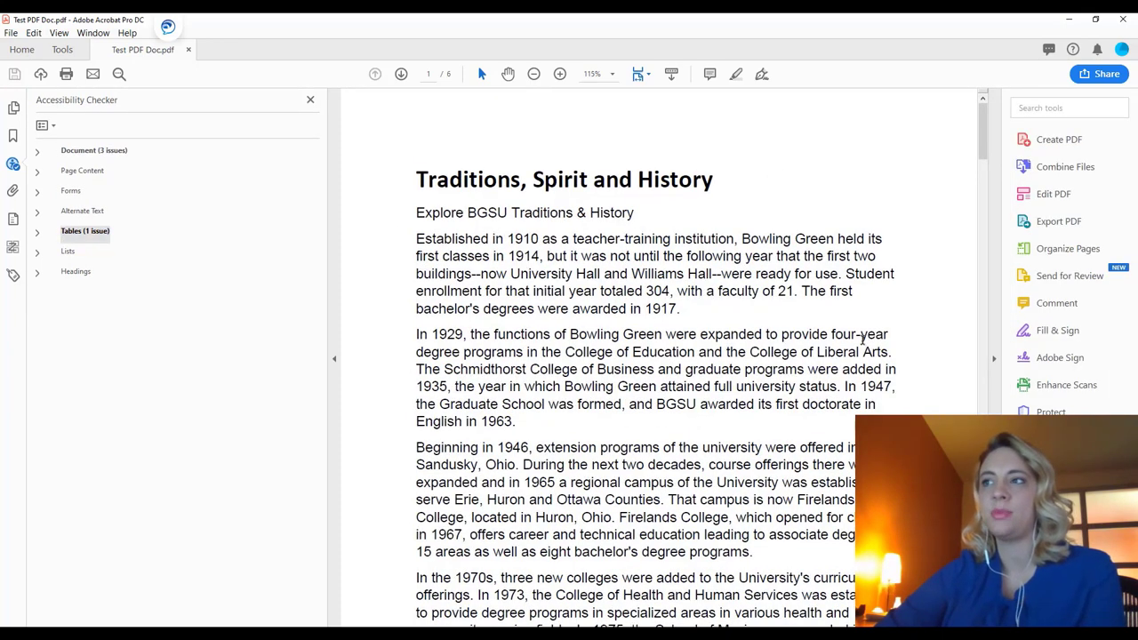
drag(416, 179, 757, 552)
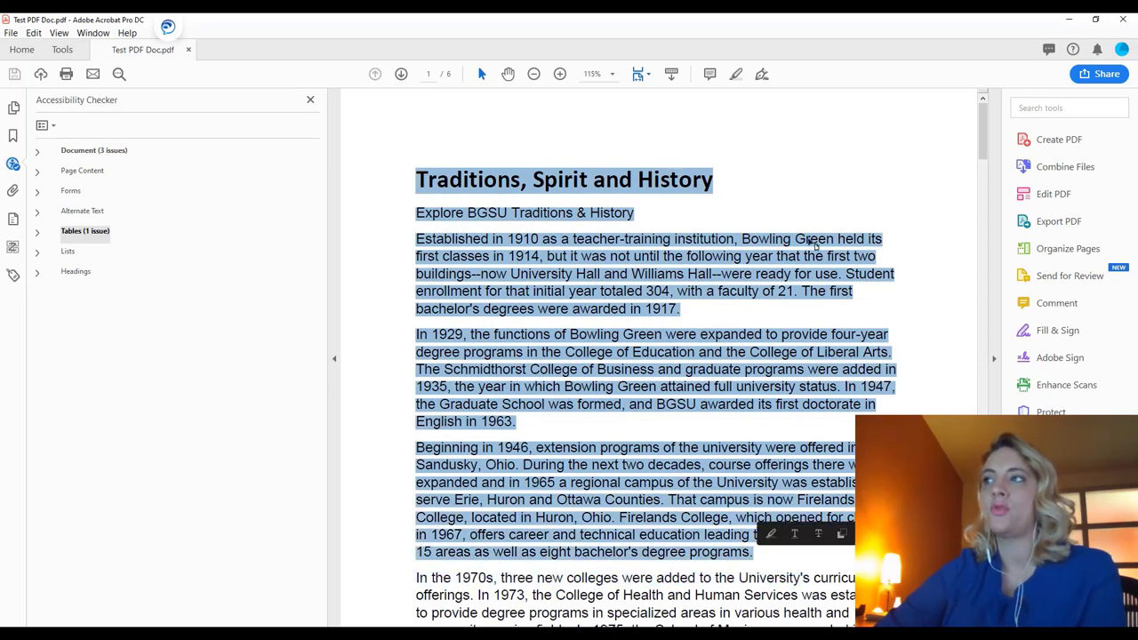
click(668, 209)
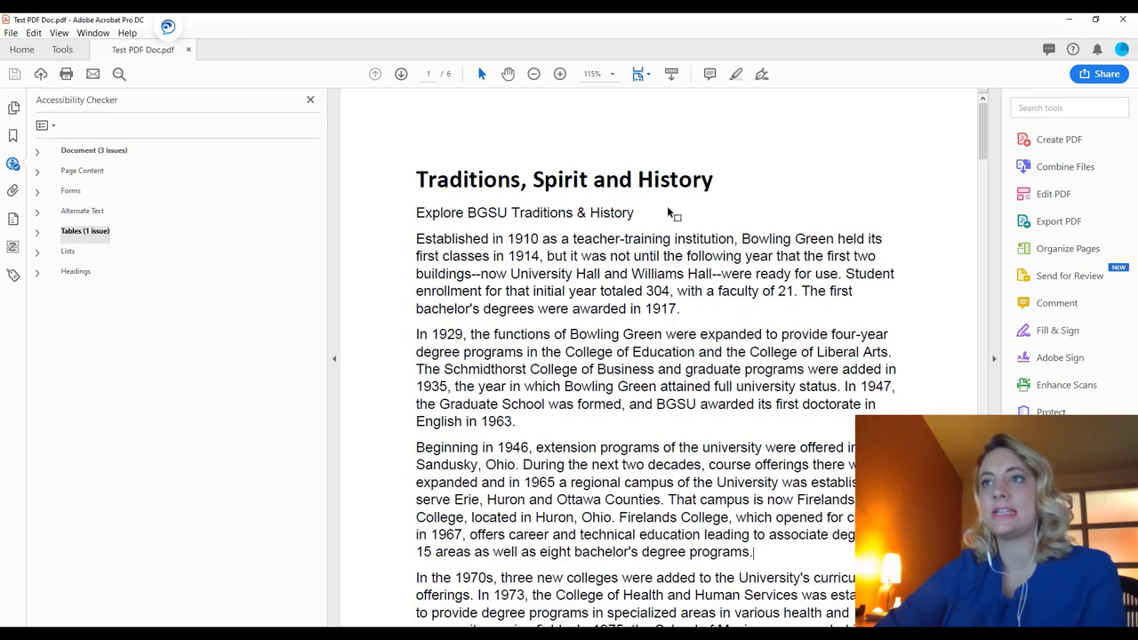
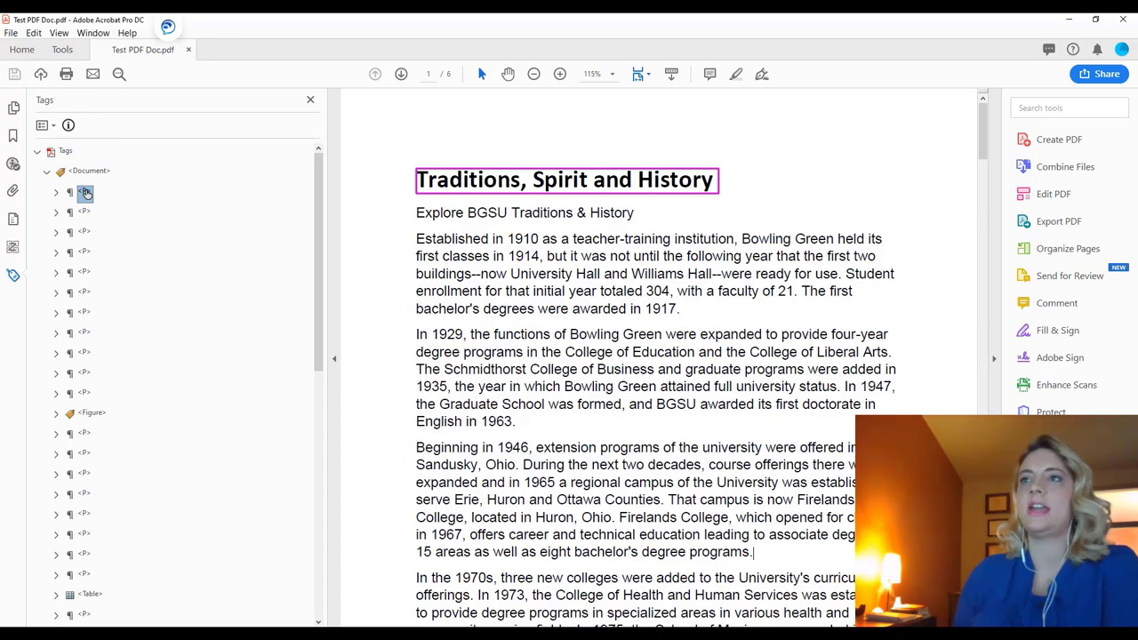
- Go back and forth through the paragraph tags in the tag tree to examine which page content each one marks
key(Down)
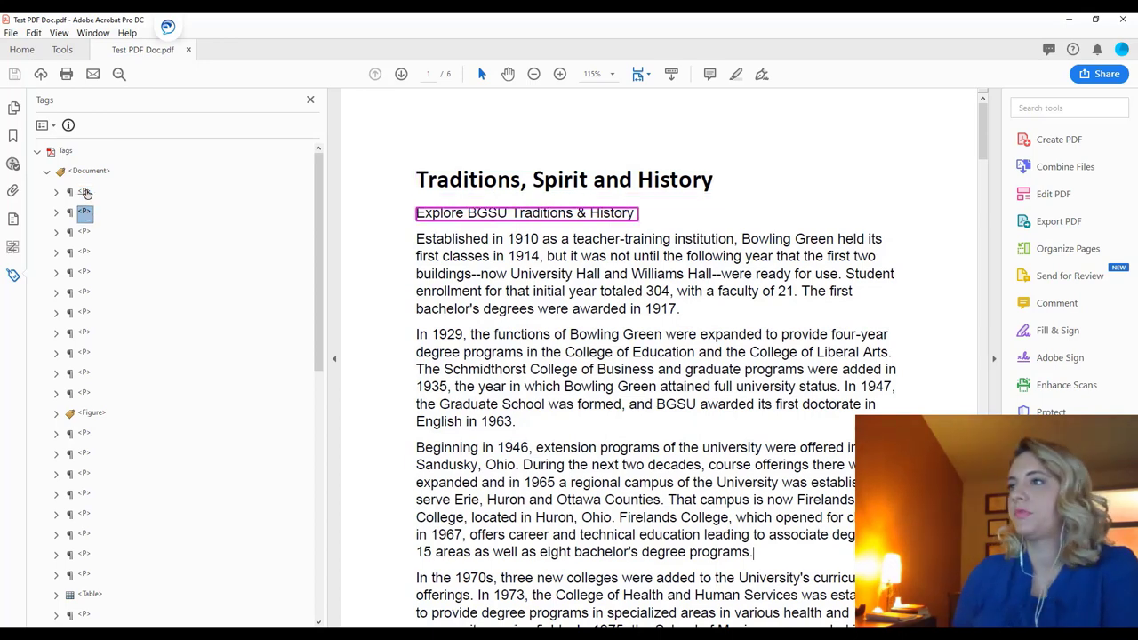
key(Down)
key(Down)
key(Down)
key(Down)
key(Down)
key(Down)
key(Down)
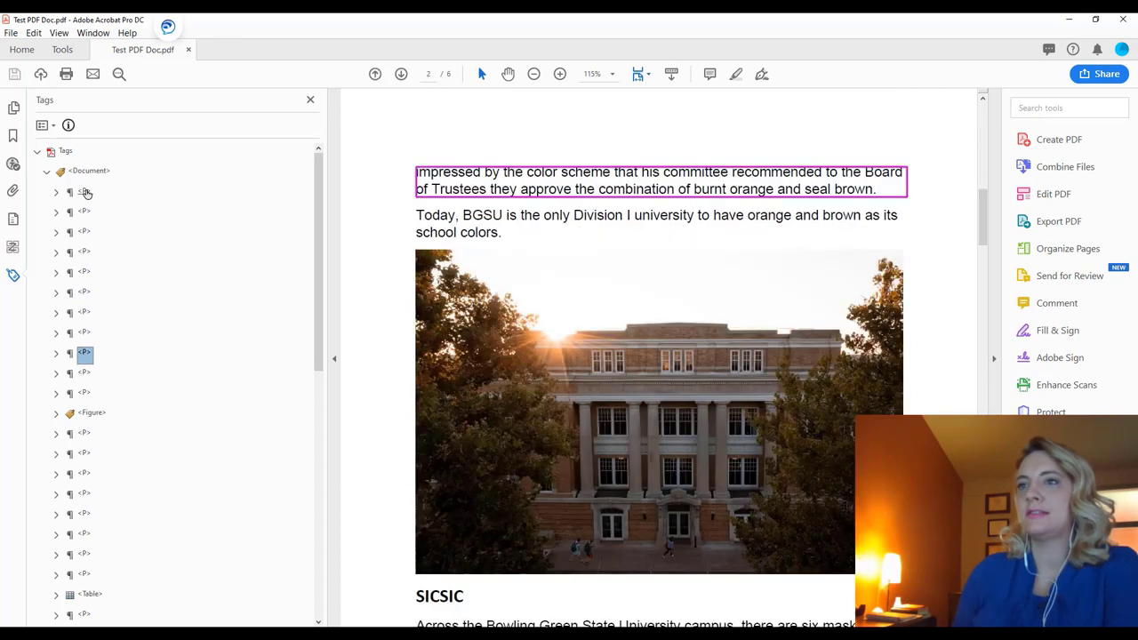
key(Up)
key(Up)
key(Up)
key(Up)
key(Up)
key(Up)
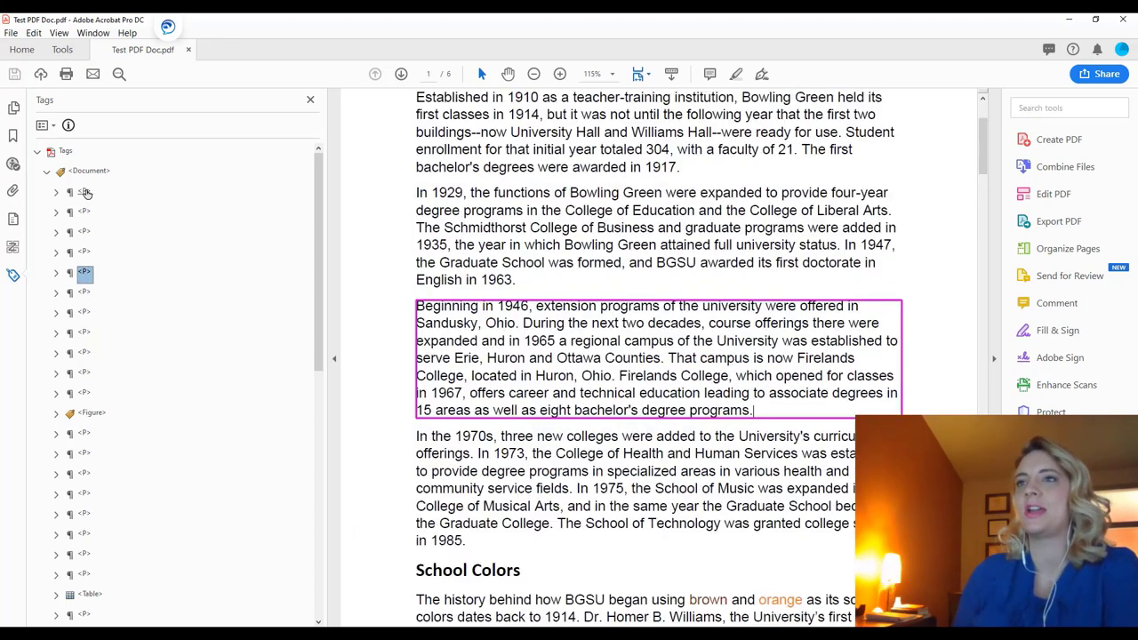
key(Up)
key(Up)
key(Down)
key(Down)
key(Down)
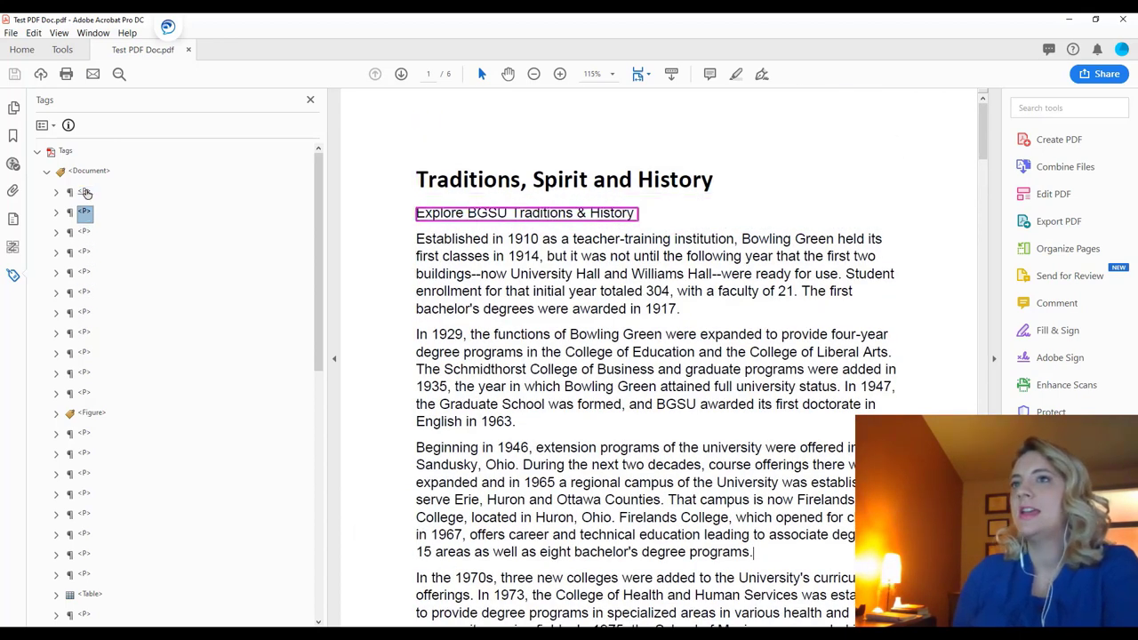
- Step through the tags between the page title and the 1970s paragraph repeatedly to examine which content each one marks
key(Up)
key(Up)
key(Up)
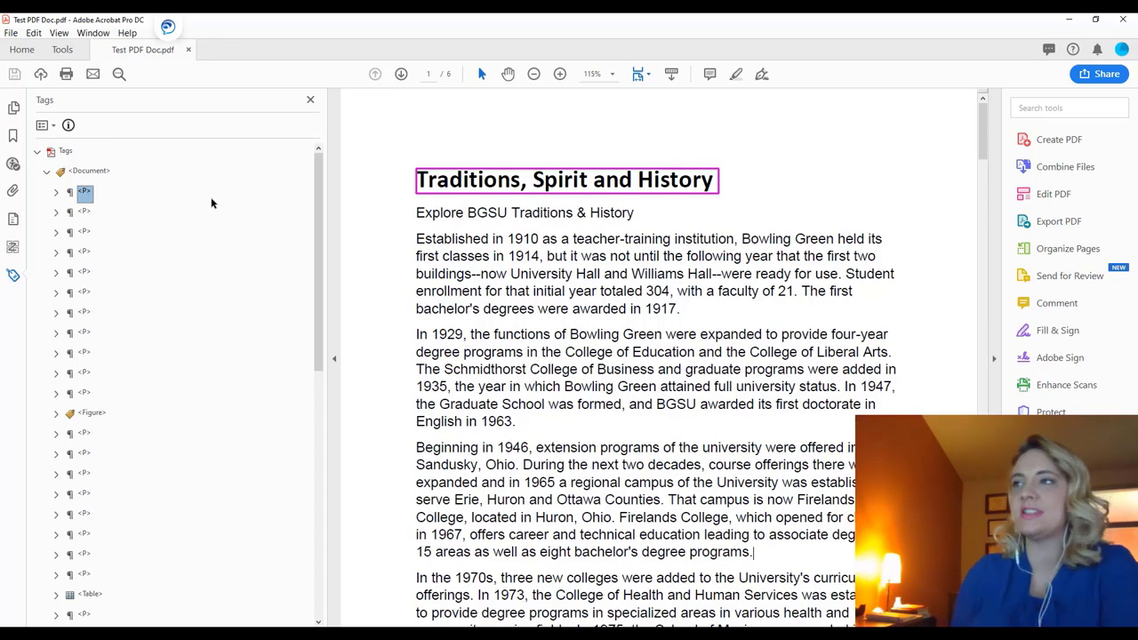
key(Down)
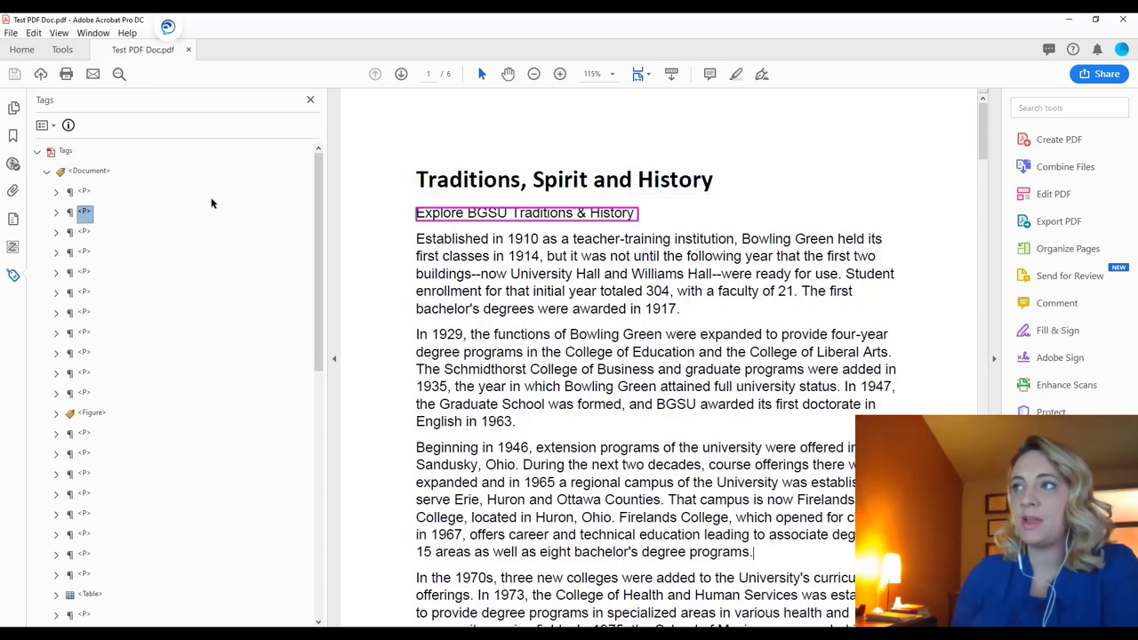
key(Down)
key(Down)
key(Down)
key(Down)
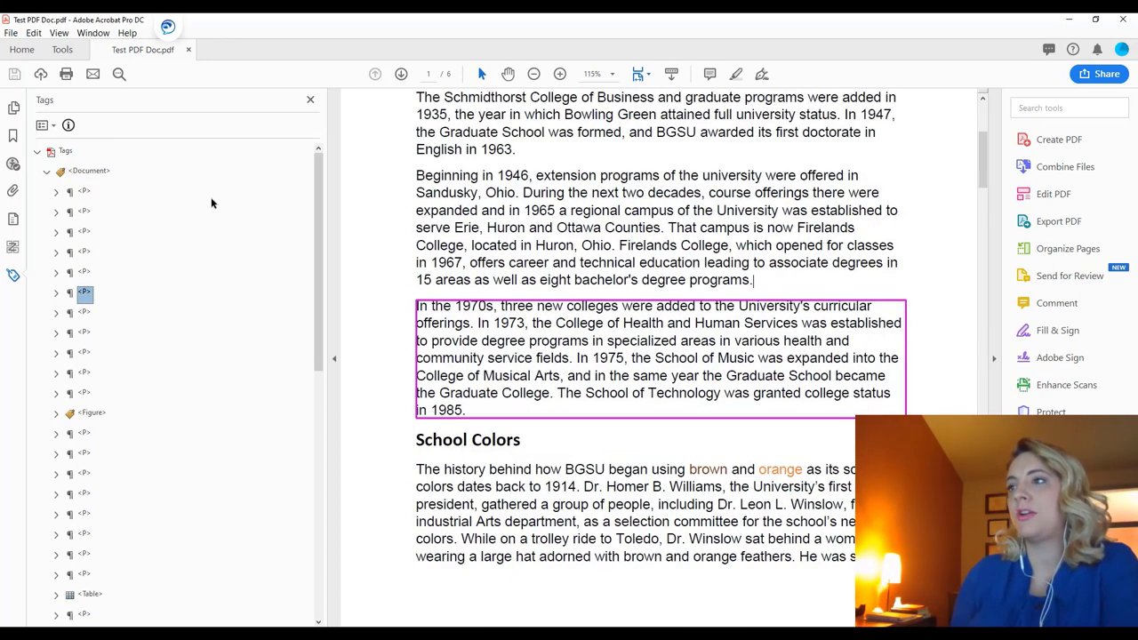
key(Up)
key(Up)
key(Up)
key(Up)
key(Up)
key(Down)
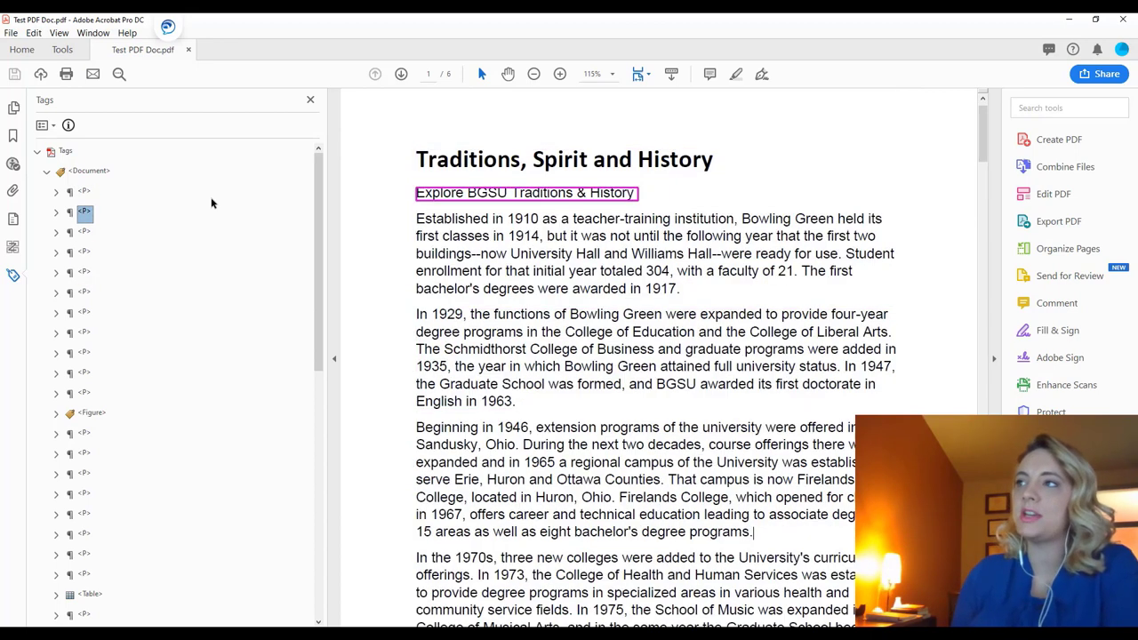
key(Down)
key(Up)
key(Down)
key(Down)
key(Down)
key(Down)
key(Up)
key(Up)
key(Up)
key(Up)
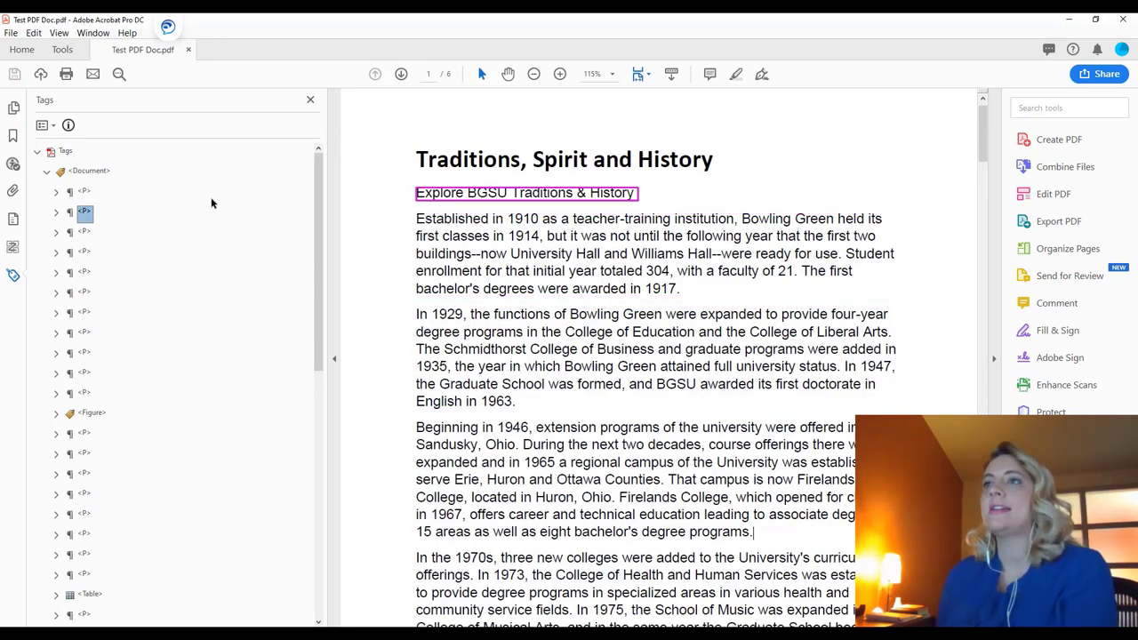
- Change the tag type of the page title "Traditions, Spirit and History" from paragraph to Heading Level 1 in its tag properties
key(Up)
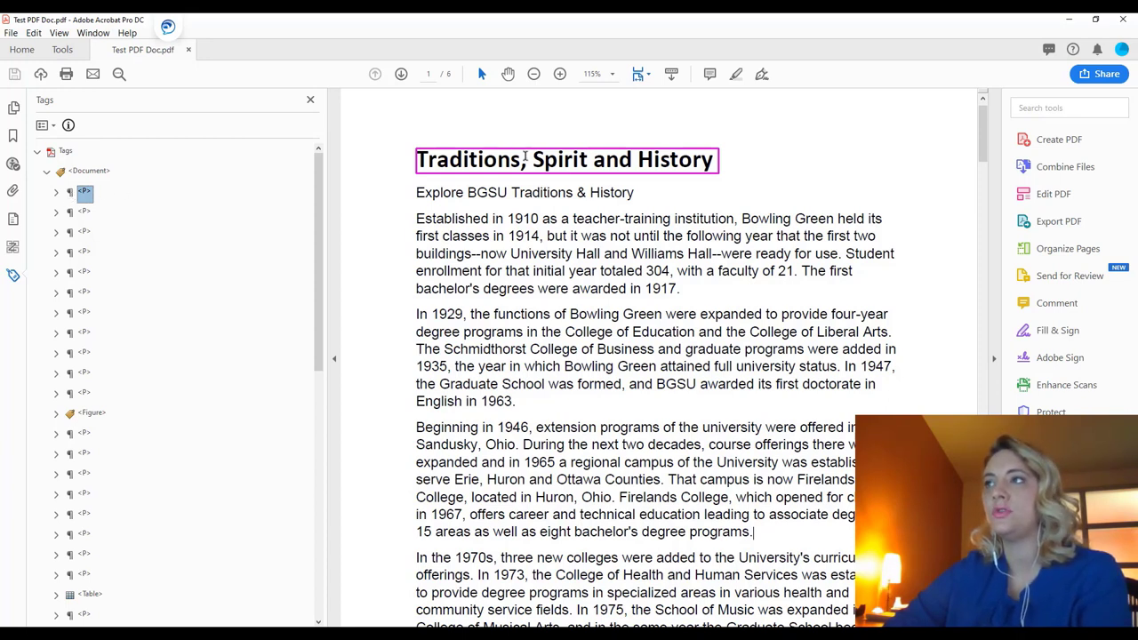
right_click(71, 194)
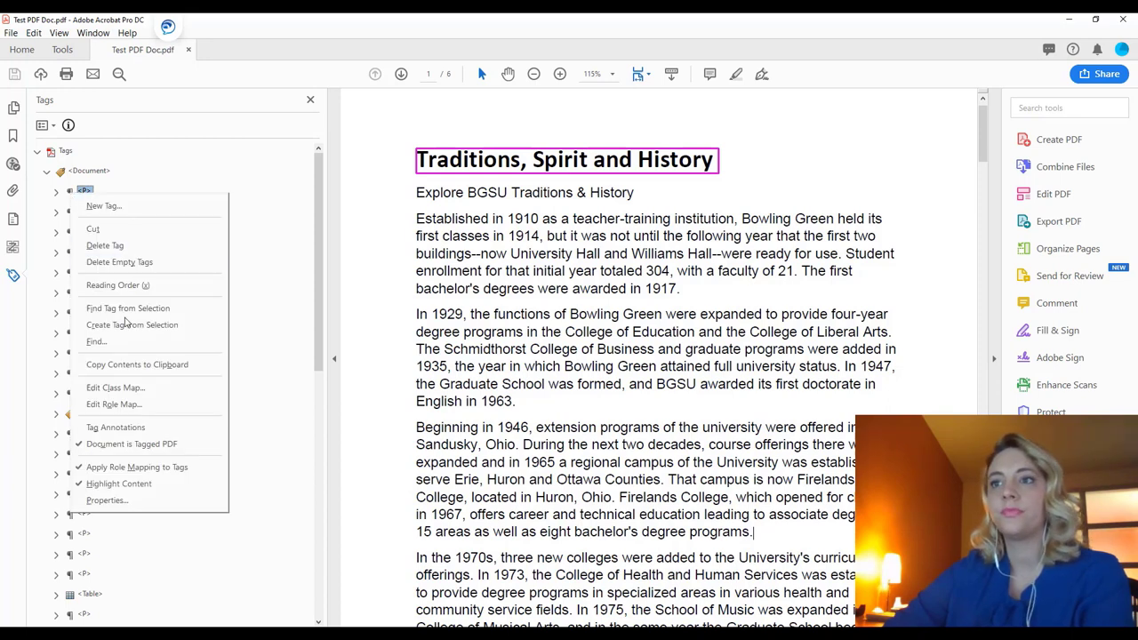
click(106, 501)
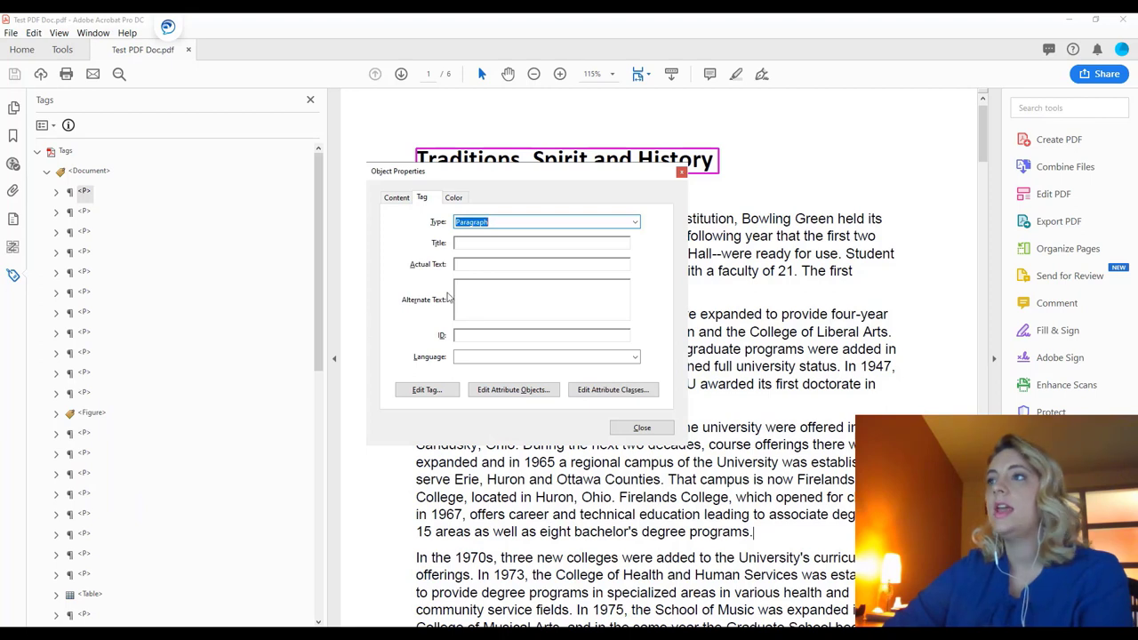
drag(515, 175, 692, 226)
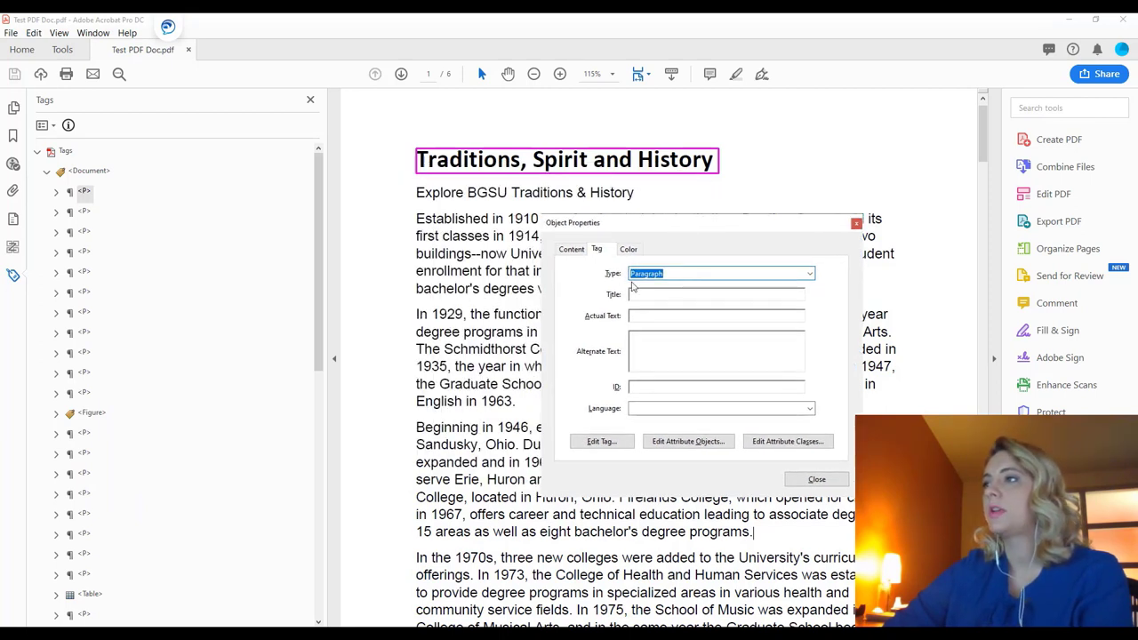
click(811, 275)
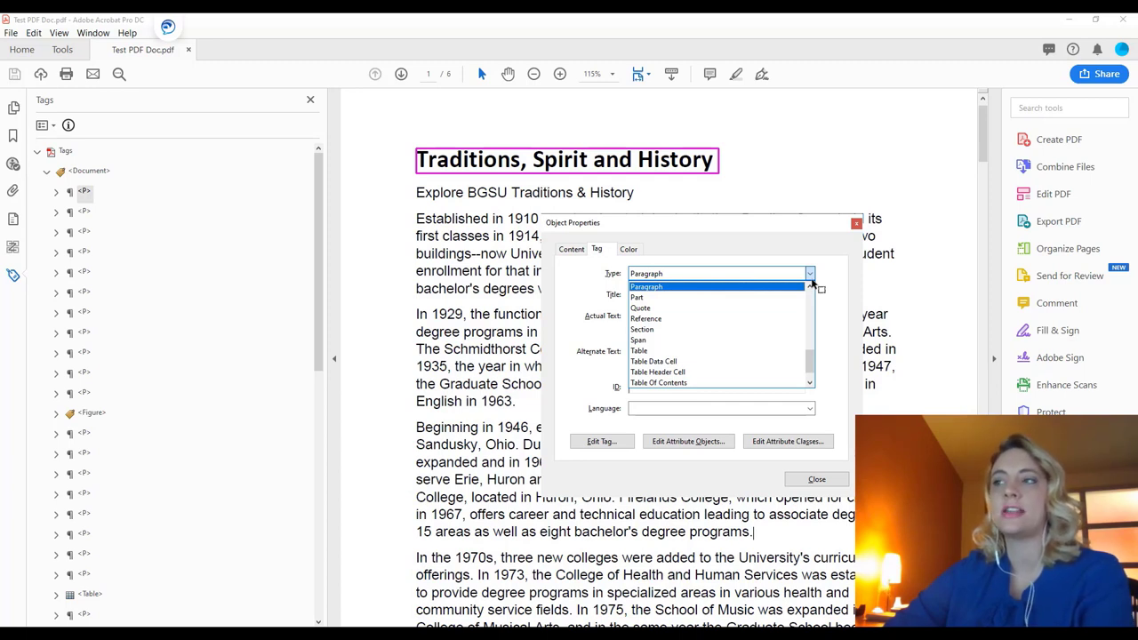
scroll(755, 315, down, 2)
scroll(743, 311, up, 6)
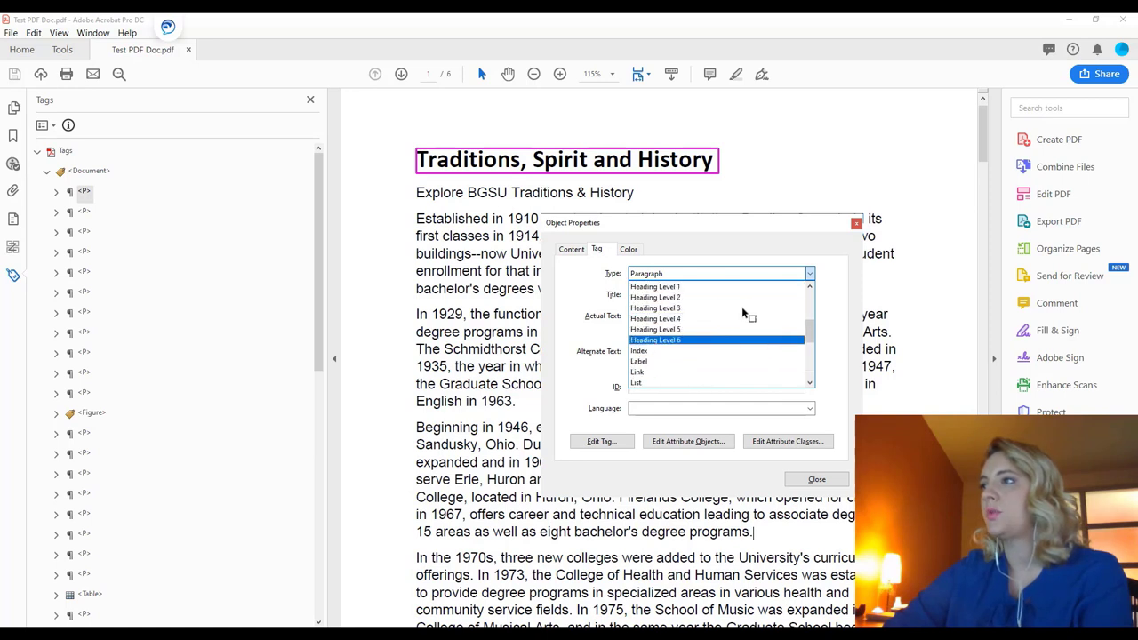
click(722, 326)
click(707, 292)
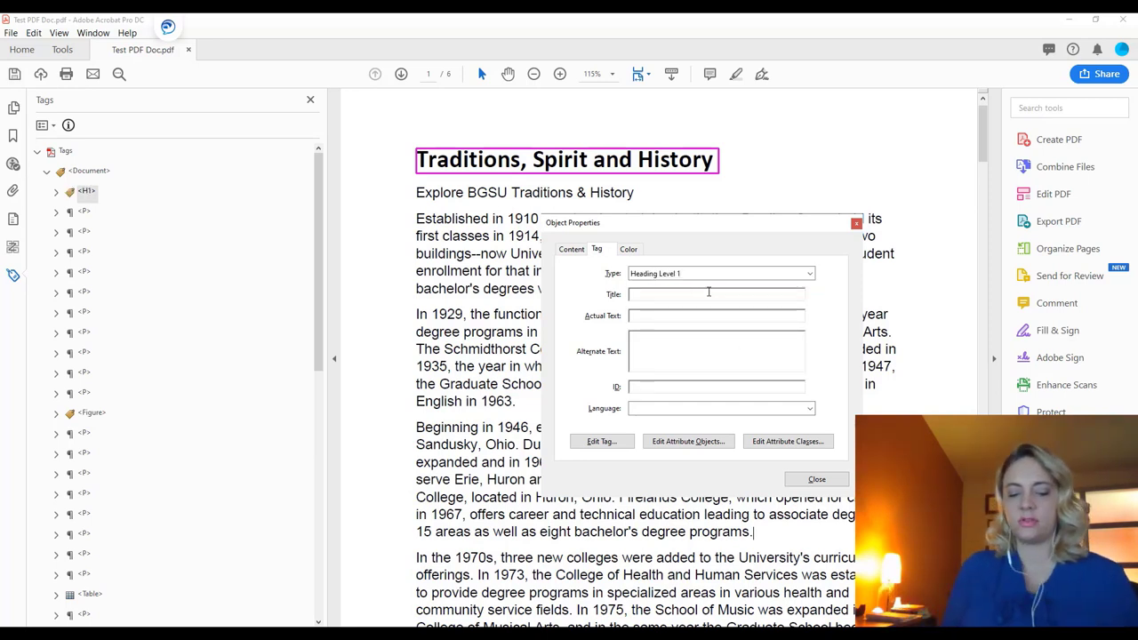
- Enter "Traditions, Spirit, and History" as both the title and the actual text of the Heading Level 1 tag, and close its properties
text(Trad)
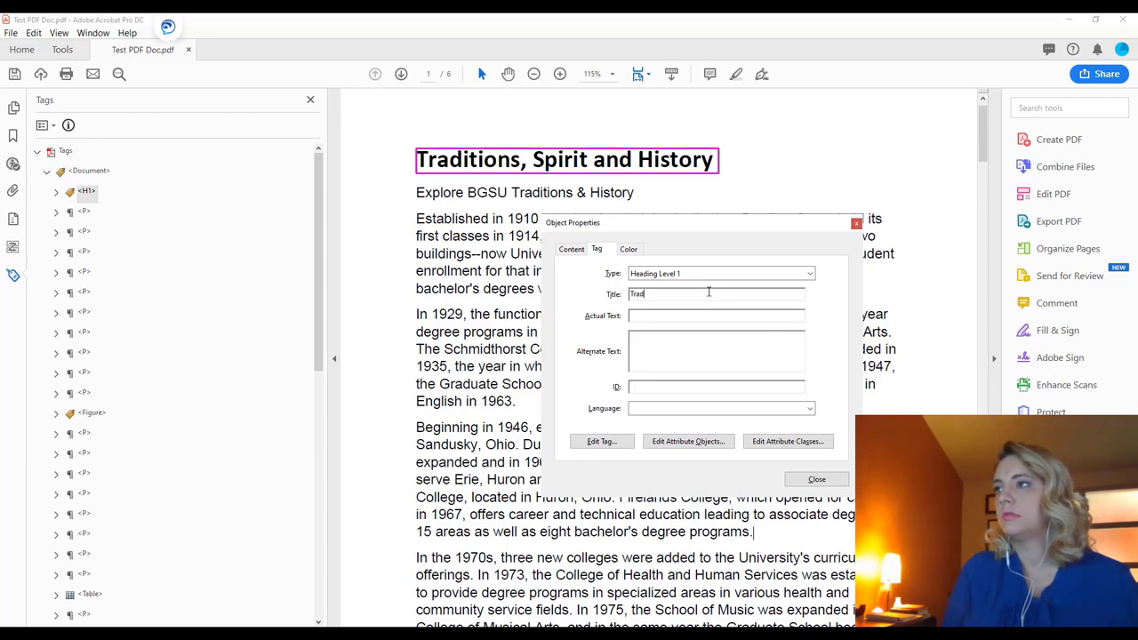
text(itions, Spirit)
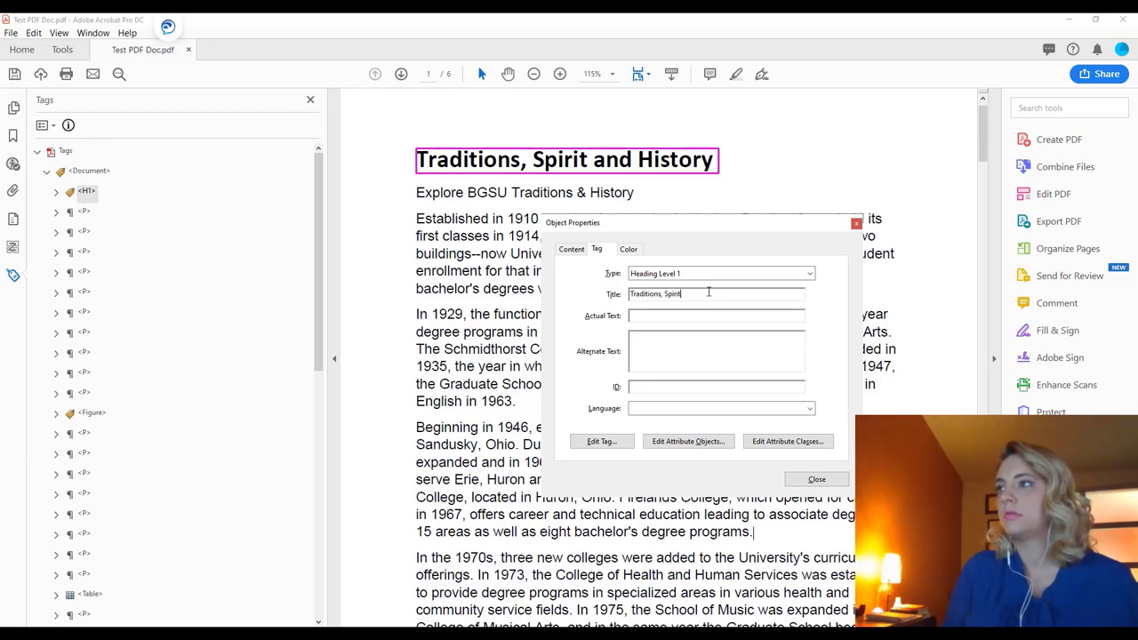
text(, and History)
key(ctrl+a)
key(ctrl+c)
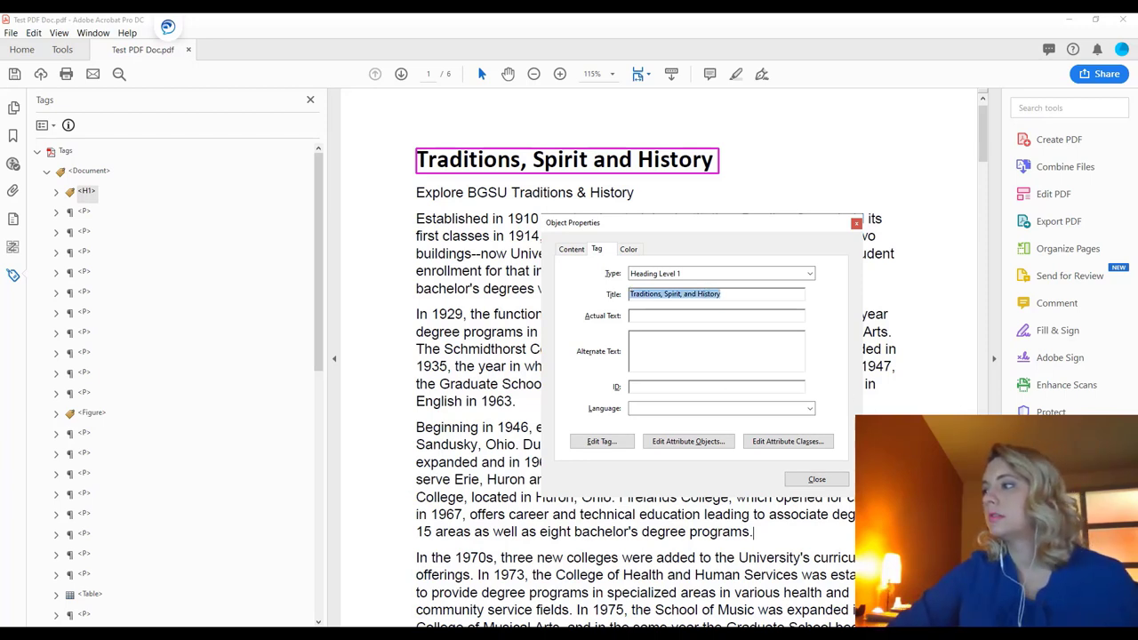
click(712, 318)
key(ctrl+v)
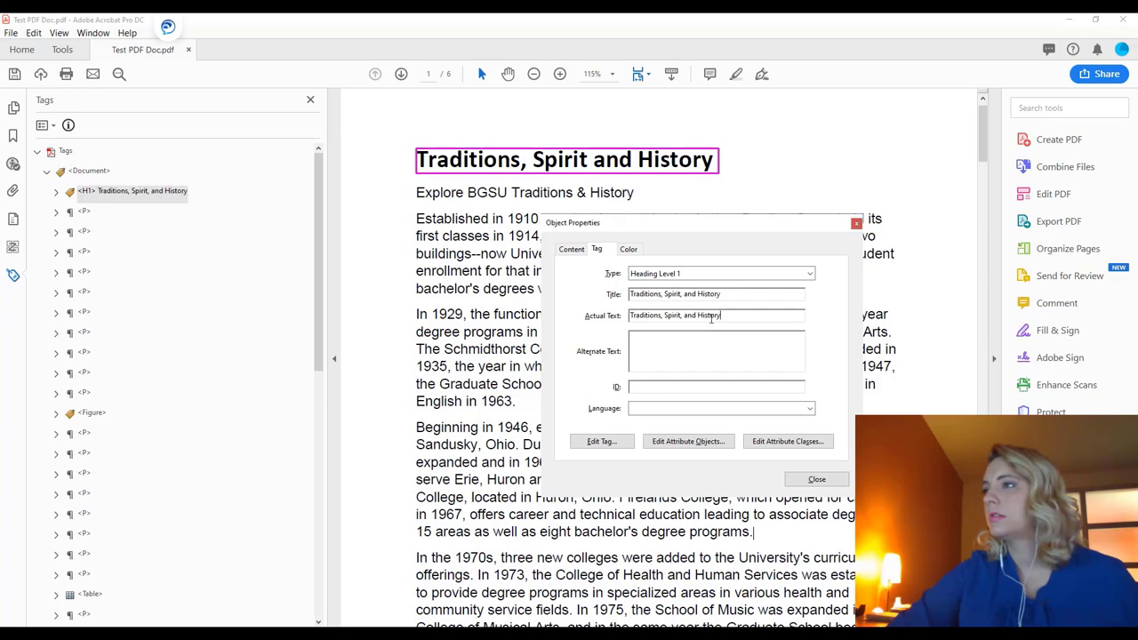
click(828, 481)
click(73, 192)
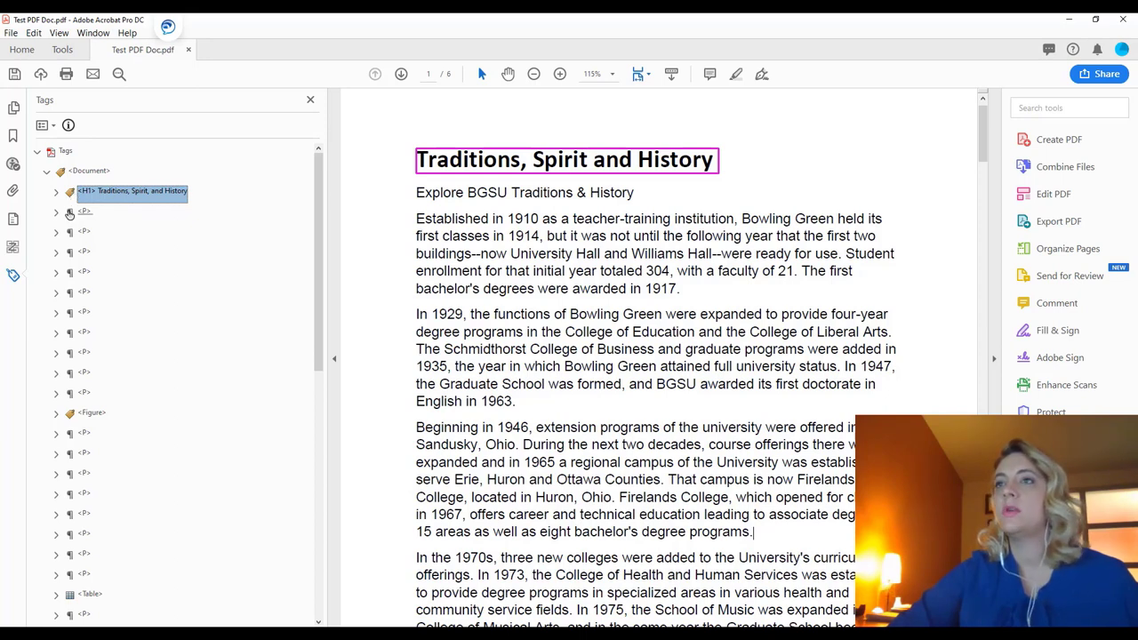
- Change the tag type of the "Explore BGSU Traditions & History" line to Heading Level 2 in its tag properties
click(71, 212)
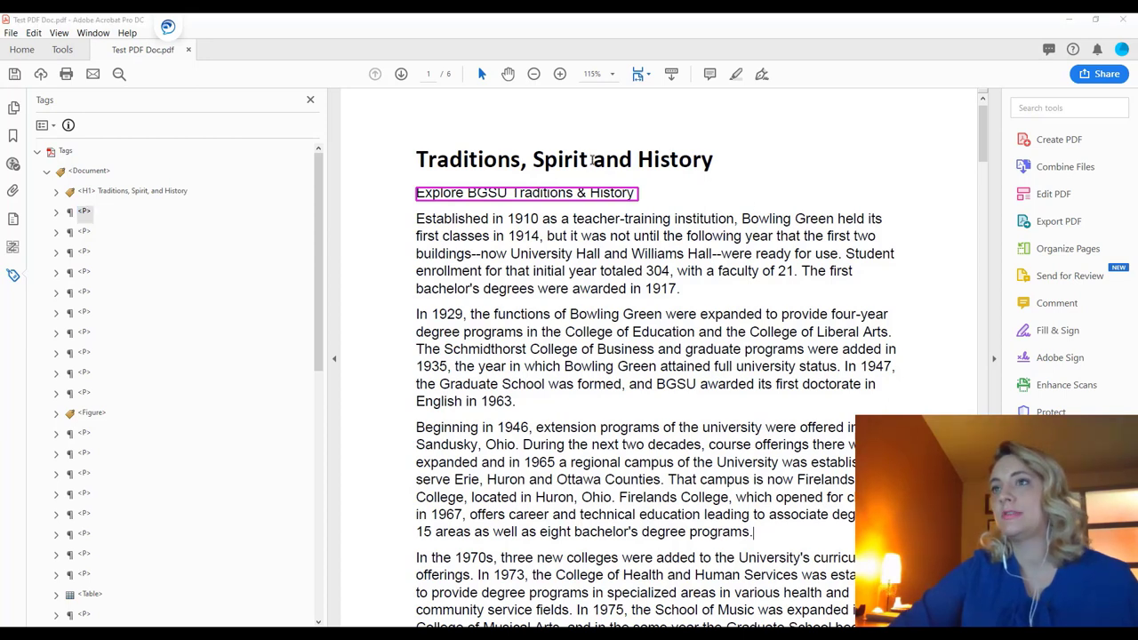
right_click(71, 218)
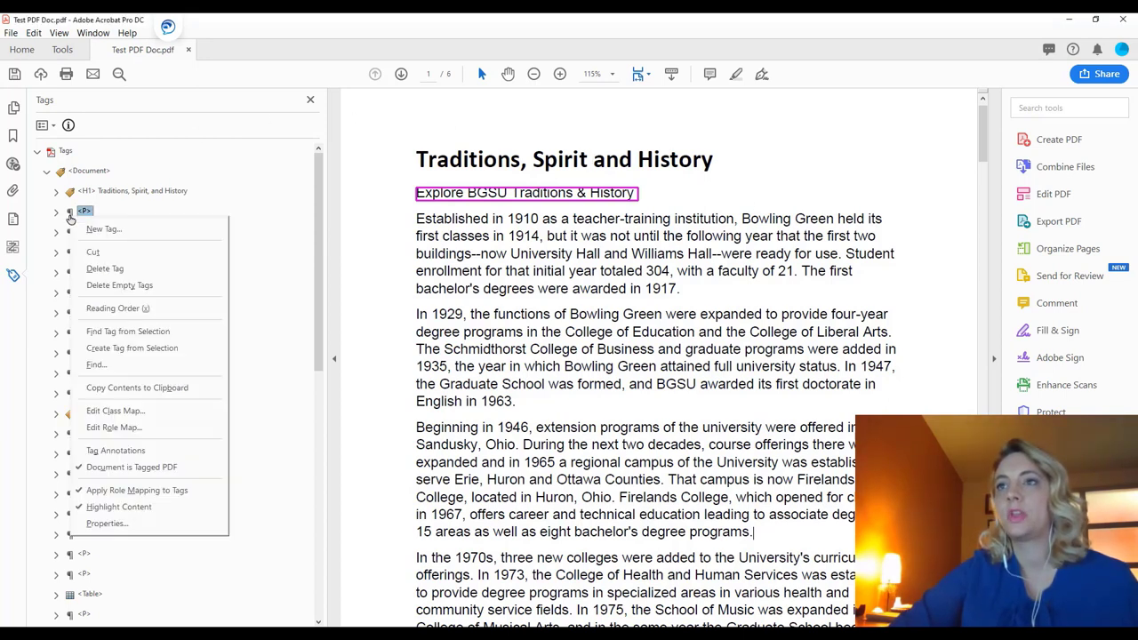
click(107, 524)
click(809, 274)
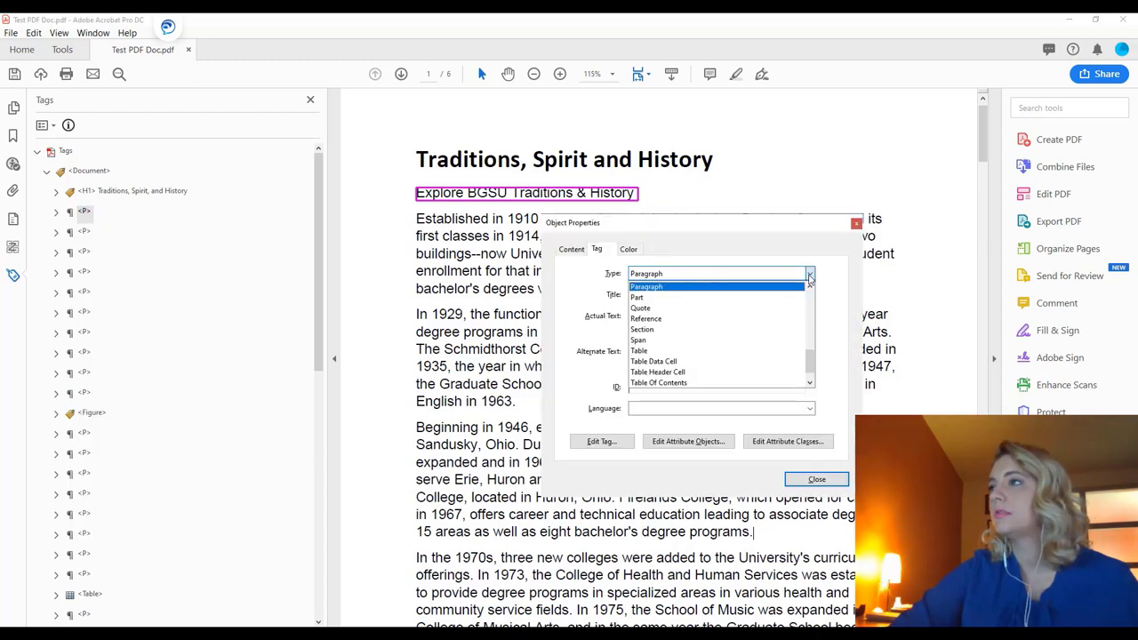
scroll(716, 324, down, 1)
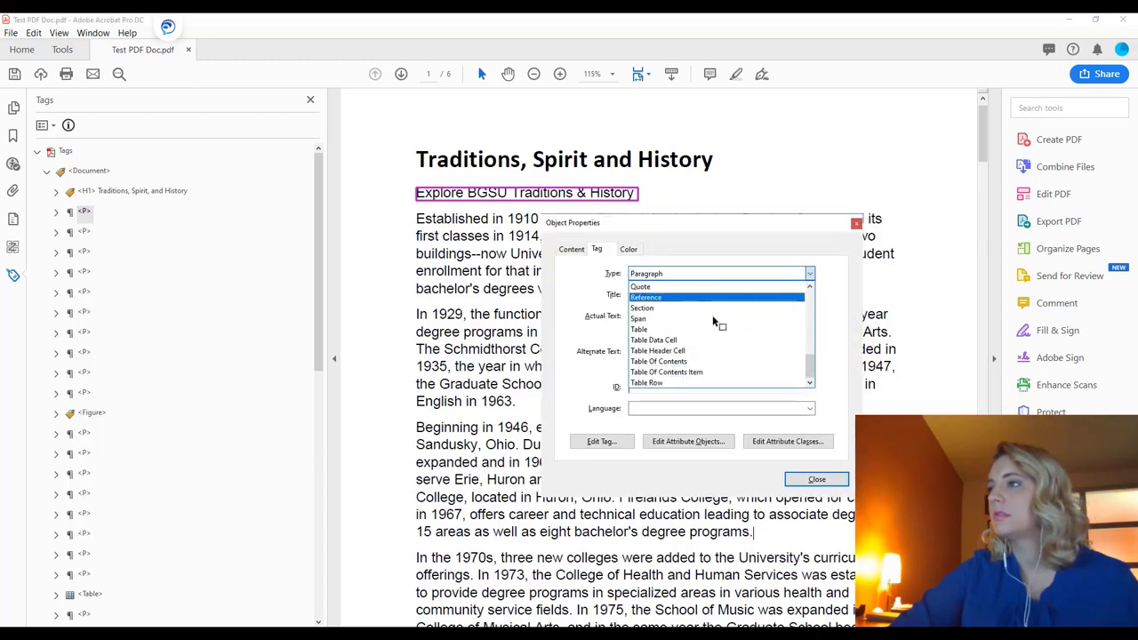
scroll(716, 324, up, 5)
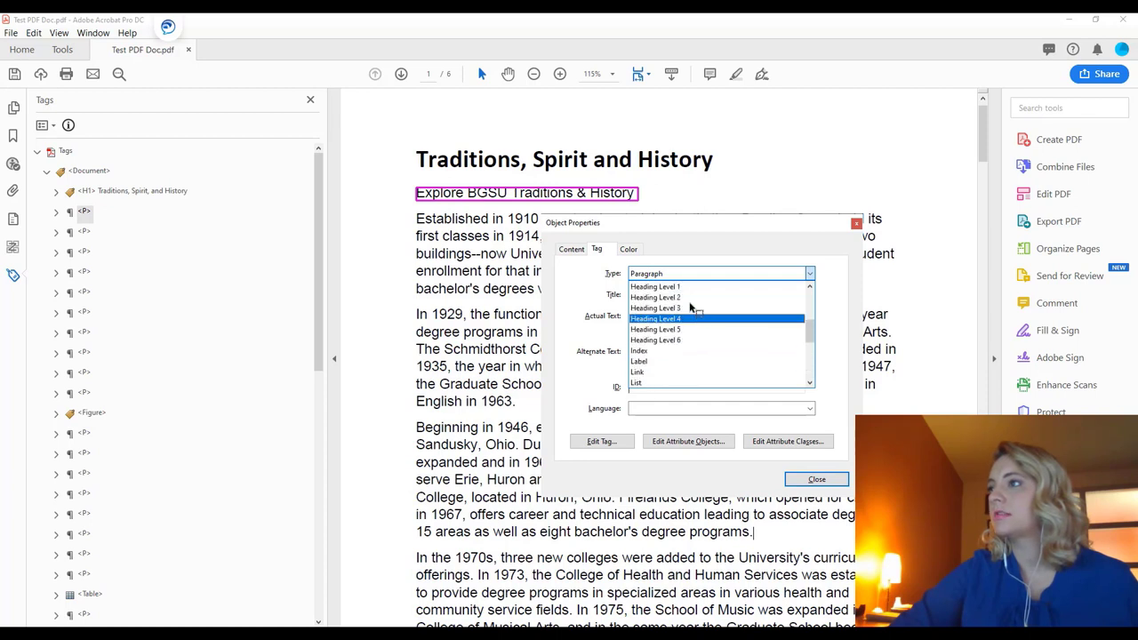
click(690, 298)
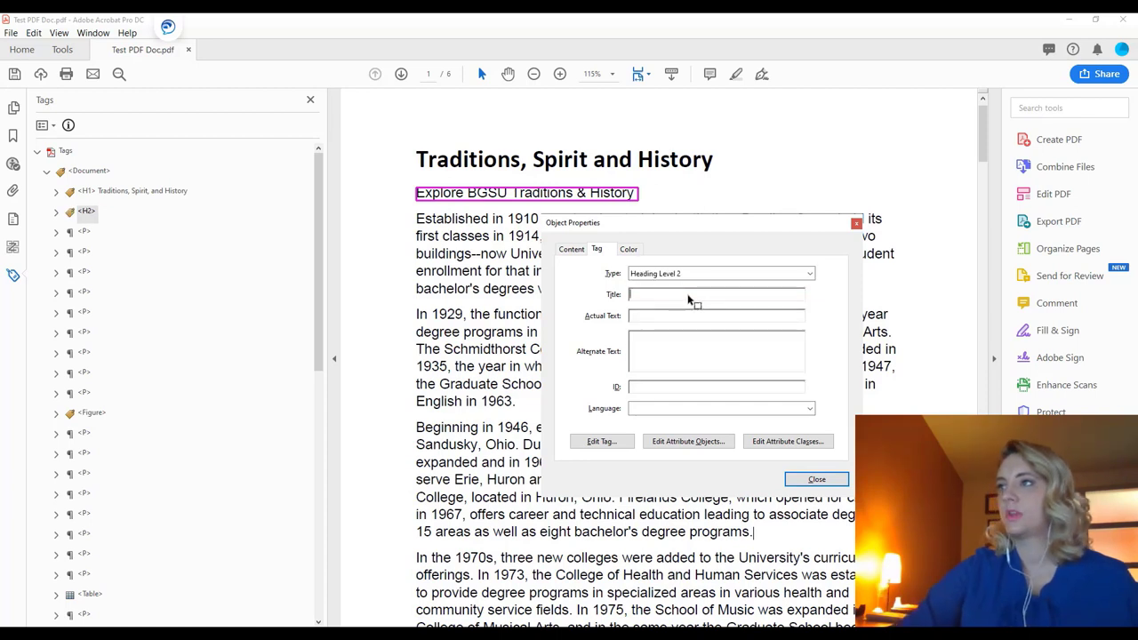
- Enter "Explore BGSU Traditions and History" as both the title and the actual text of the Heading Level 2 tag, and close its properties
click(688, 296)
text(Exp)
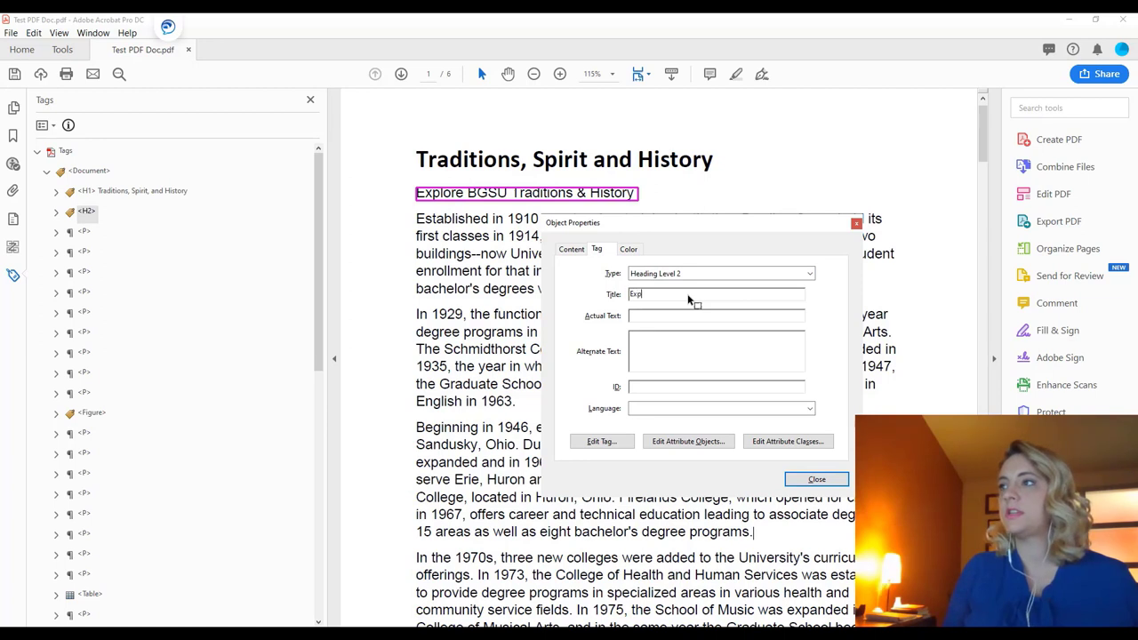
text(lore BGSU)
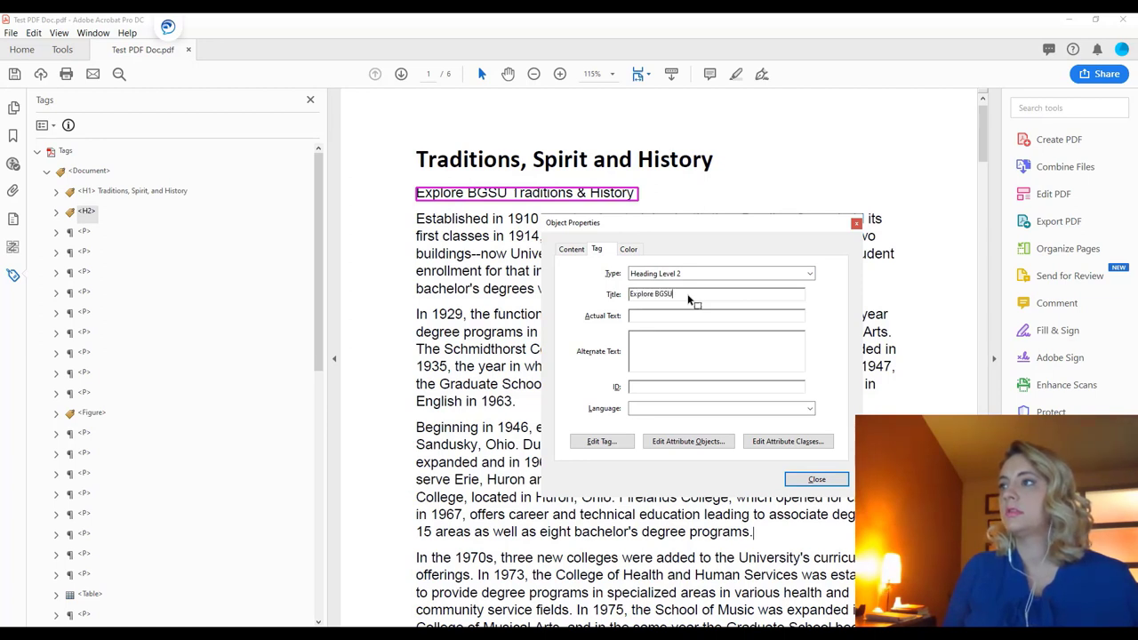
text( Traditions an)
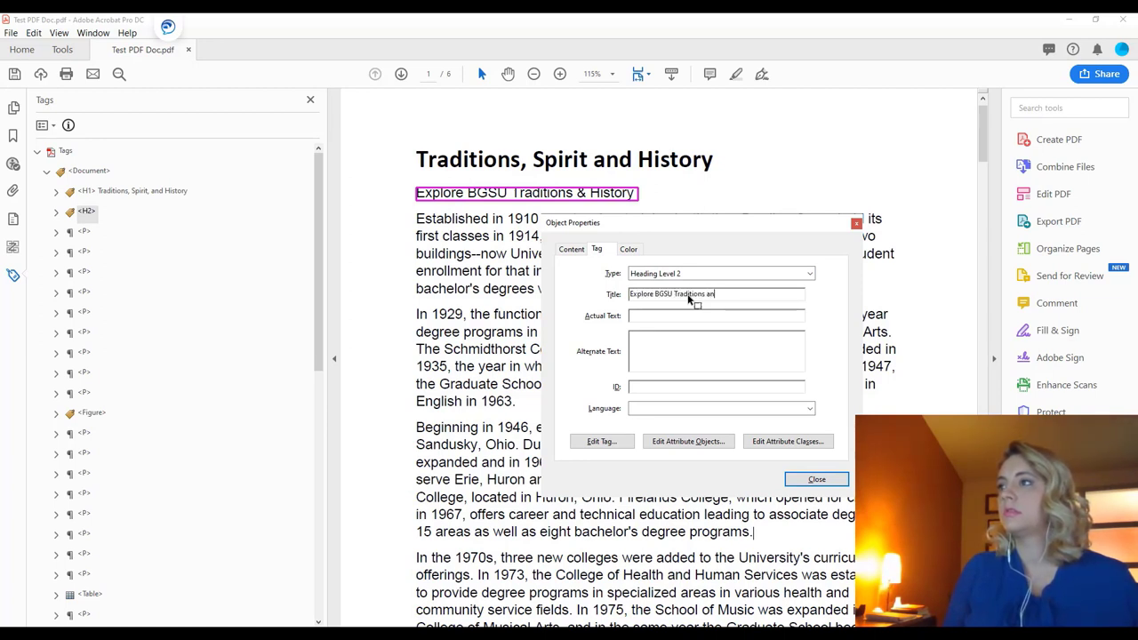
text(d History)
key(Return)
key(ctrl+c)
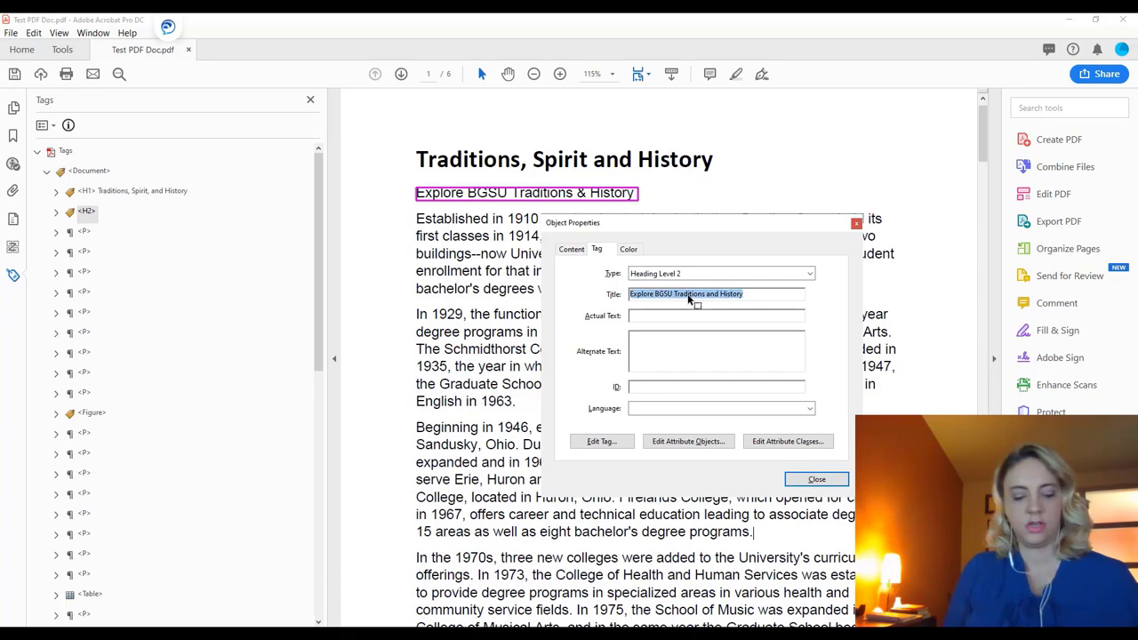
click(694, 317)
key(ctrl+v)
click(816, 480)
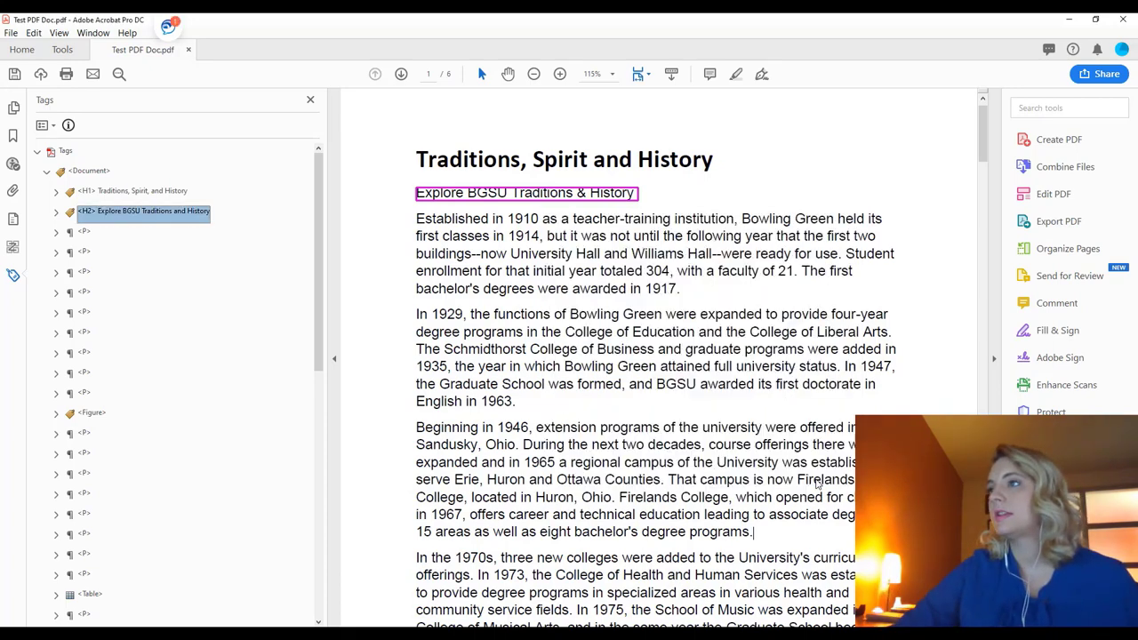
- Identify the four body paragraph tags above School Colors and nest them under the "Explore BGSU Traditions and History" H2 tag
click(87, 233)
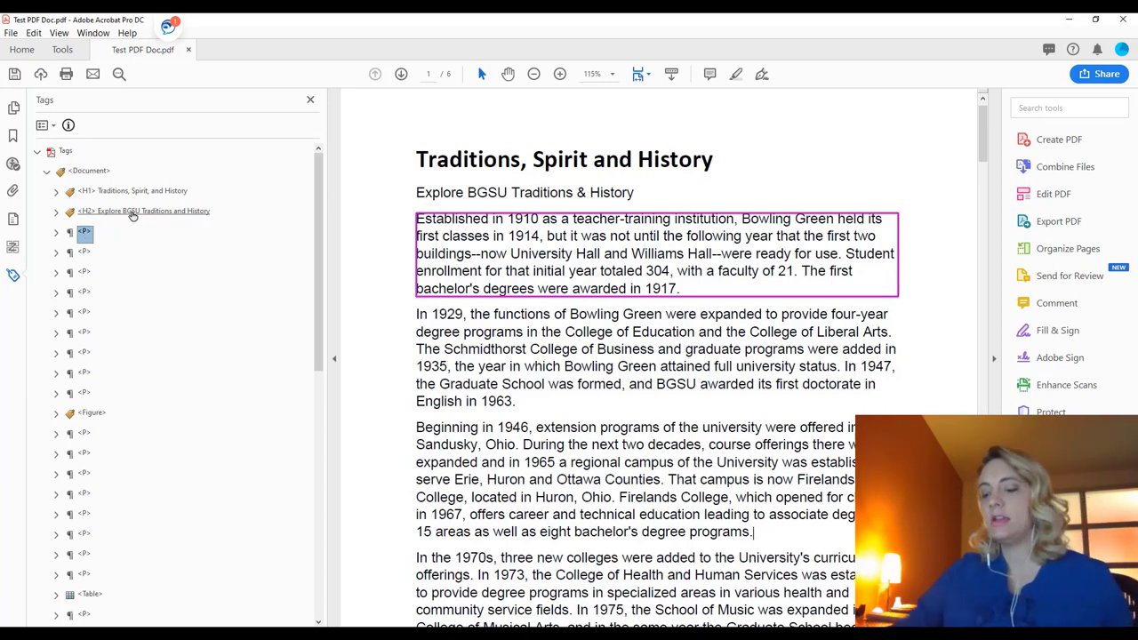
key(Down)
key(Down)
key(Down)
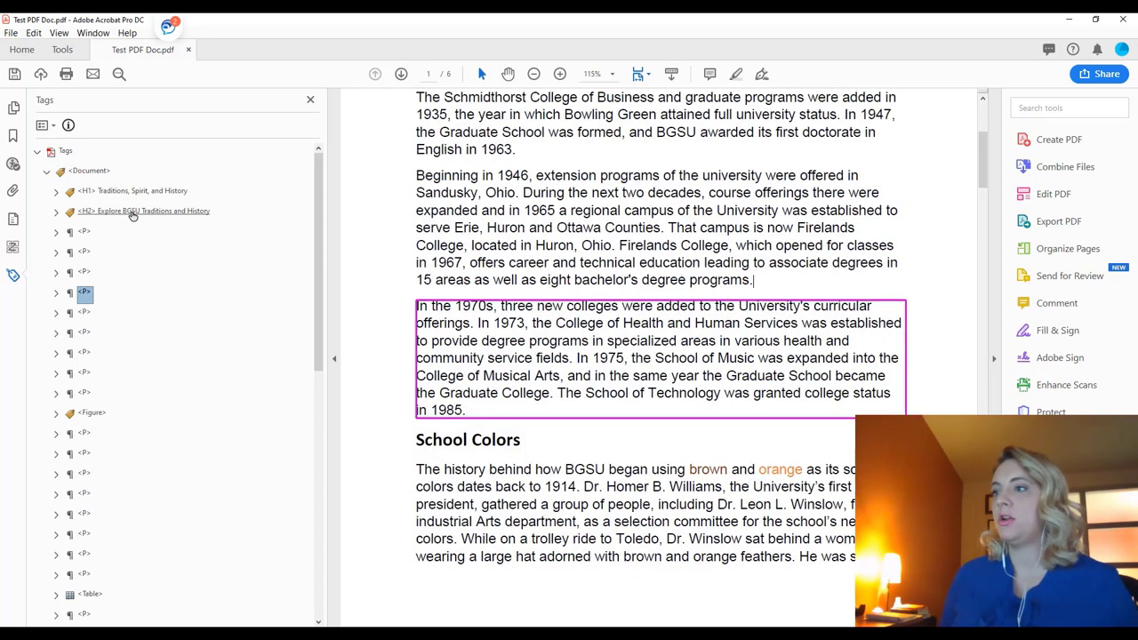
key(Up)
key(Up)
key(Up)
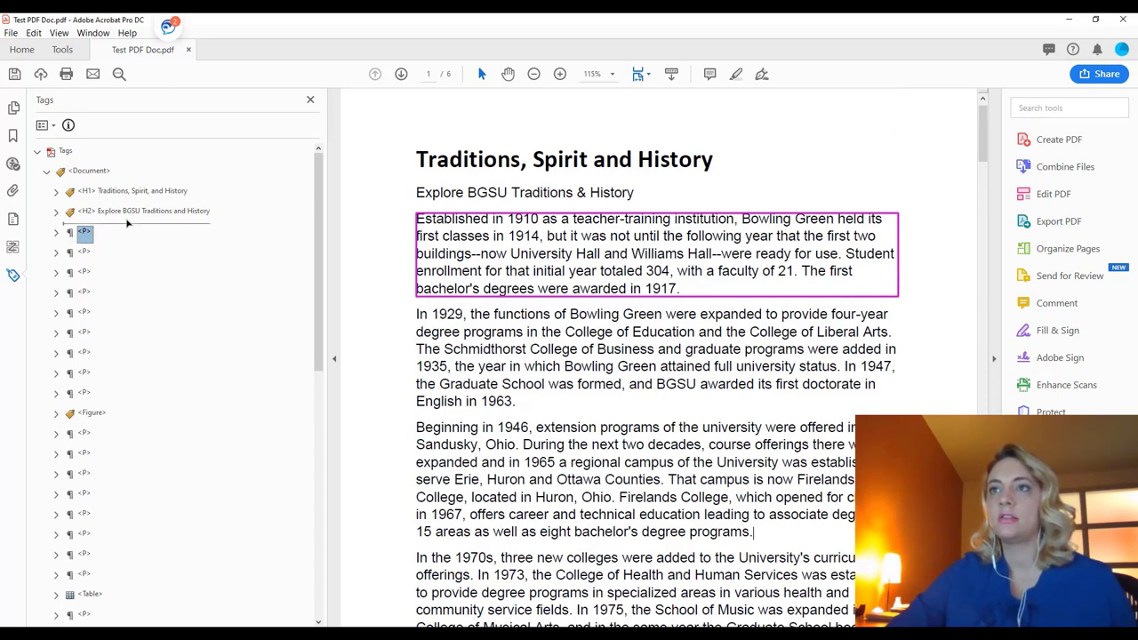
drag(138, 219, 137, 219)
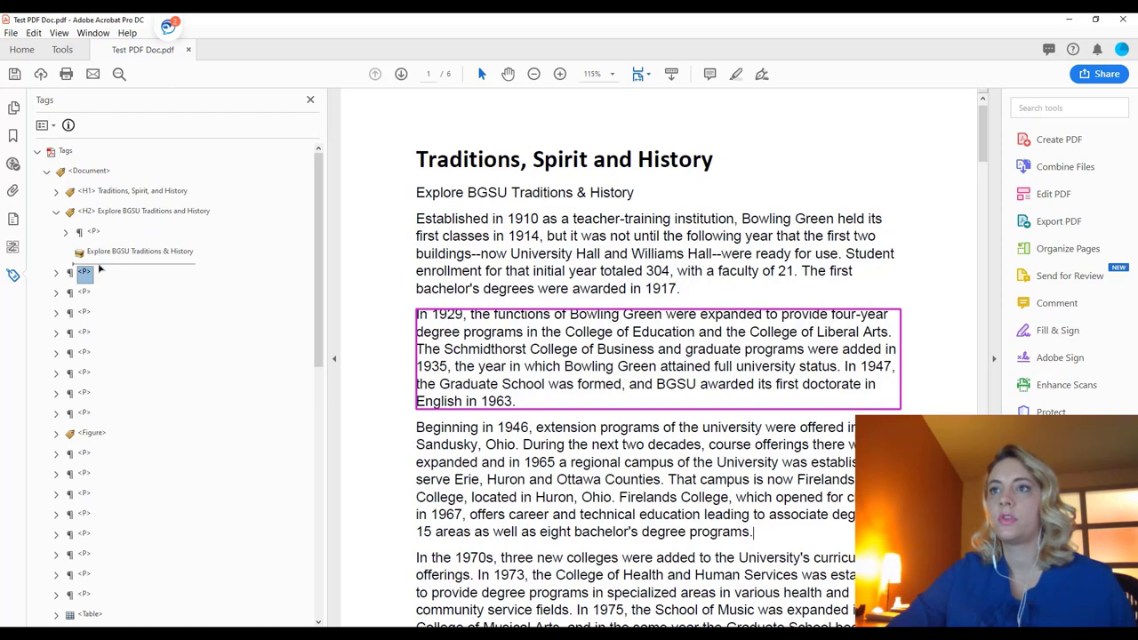
drag(100, 268, 95, 309)
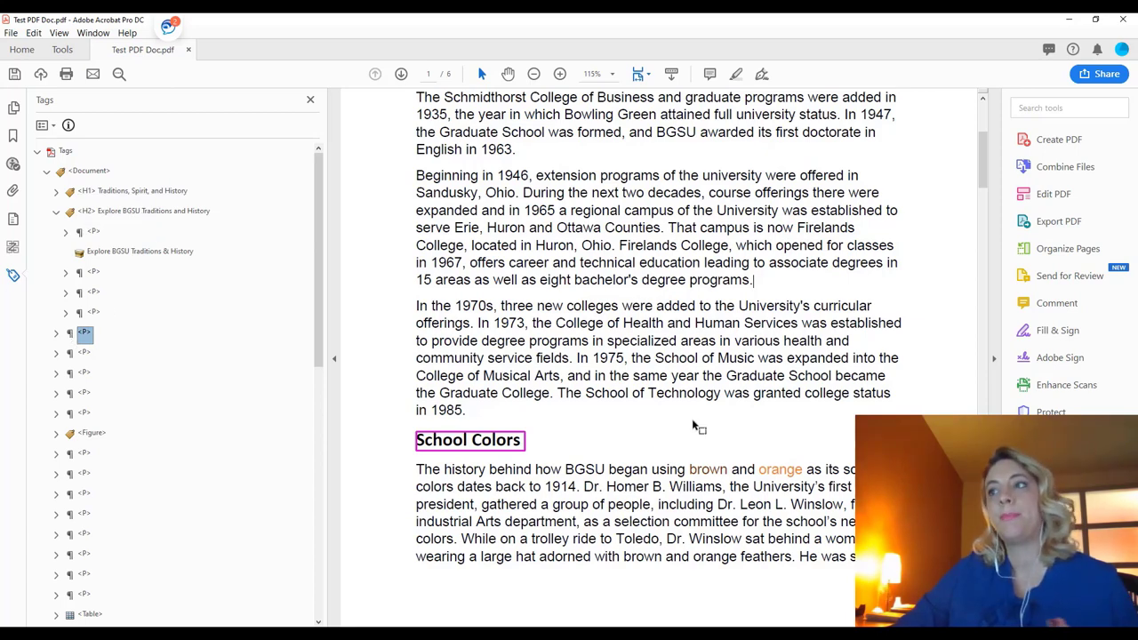
- Change the tag type of the "School Colors" line from paragraph to Heading Level 2 in its tag properties
scroll(718, 457, up, 5)
scroll(718, 457, down, 5)
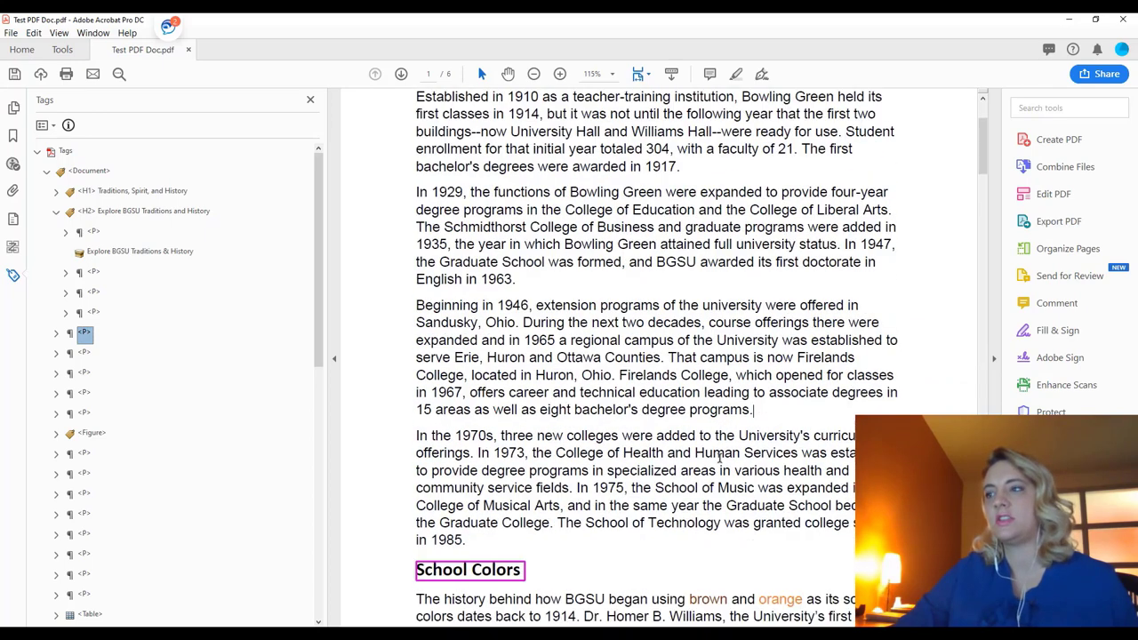
right_click(71, 335)
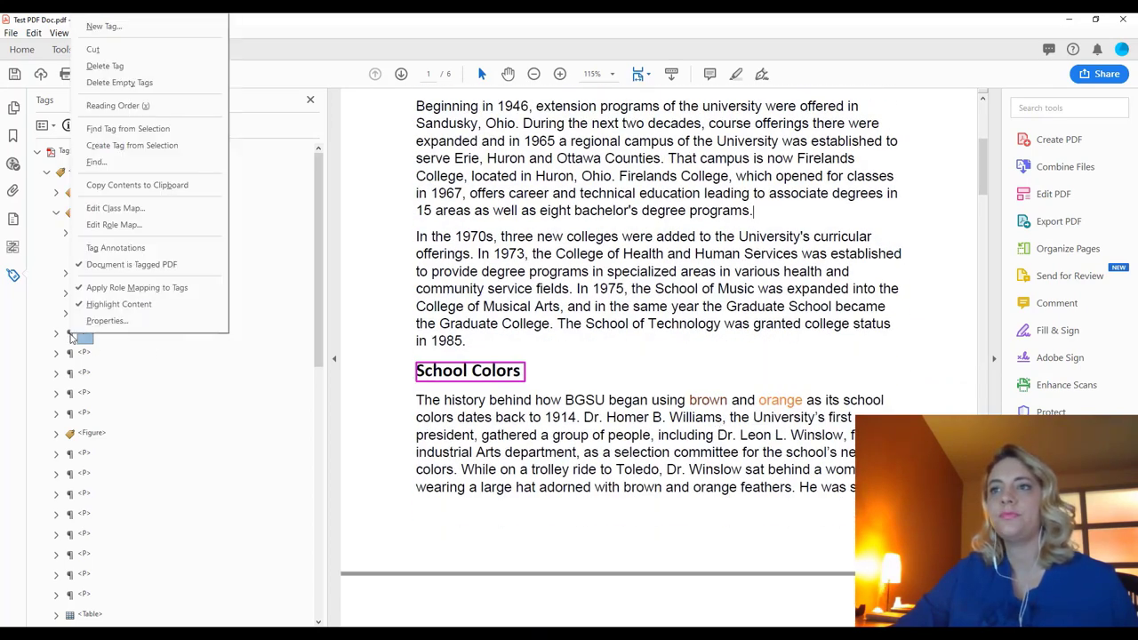
click(93, 322)
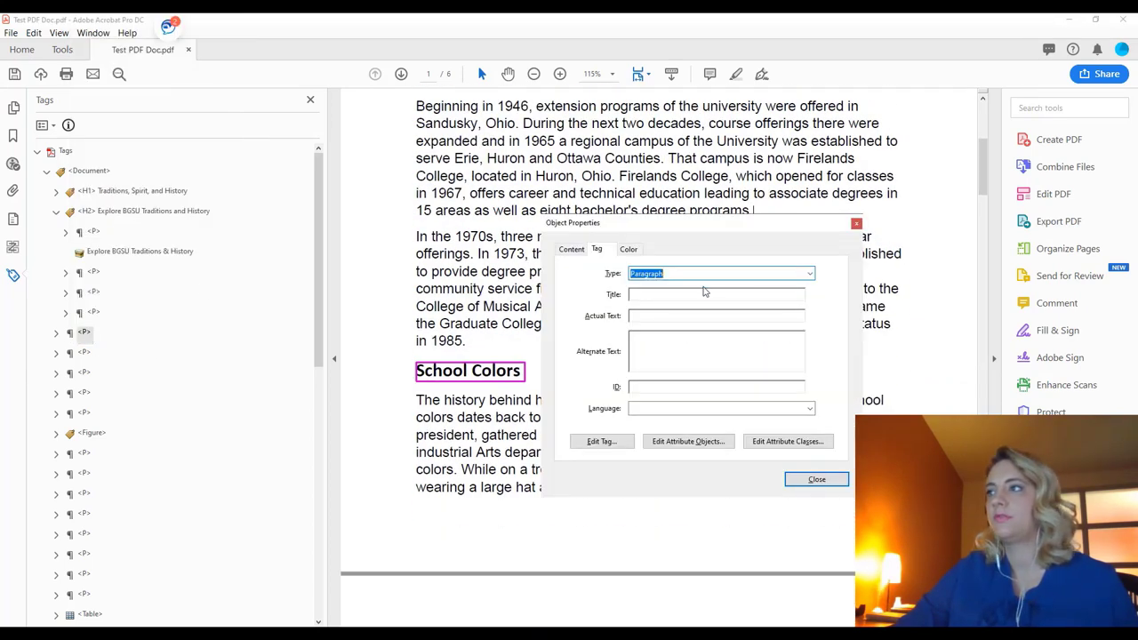
click(810, 274)
scroll(770, 350, up, 5)
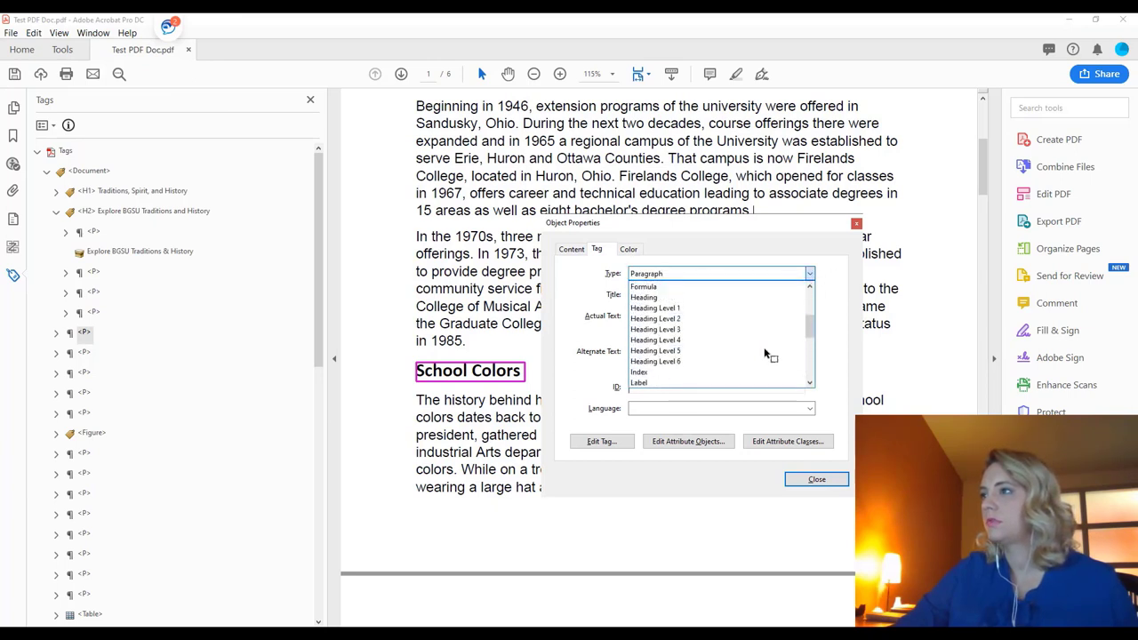
click(737, 318)
- Enter "School Colors" as both the title and the actual text of the new Heading Level 2 tag, and close its properties
click(674, 294)
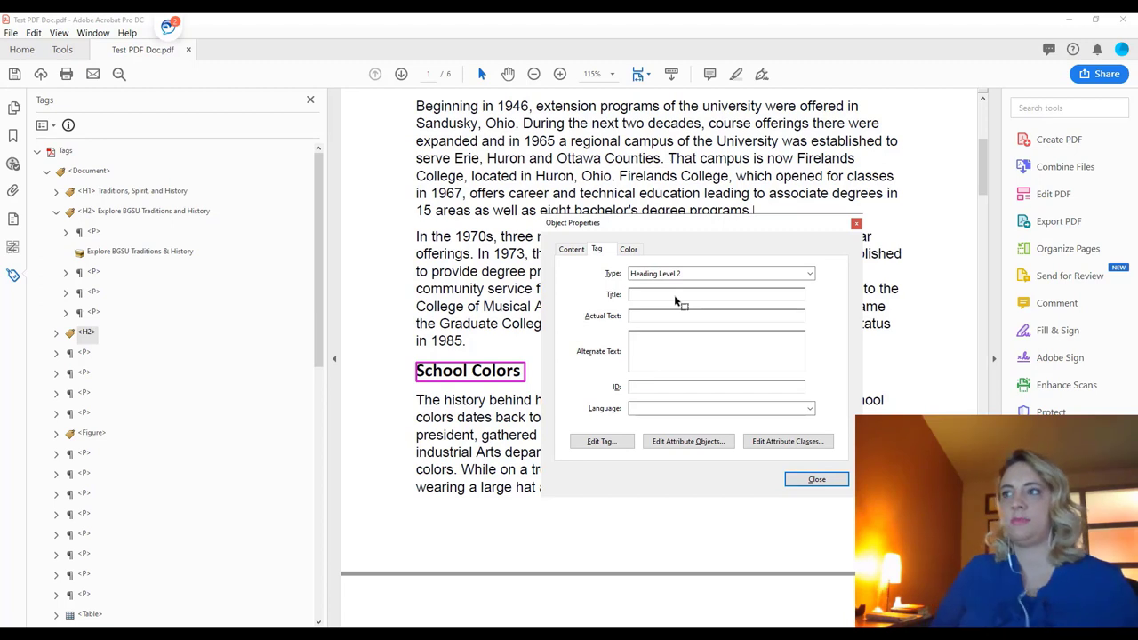
text(School Colors)
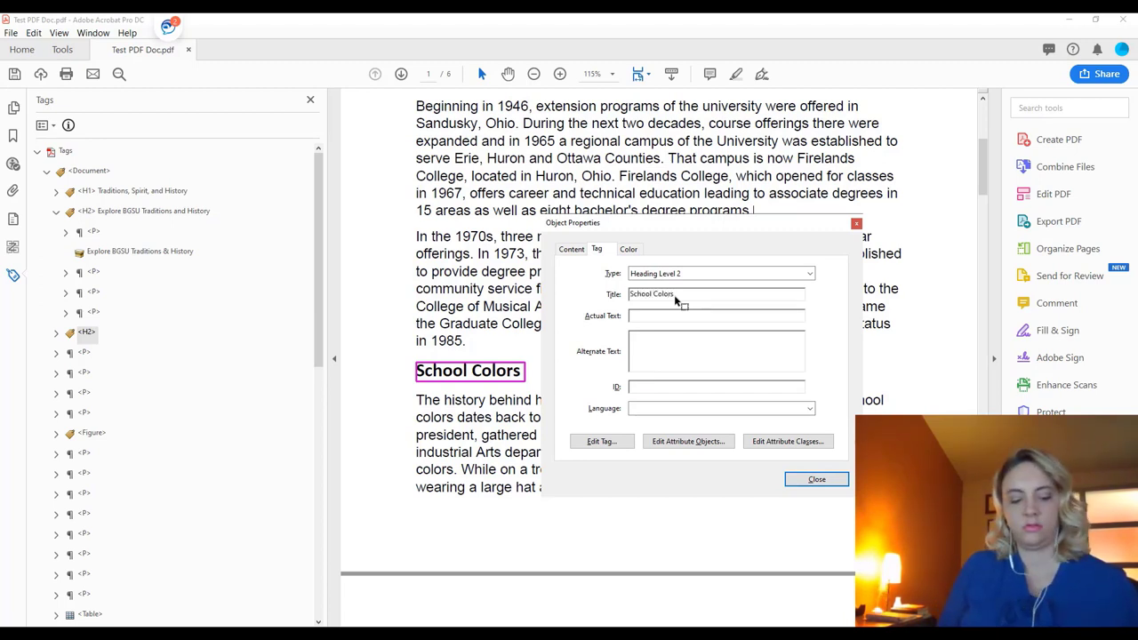
key(ctrl+a)
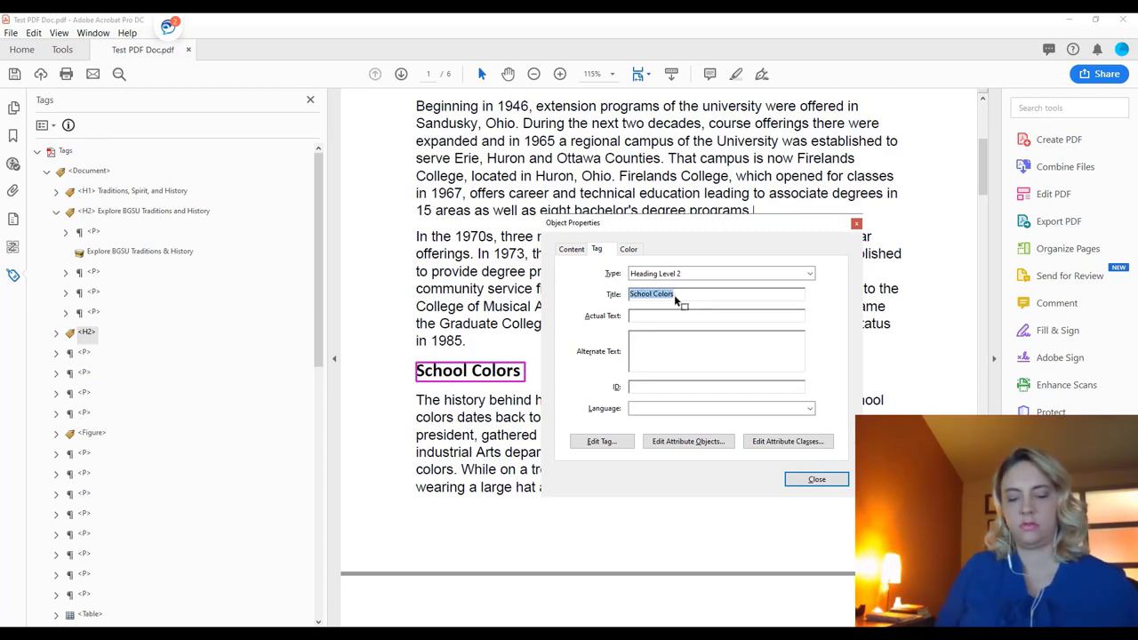
key(ctrl+c)
click(662, 316)
key(ctrl+v)
click(816, 479)
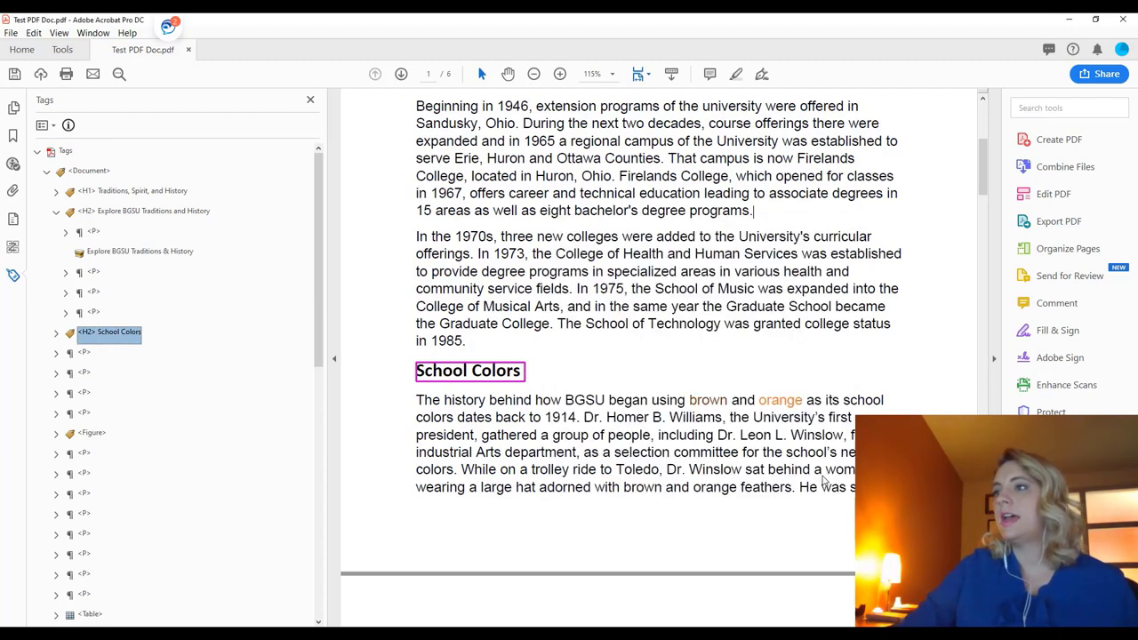
- Identify the three body paragraph tags following School Colors and nest them under the "School Colors" H2 tag
click(86, 353)
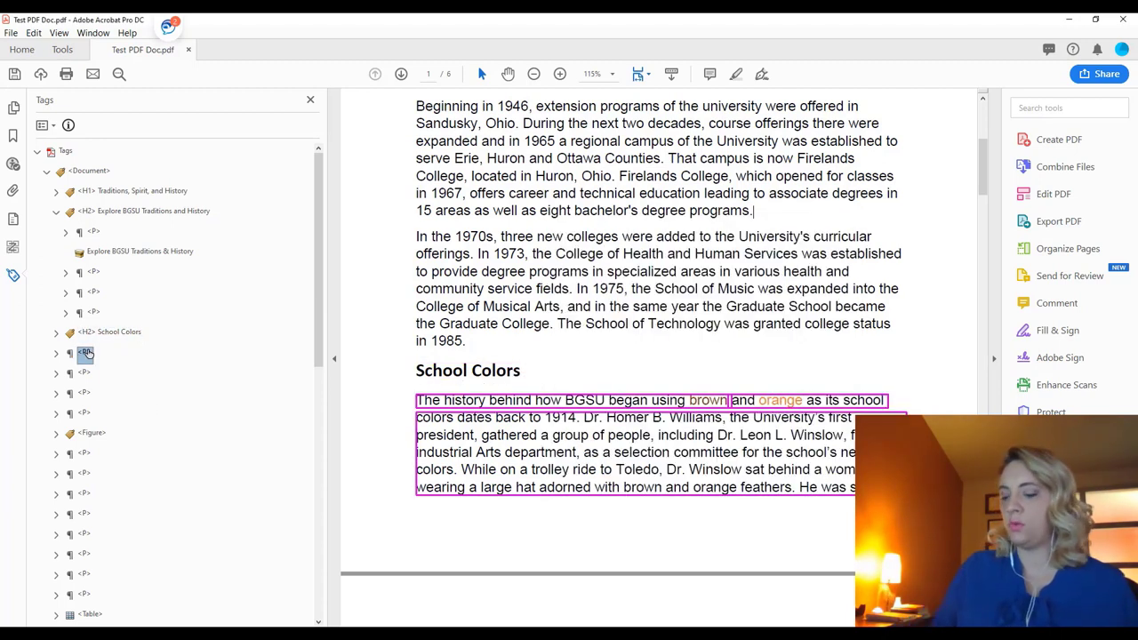
key(Down)
key(Down)
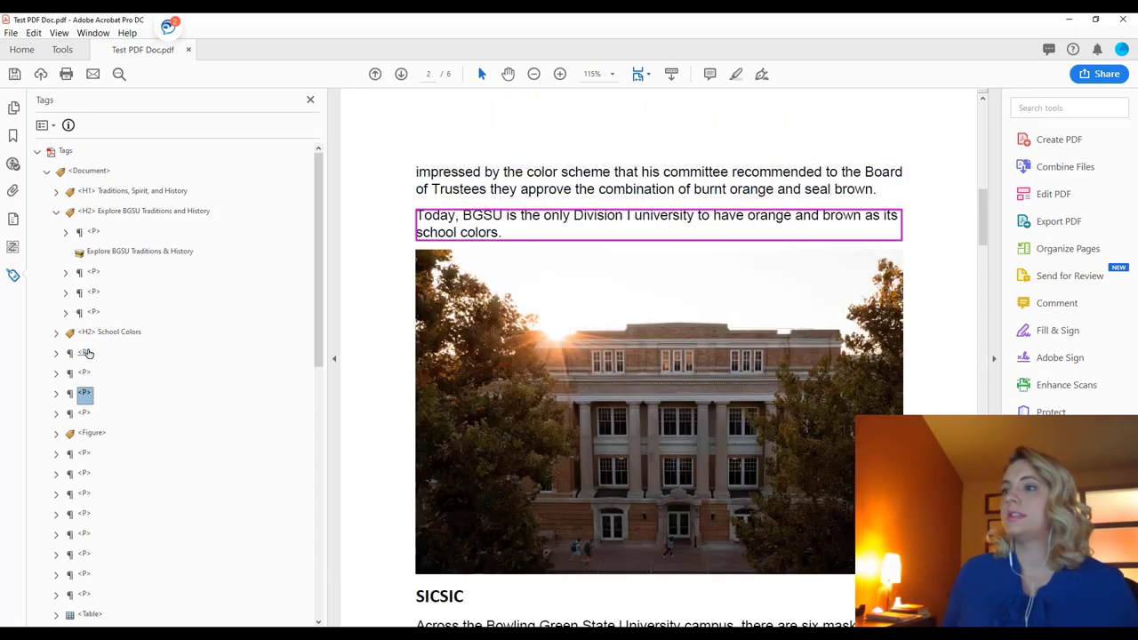
key(Up)
key(Up)
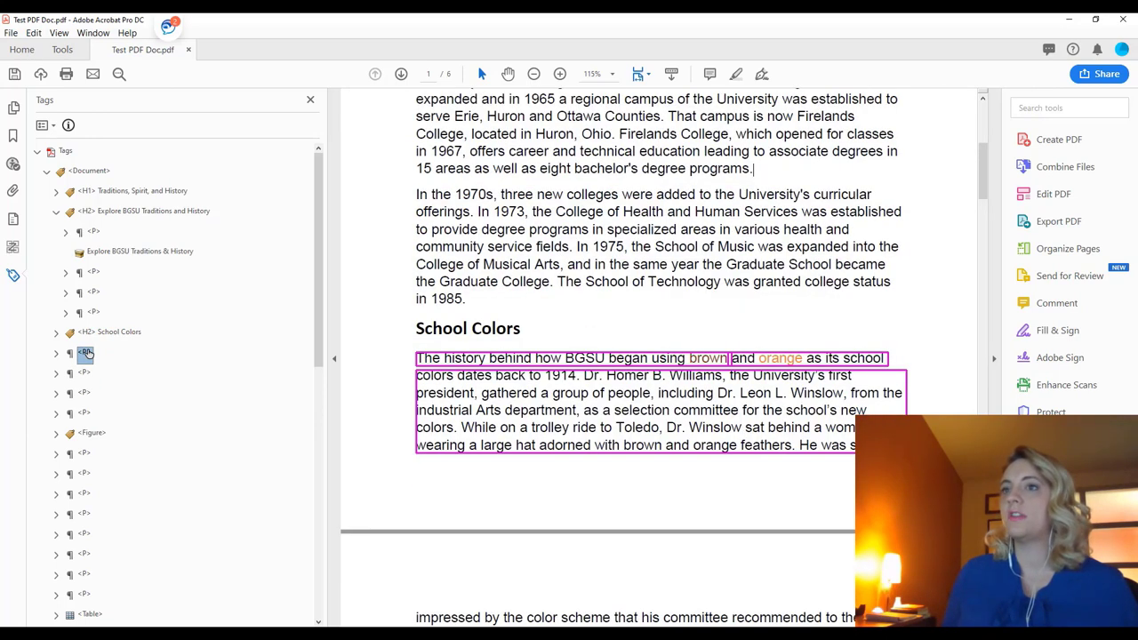
key(Down)
key(Up)
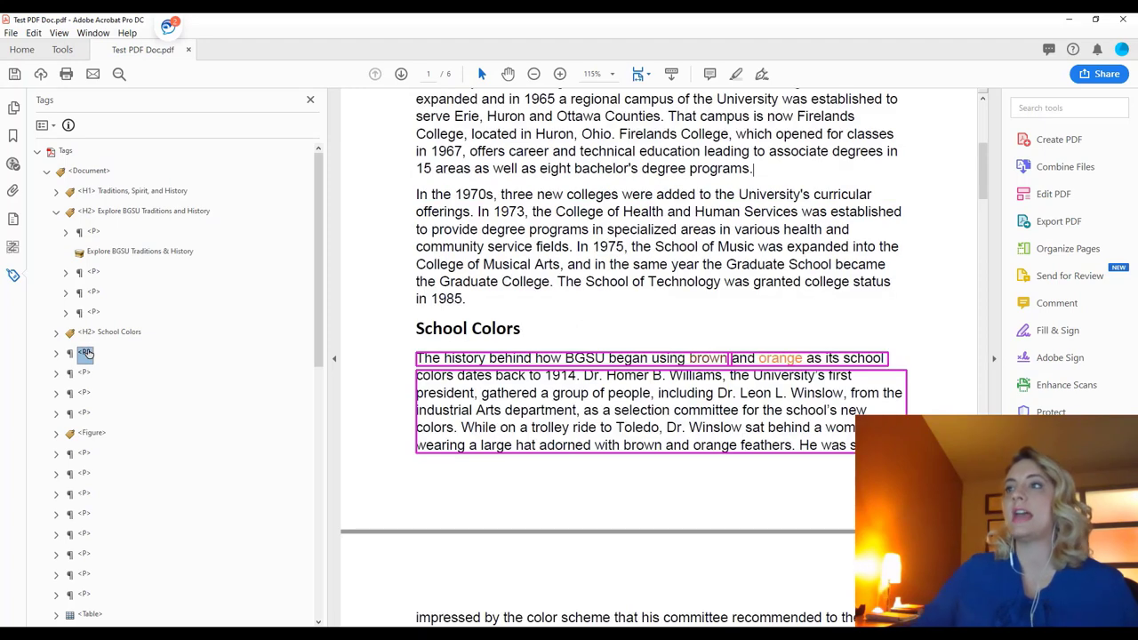
mouse_move(80, 353)
mouse_down()
mouse_move(116, 347)
mouse_move(68, 362)
mouse_move(102, 346)
mouse_up()
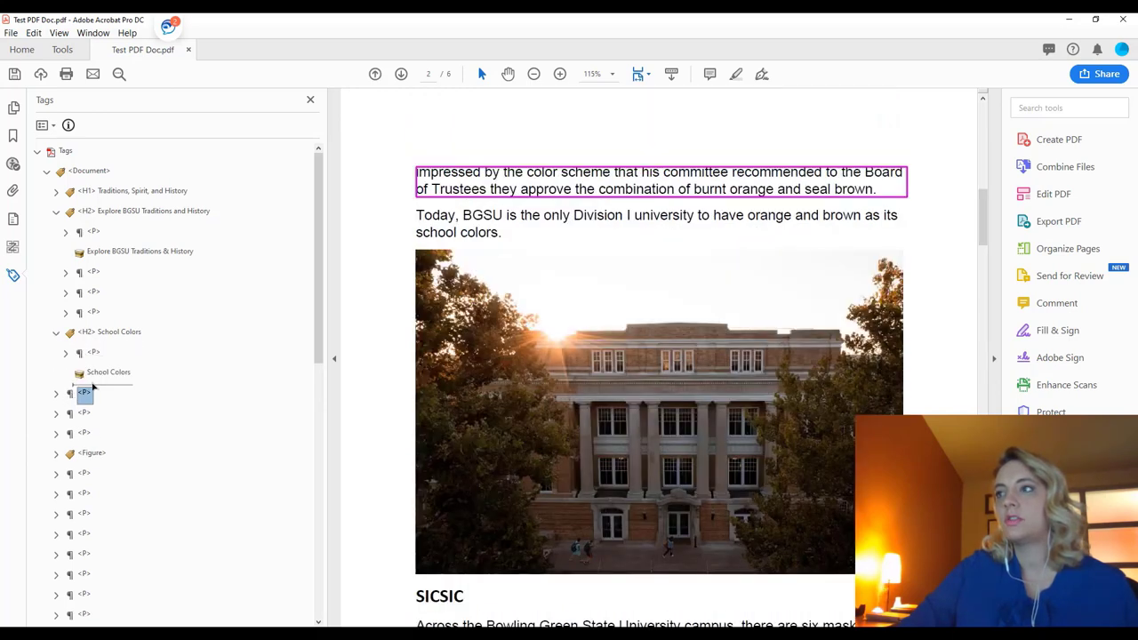
click(73, 414)
drag(73, 416, 87, 406)
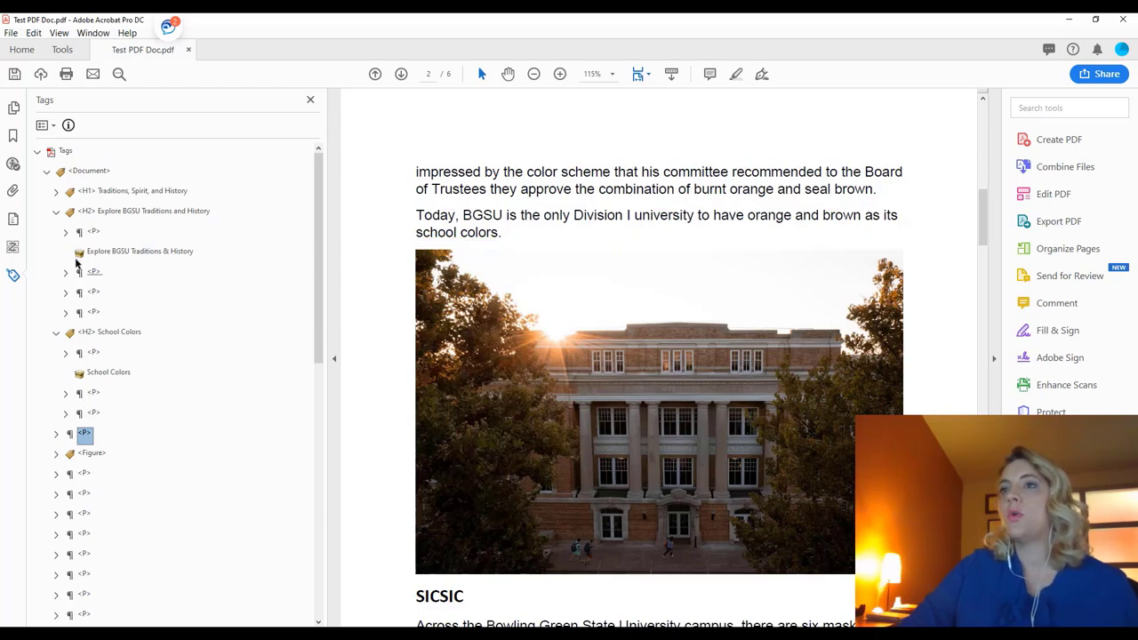
- Step through the remaining paragraph, figure and table tags to examine which document content each one marks
key(Down)
key(Down)
key(Down)
key(Down)
key(Down)
key(Down)
key(Down)
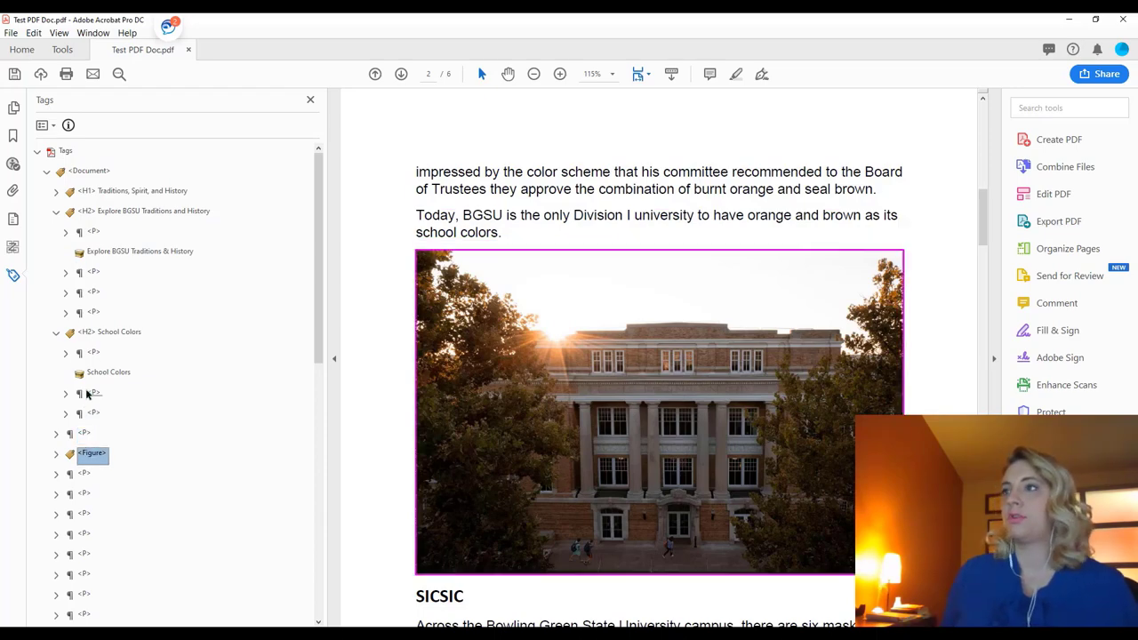
key(Down)
key(Down)
key(Down)
key(Down)
key(Down)
key(Down)
key(Down)
key(Down)
key(Down)
key(Down)
key(Down)
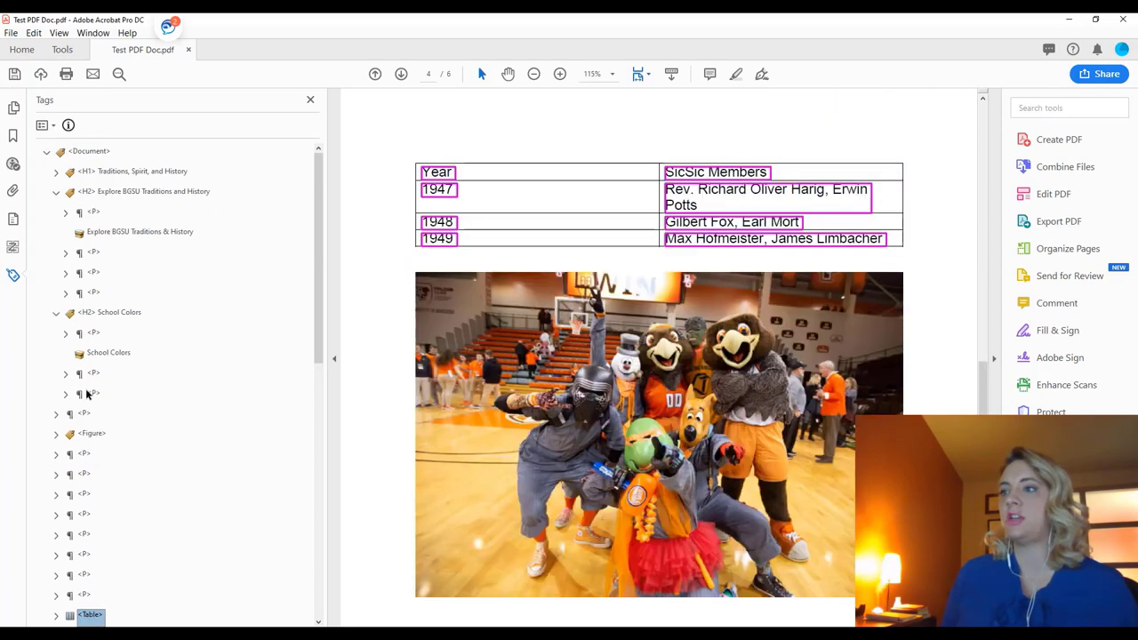
key(Up)
key(Up)
key(Up)
key(Up)
key(Up)
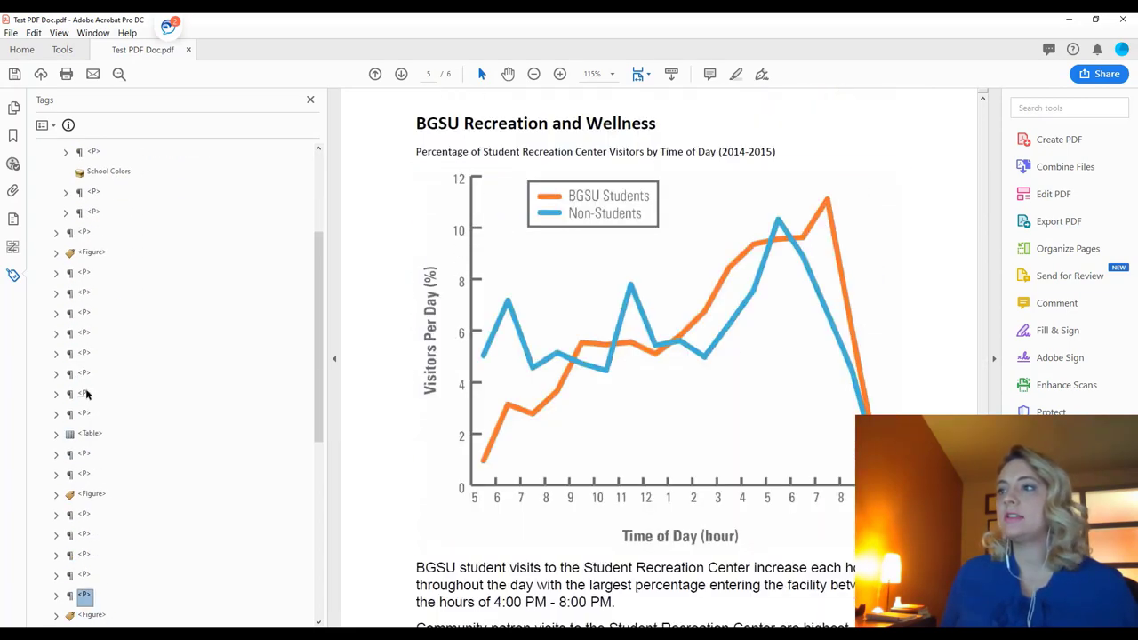
- Review the tag tree in order from its root through both H2 sections to the figure tag of the building photo
key(Home)
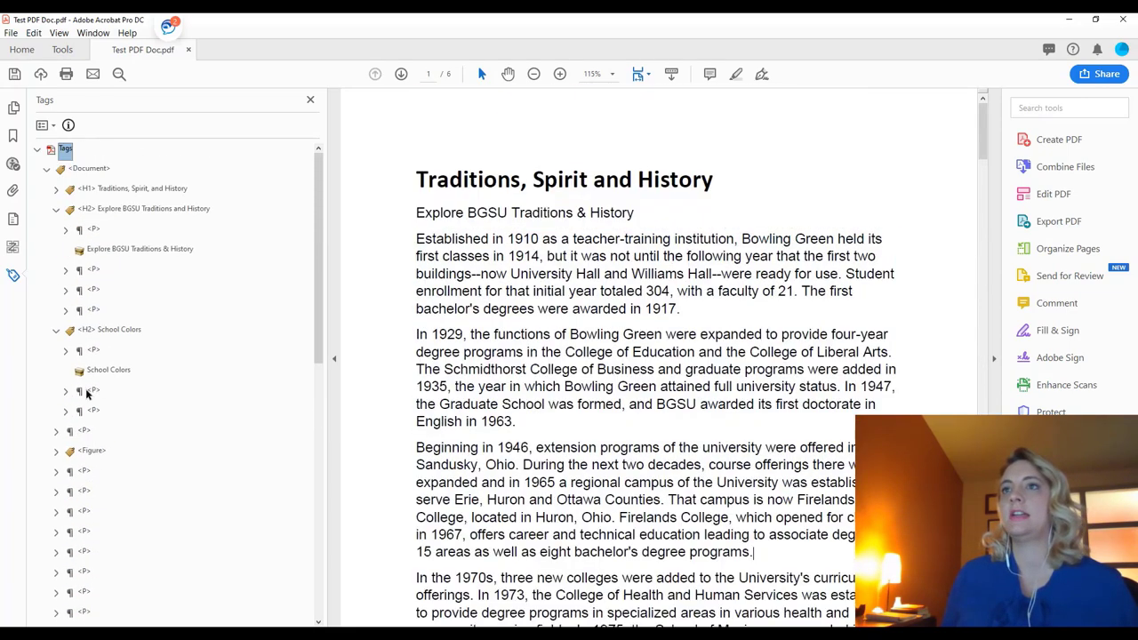
key(Down)
key(Down)
key(Down)
key(Down)
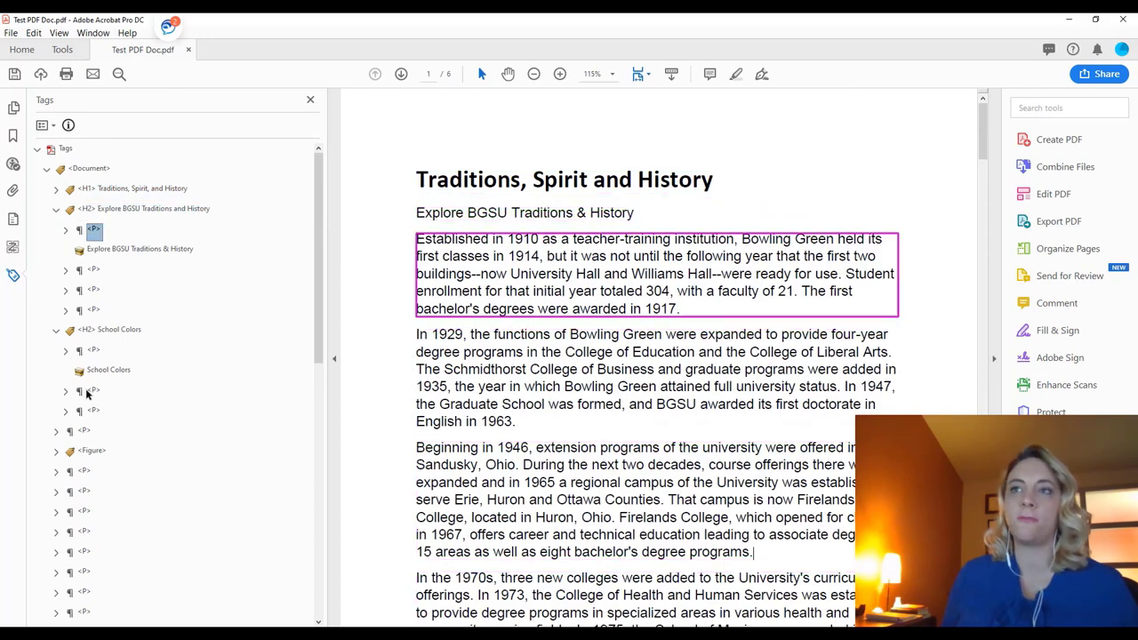
key(Down)
key(Down)
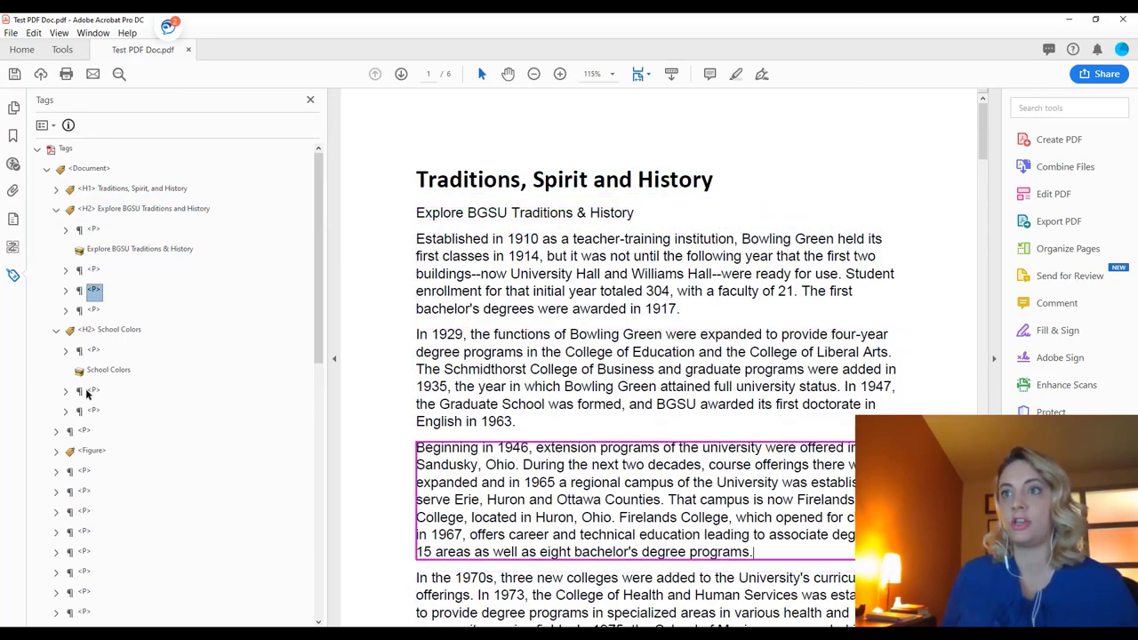
key(Down)
key(Down)
key(Down)
key(Down)
key(Down)
key(Down)
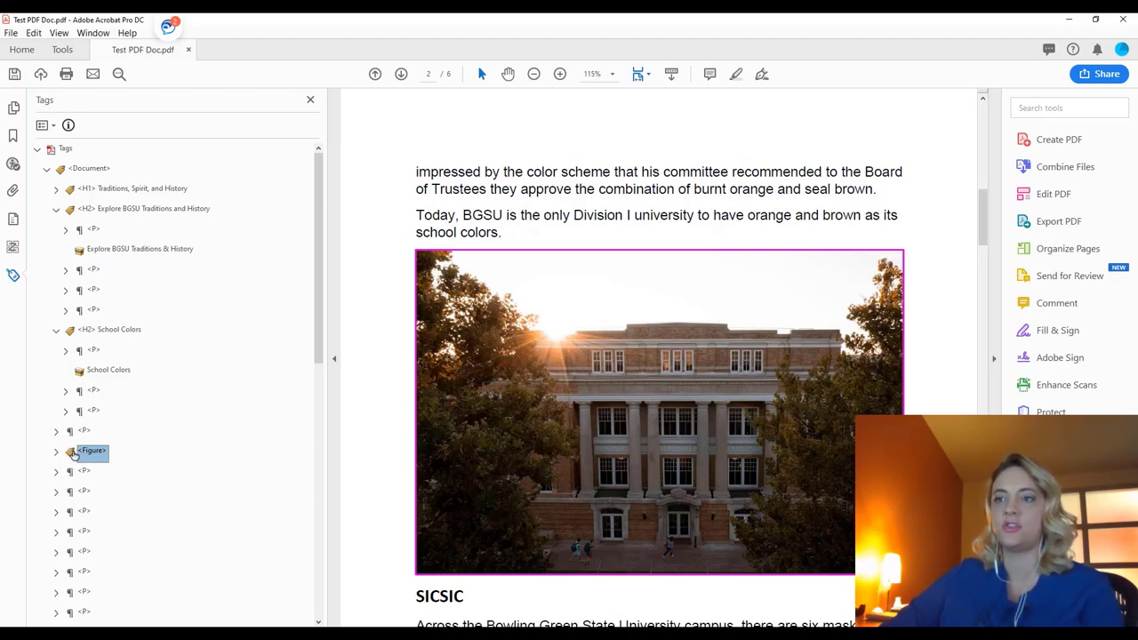
- Open the tag properties of the building photo's Figure tag, inspect its alternate text, and move the dialog off the image
right_click(74, 455)
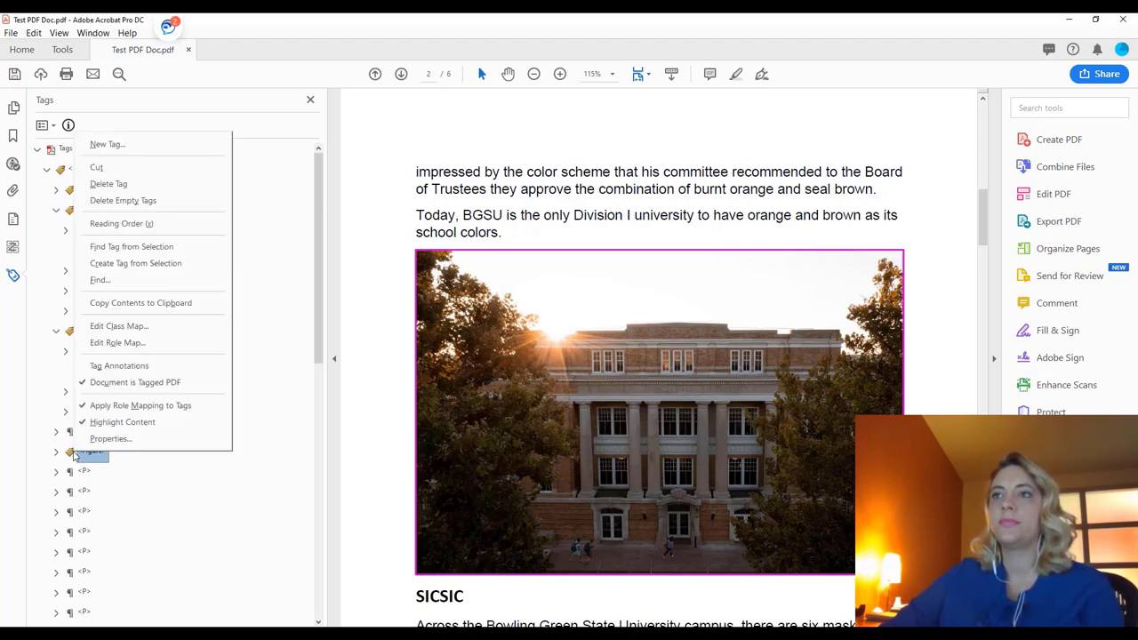
click(99, 439)
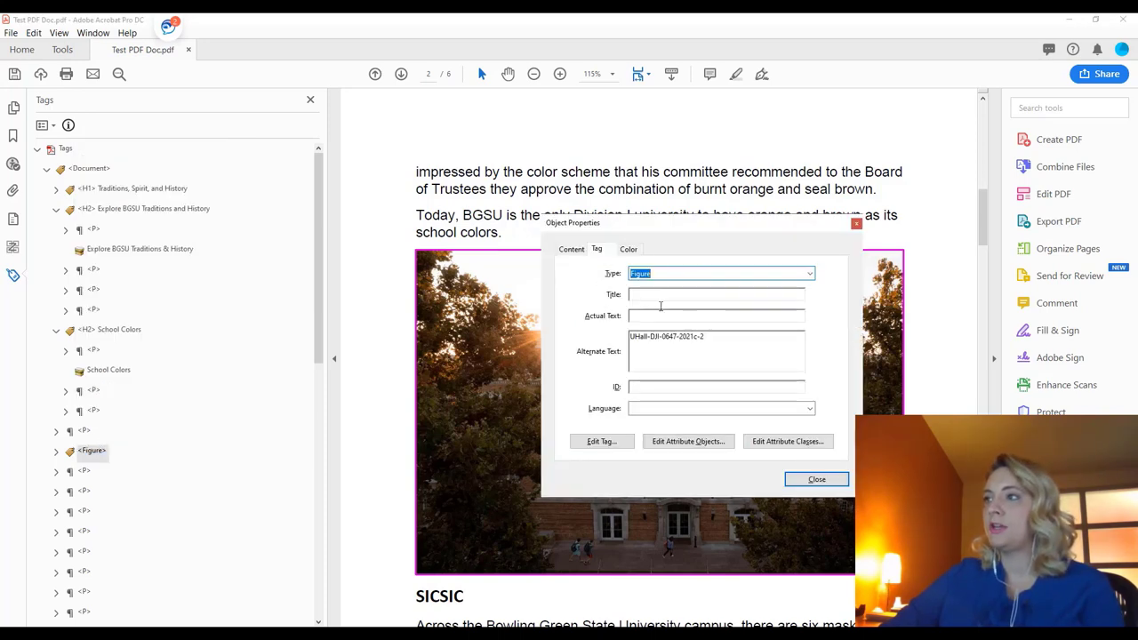
click(716, 336)
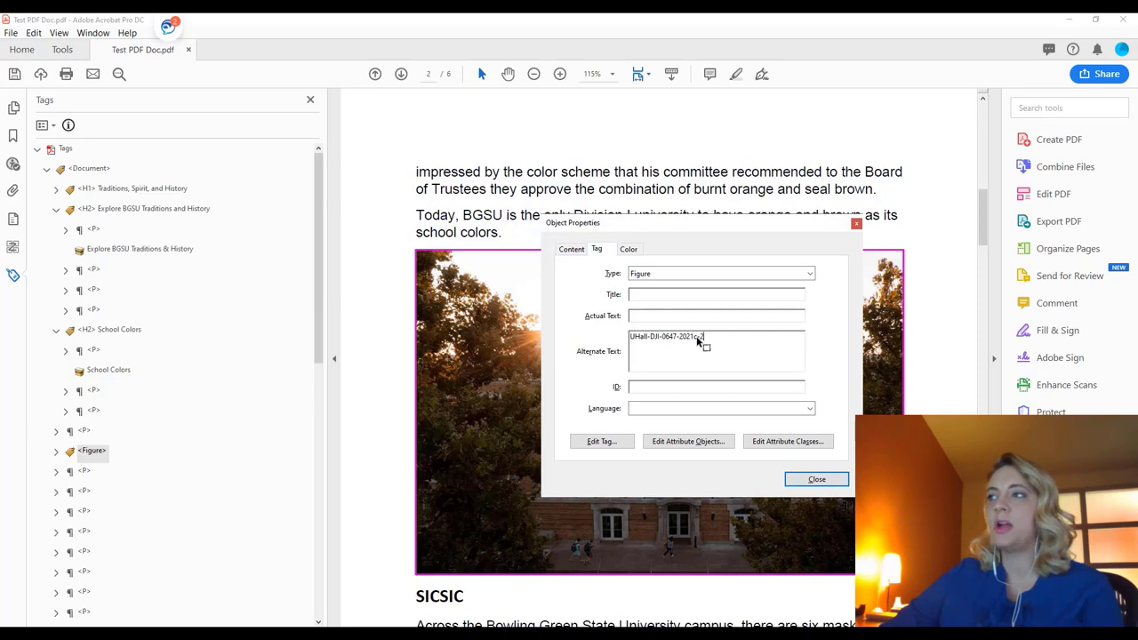
double_click(690, 338)
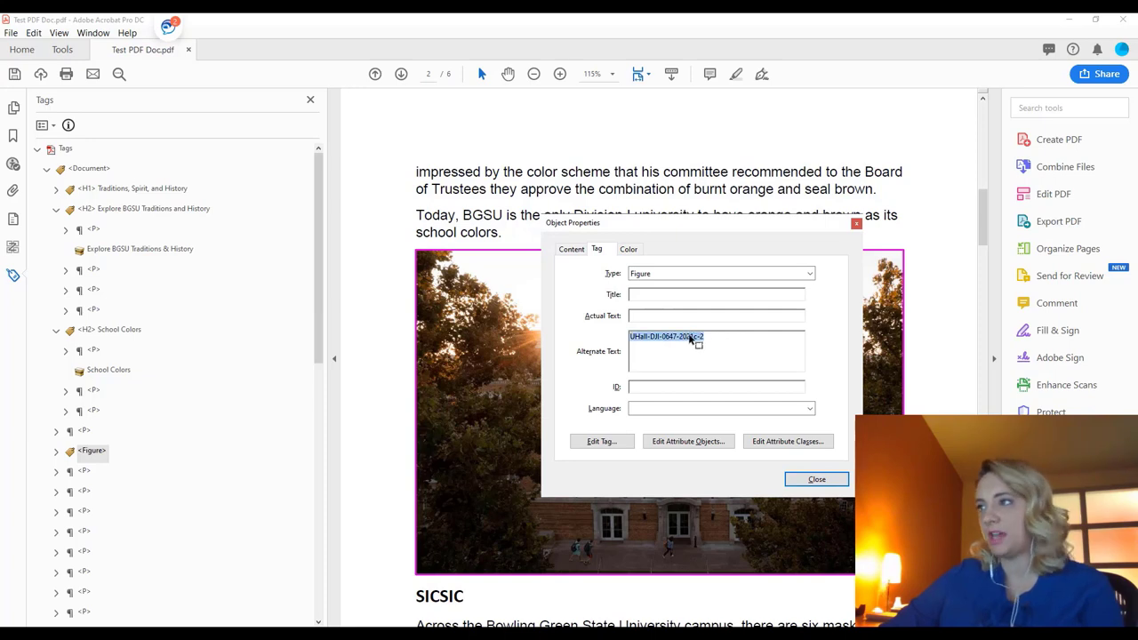
click(752, 343)
drag(720, 229, 266, 218)
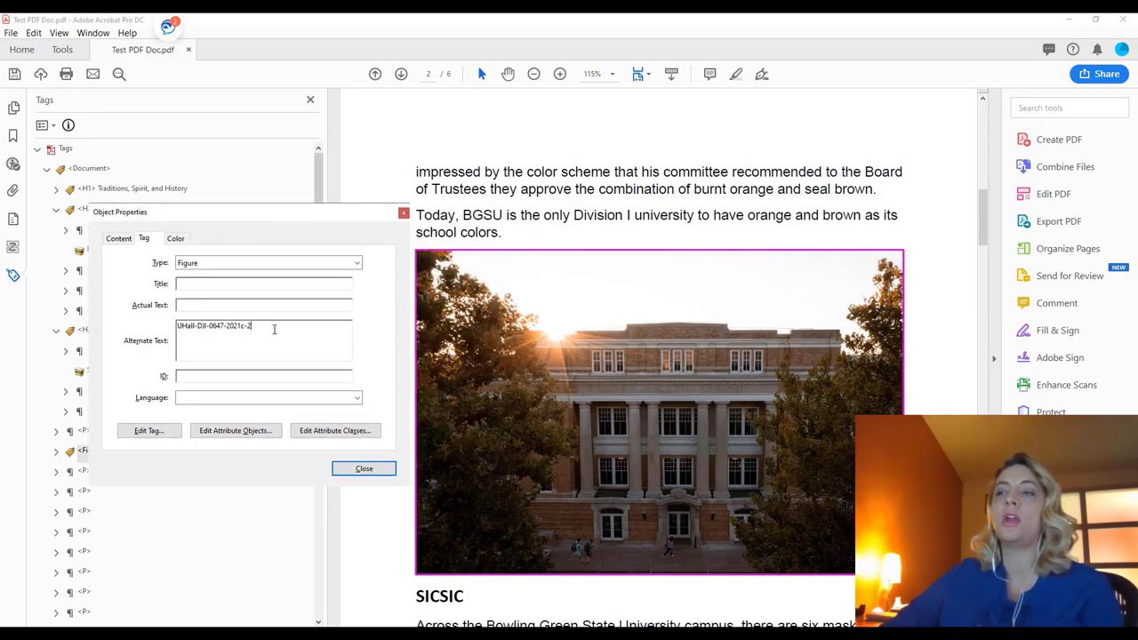
drag(265, 326, 174, 331)
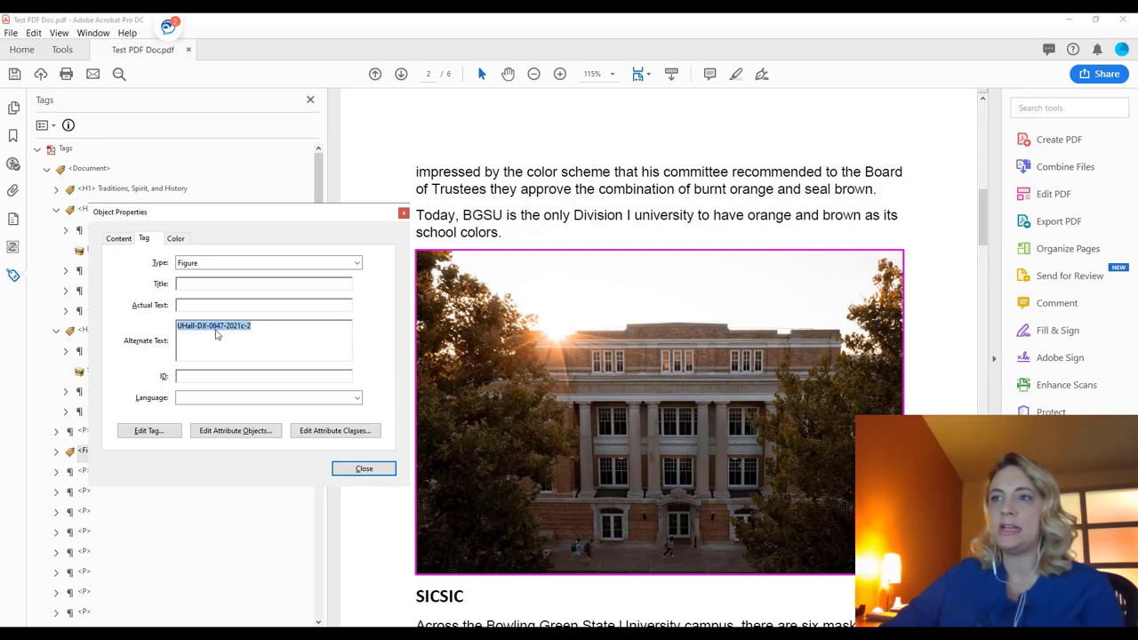
click(318, 330)
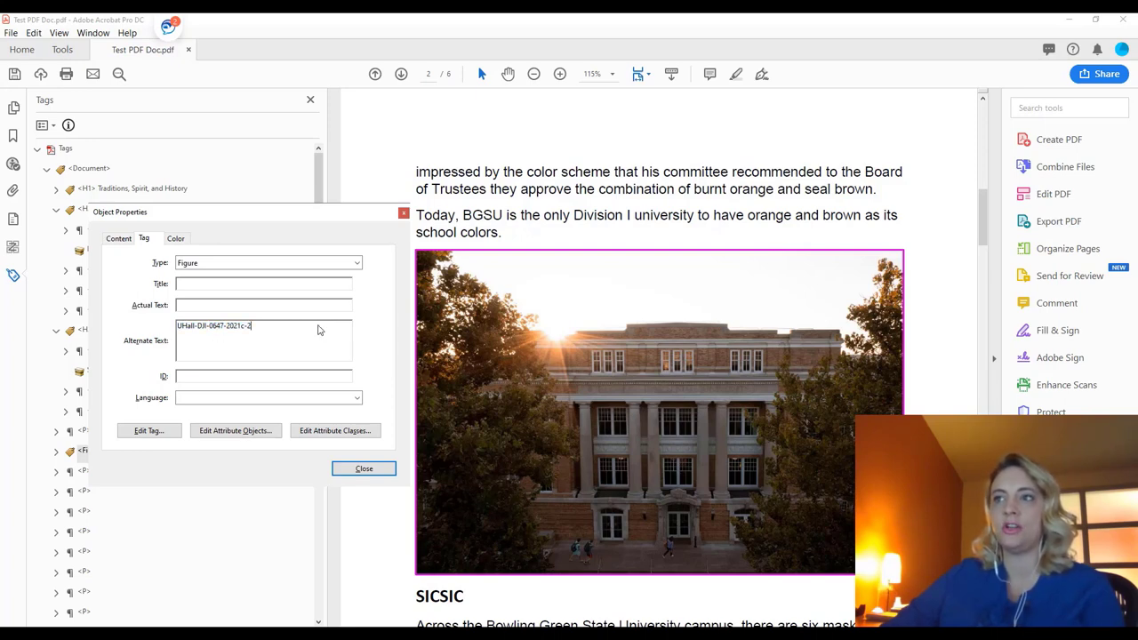
- Replace the building figure's alternate text with "University Hall on BGSU main campus with the sun setting in the background." and close its properties
triple_click(231, 328)
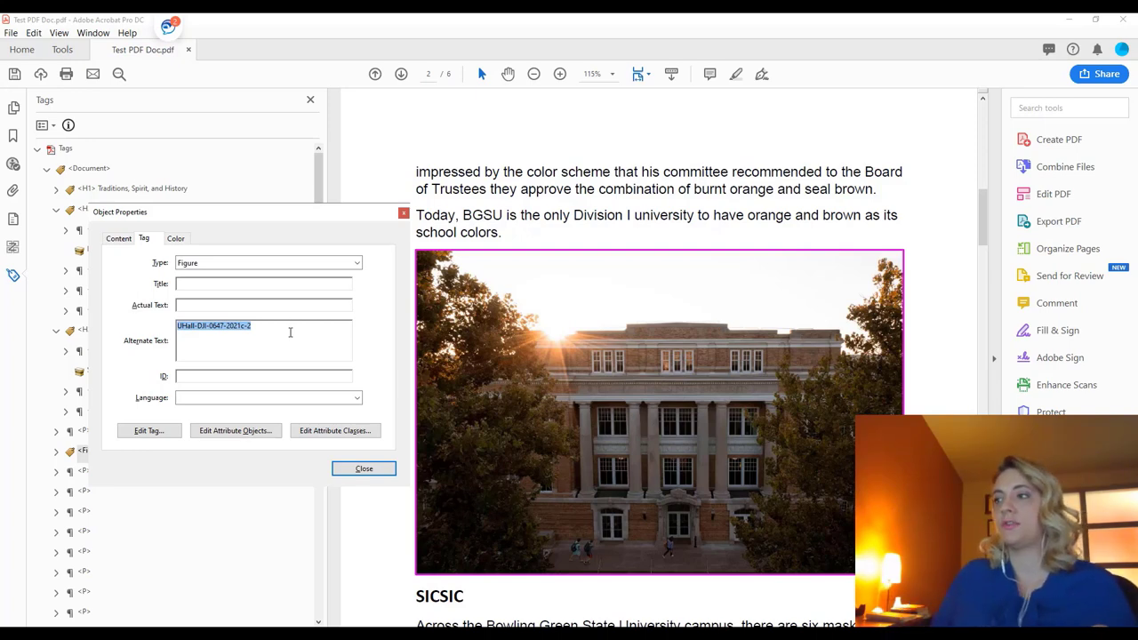
key(Delete)
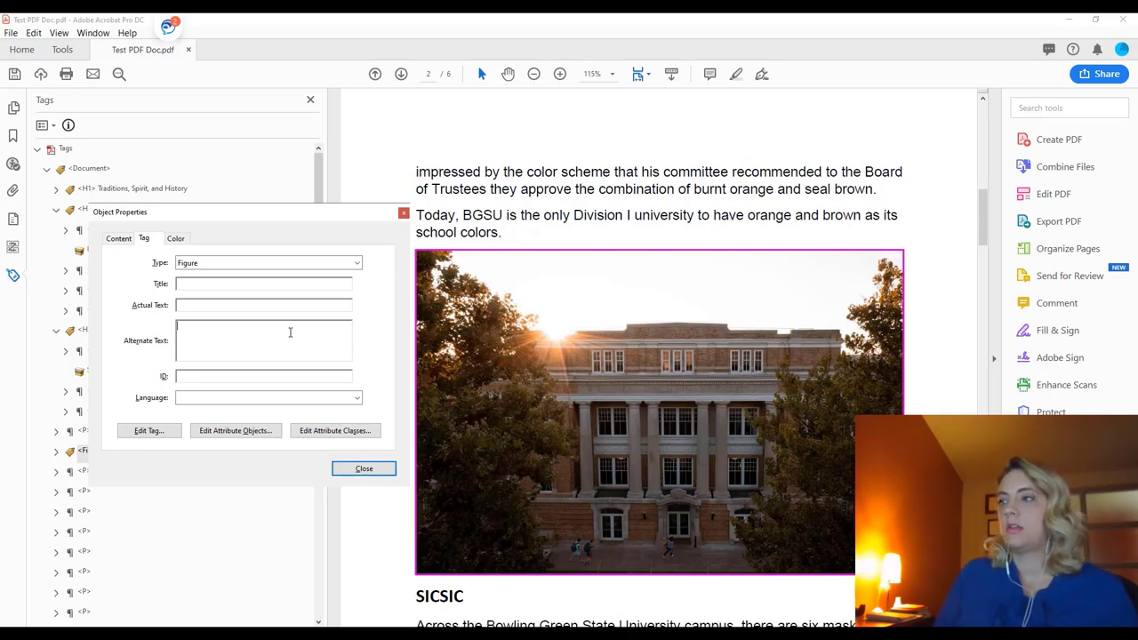
text(University Hall on )
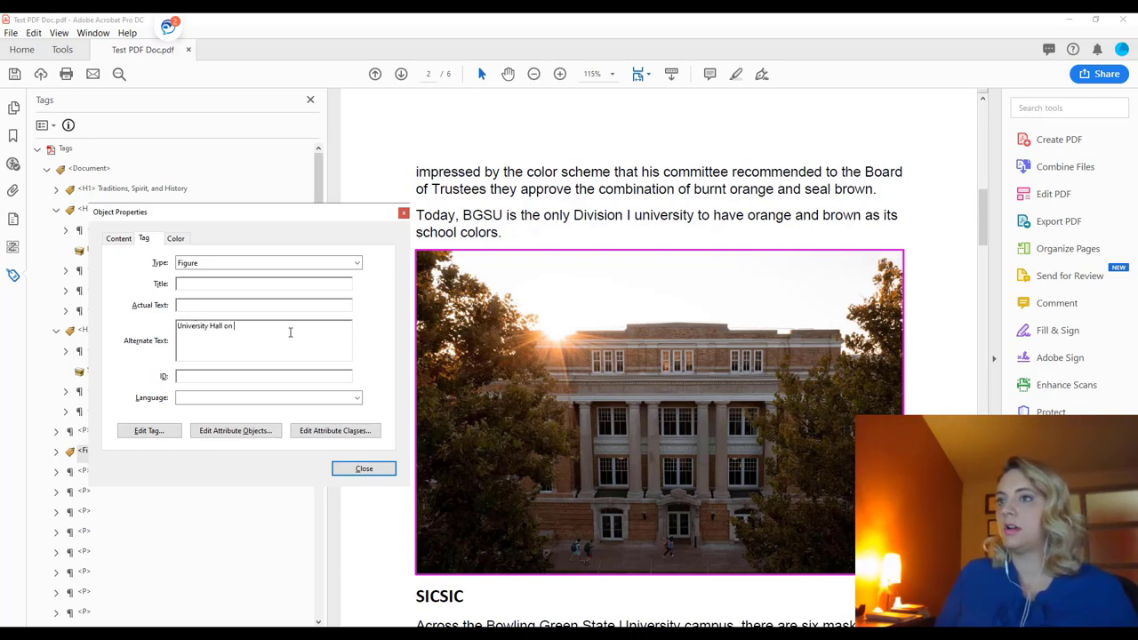
text(BGSU am)
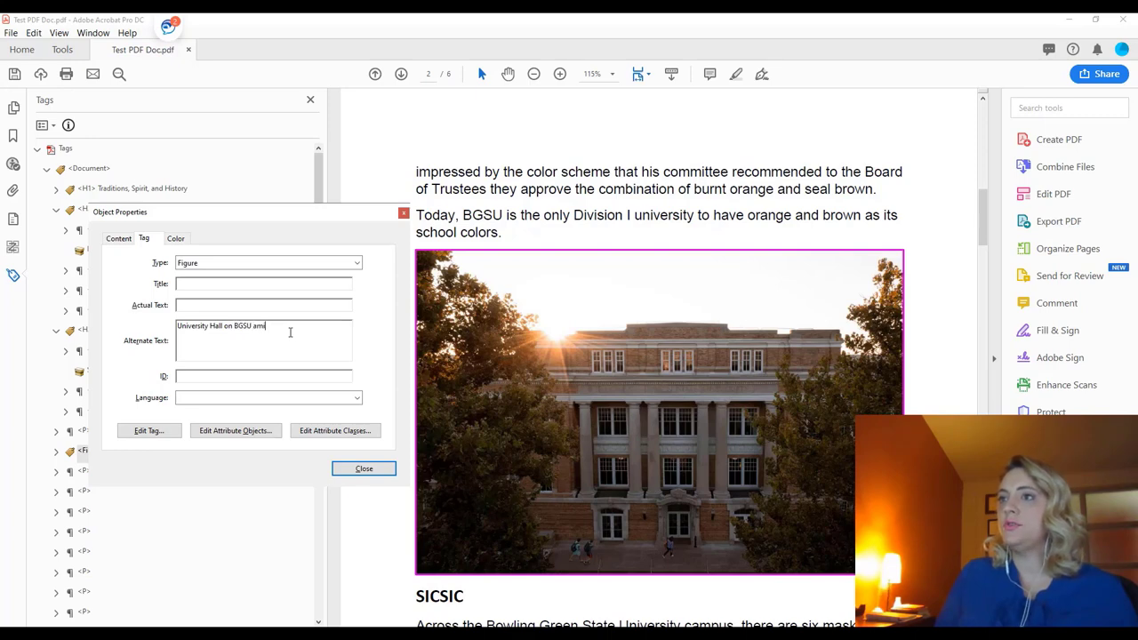
key(BackSpace)
key(BackSpace)
text(main campus)
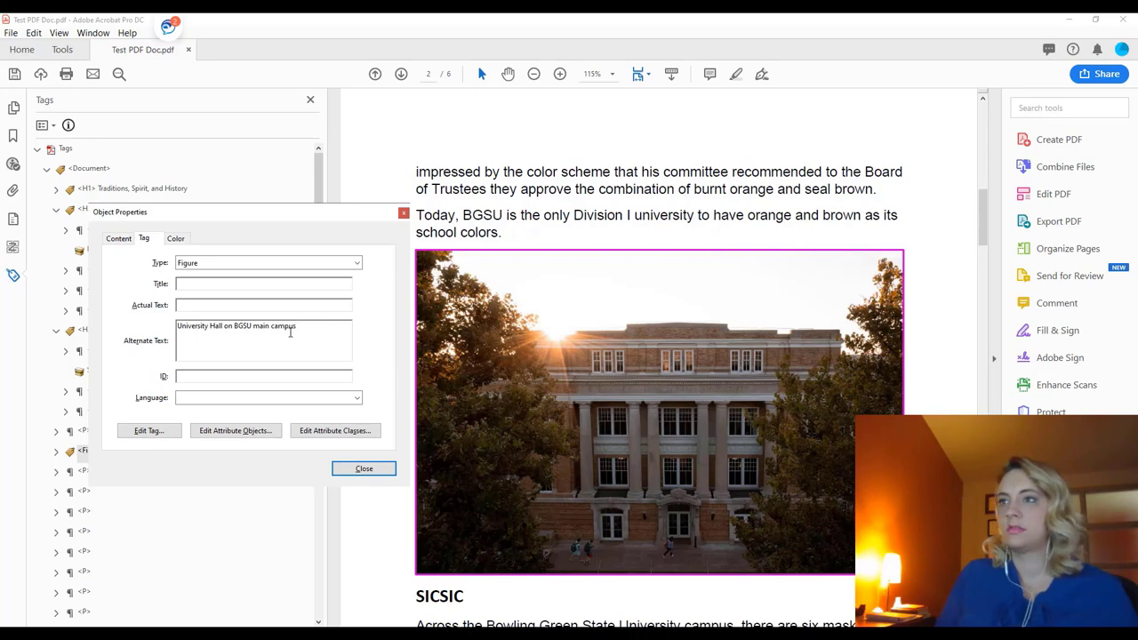
text( with the)
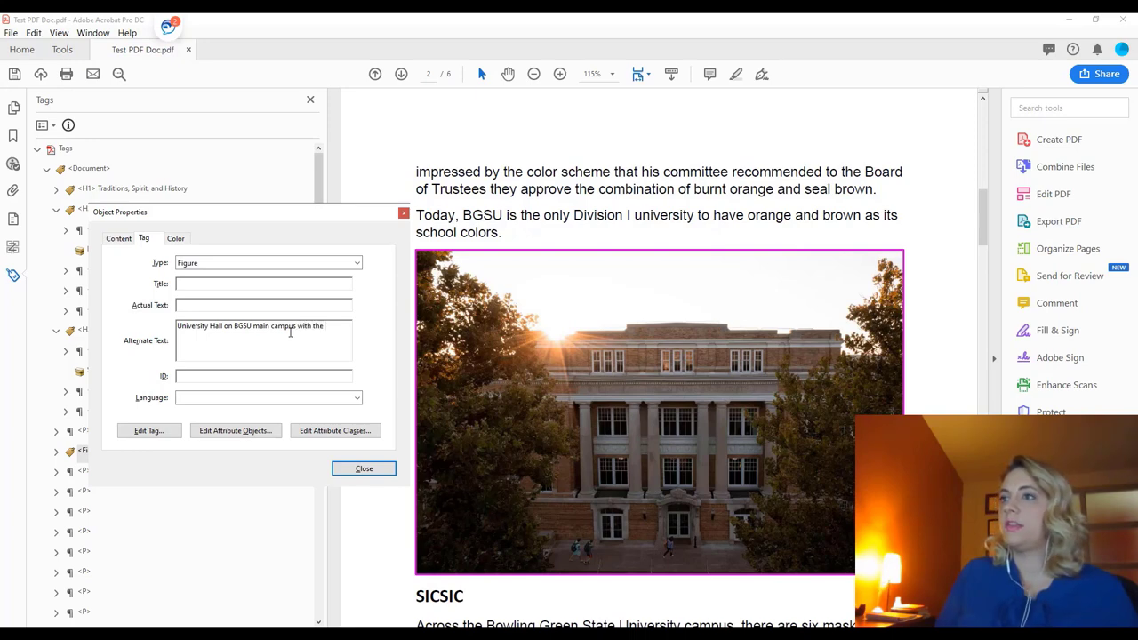
text( sun setting )
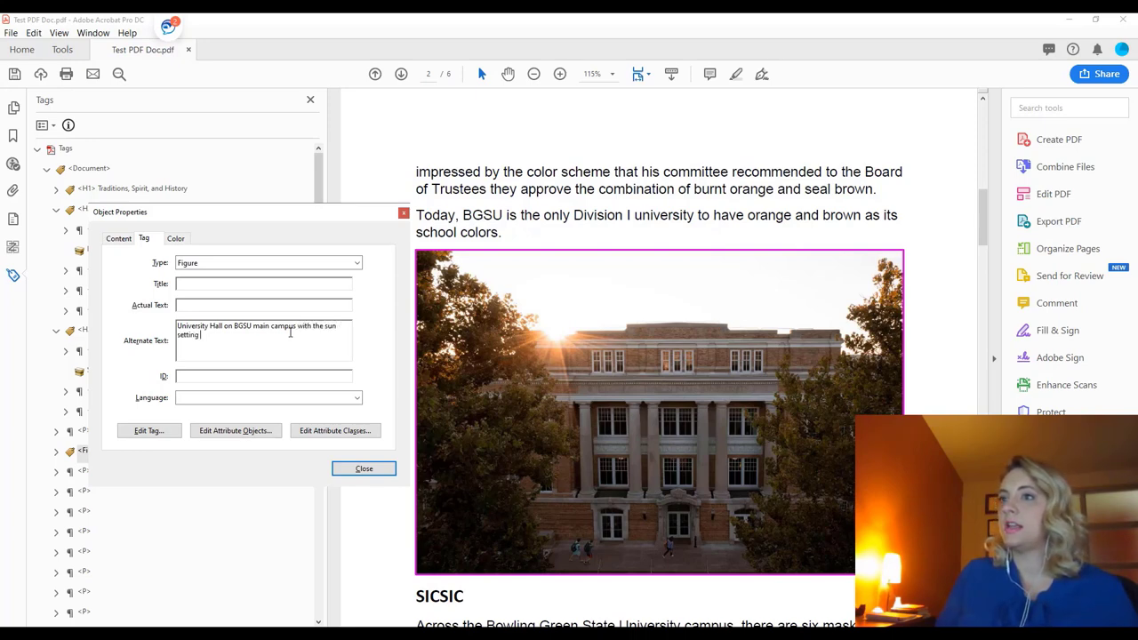
text(in the background.)
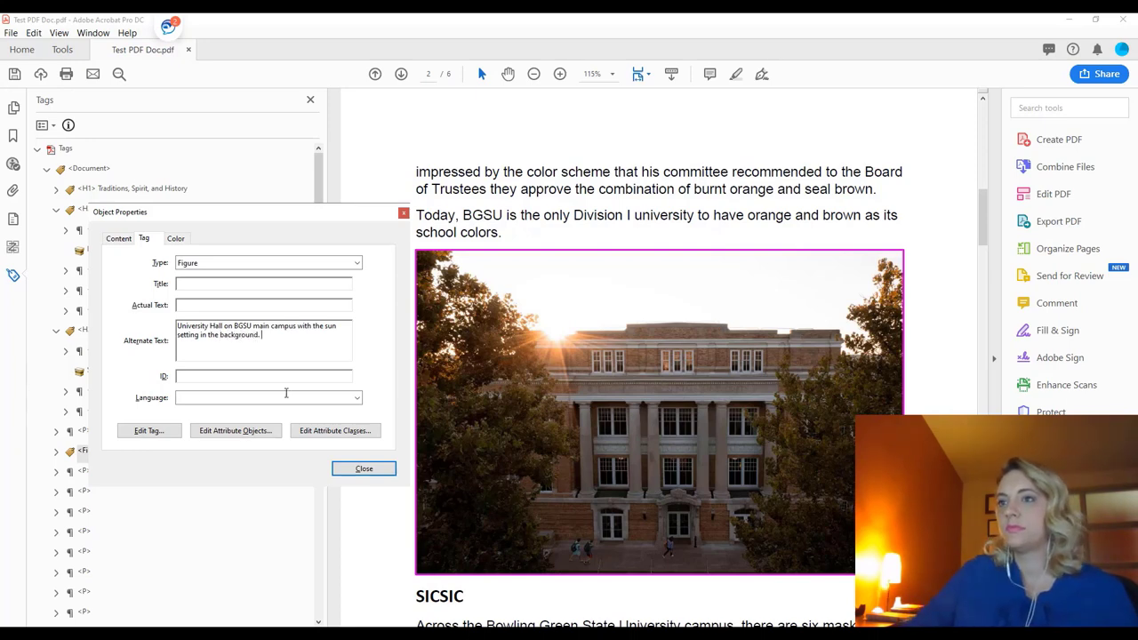
click(365, 470)
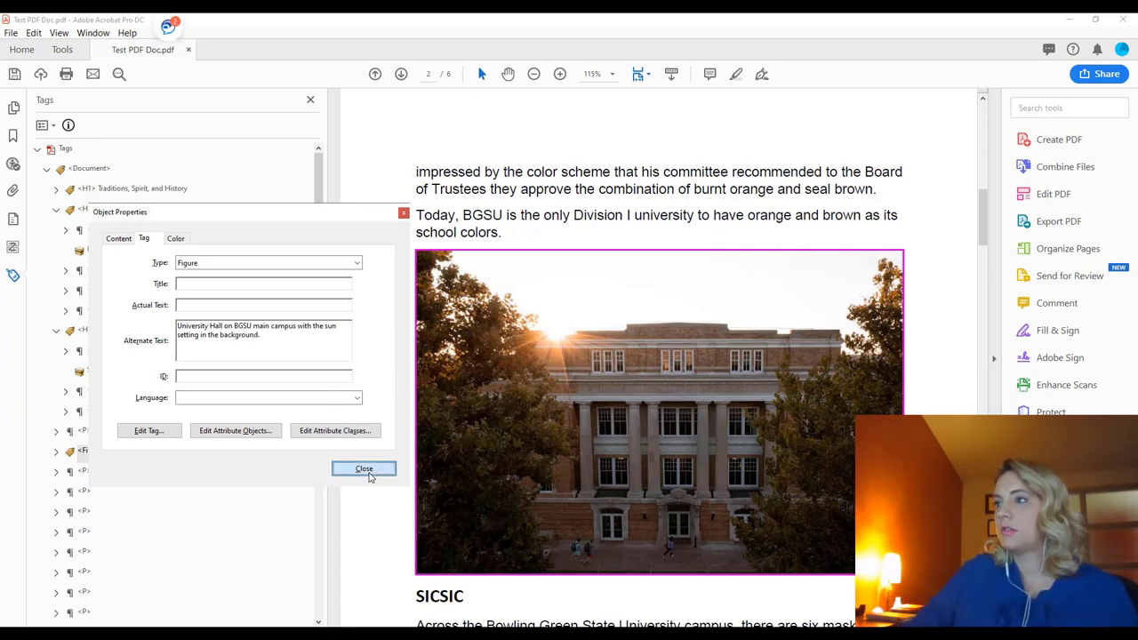
click(311, 342)
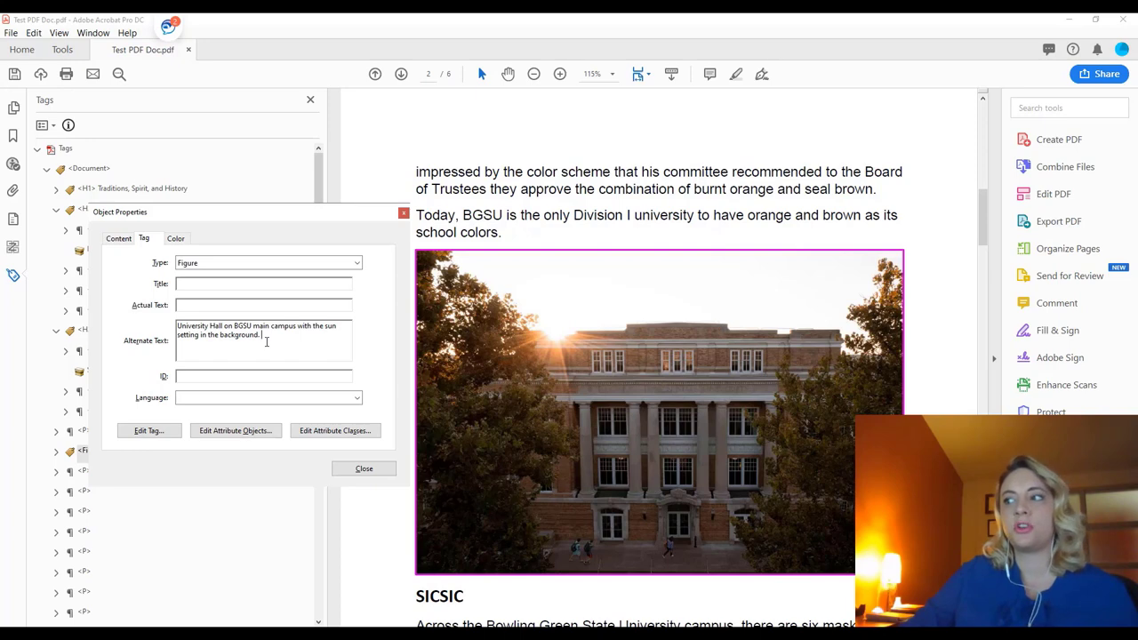
click(385, 473)
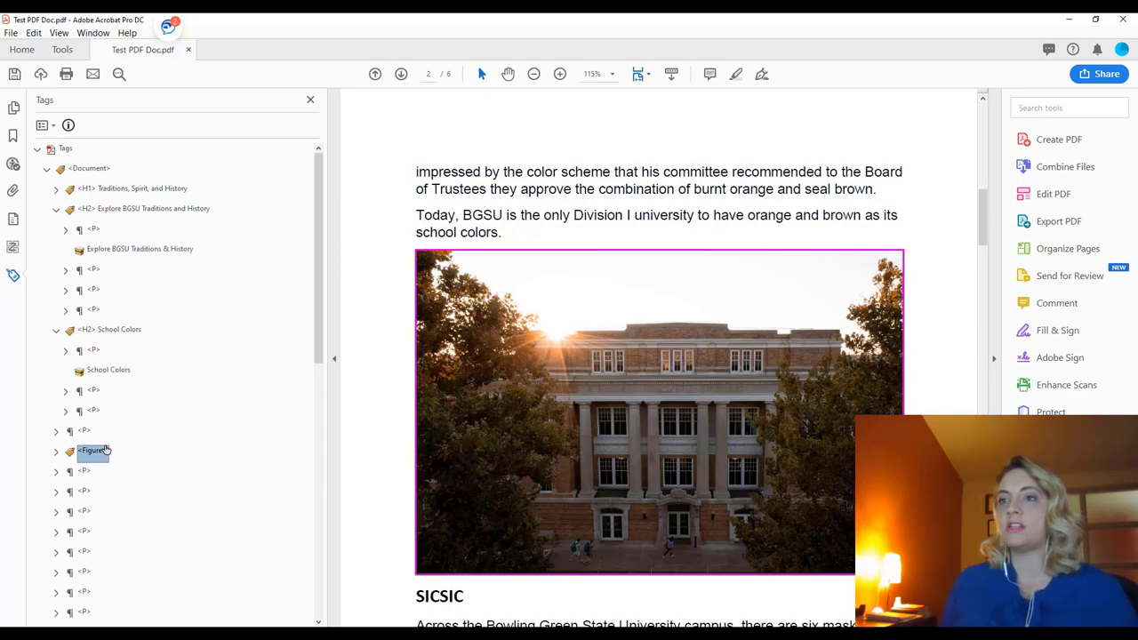
- Step through the tags after the building figure to examine which content the mascot photo and line chart Figure tags mark
key(Down)
key(Down)
key(Down)
key(Down)
key(Down)
key(Down)
key(Down)
key(Down)
key(Down)
key(Down)
key(Down)
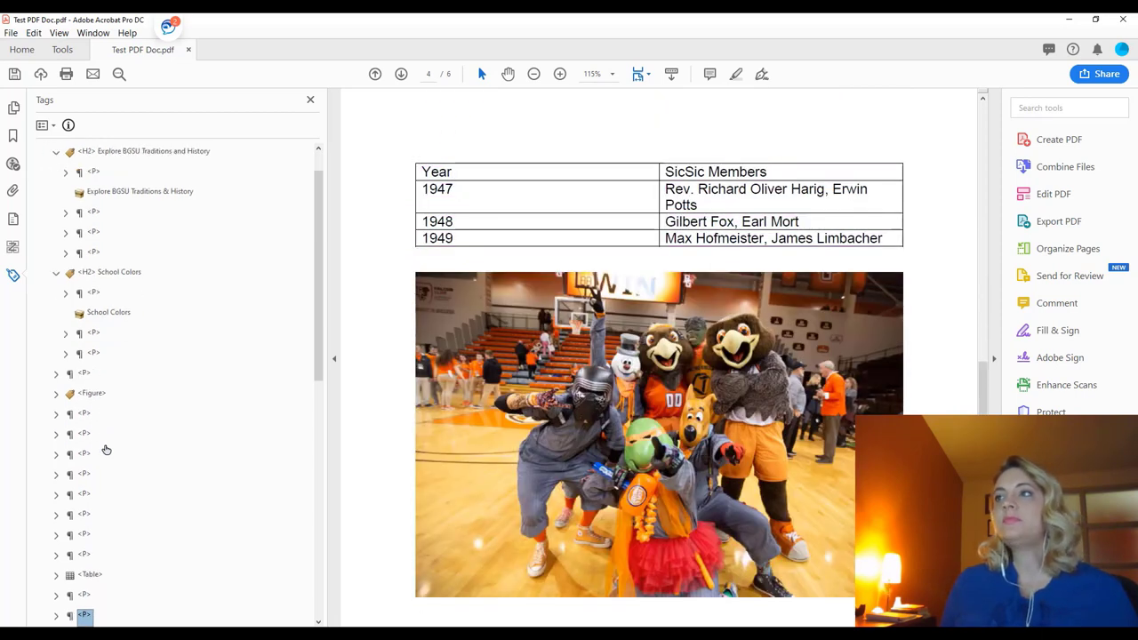
key(Down)
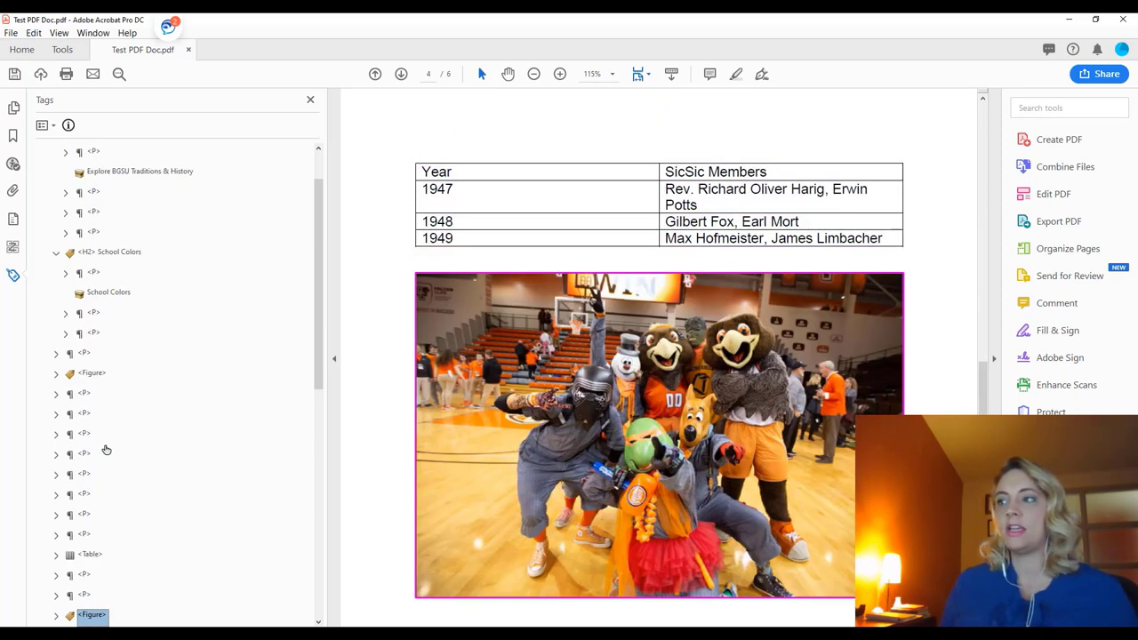
key(Down)
key(Down)
key(Down)
key(Down)
key(Down)
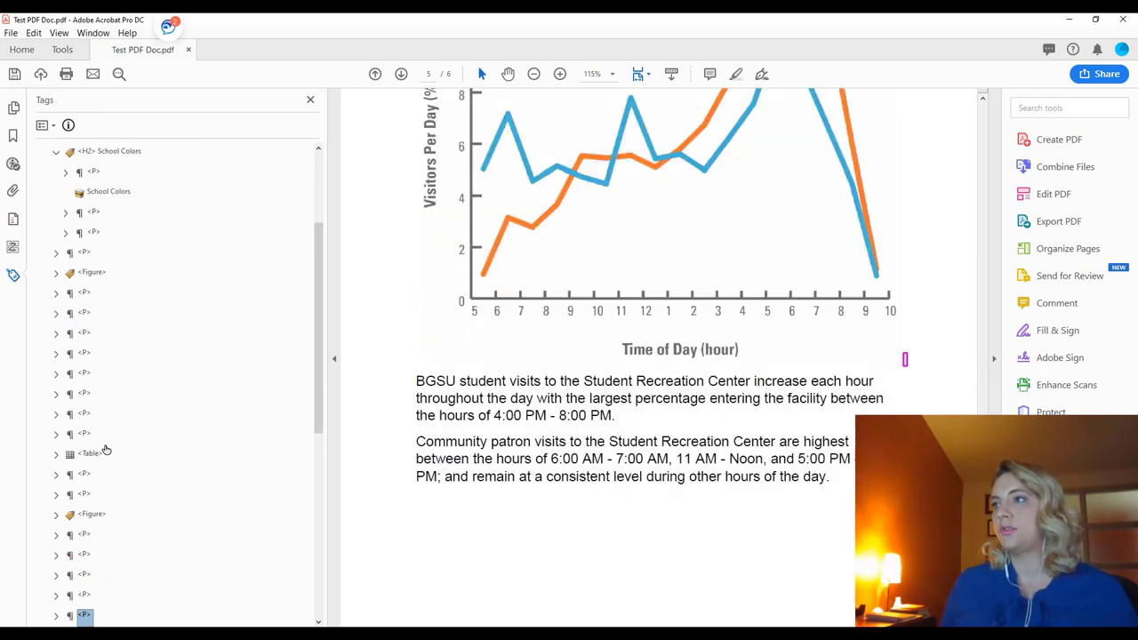
key(Down)
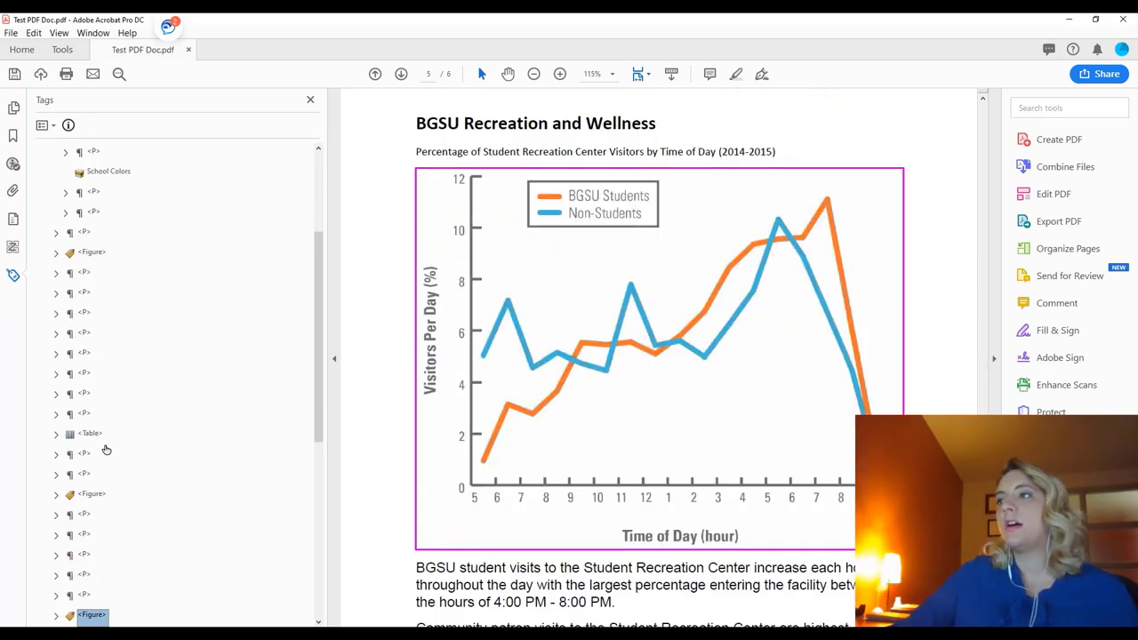
scroll(260, 460, down, 3)
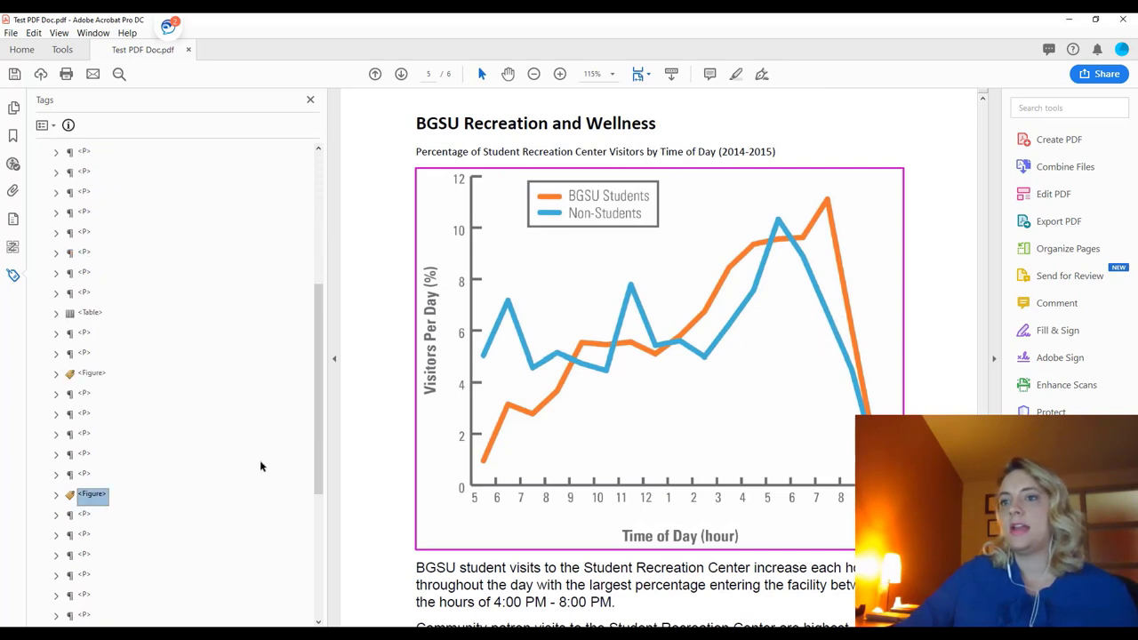
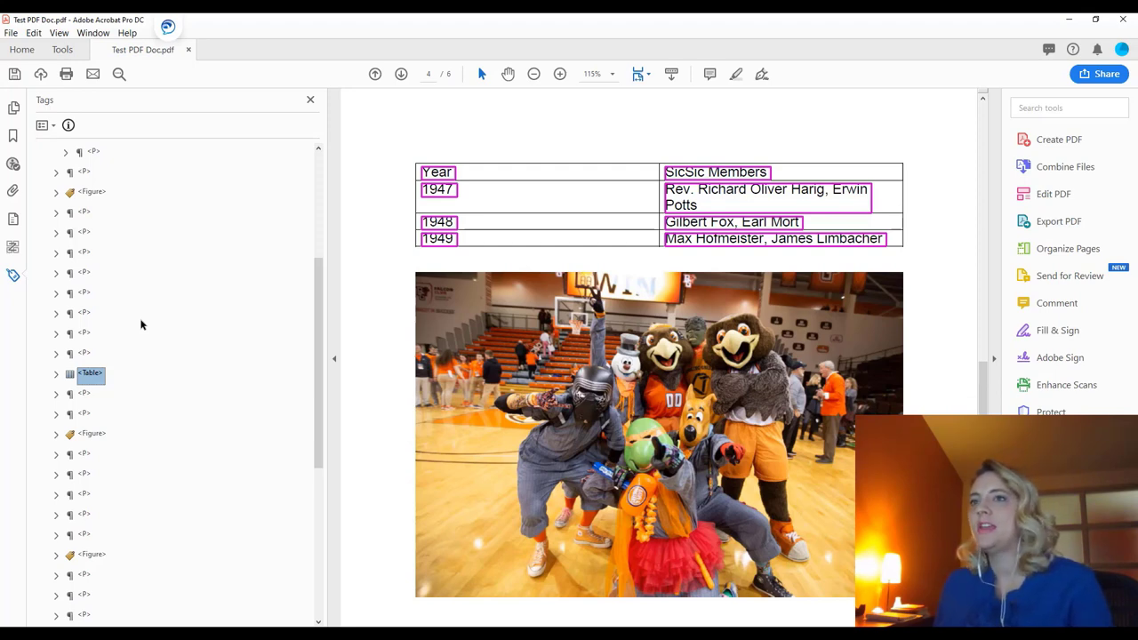
- Identify the Table tag that marks the SicSic Members table on page 4 and open that table in the Table Editor
key(Up)
key(Down)
key(Down)
key(Down)
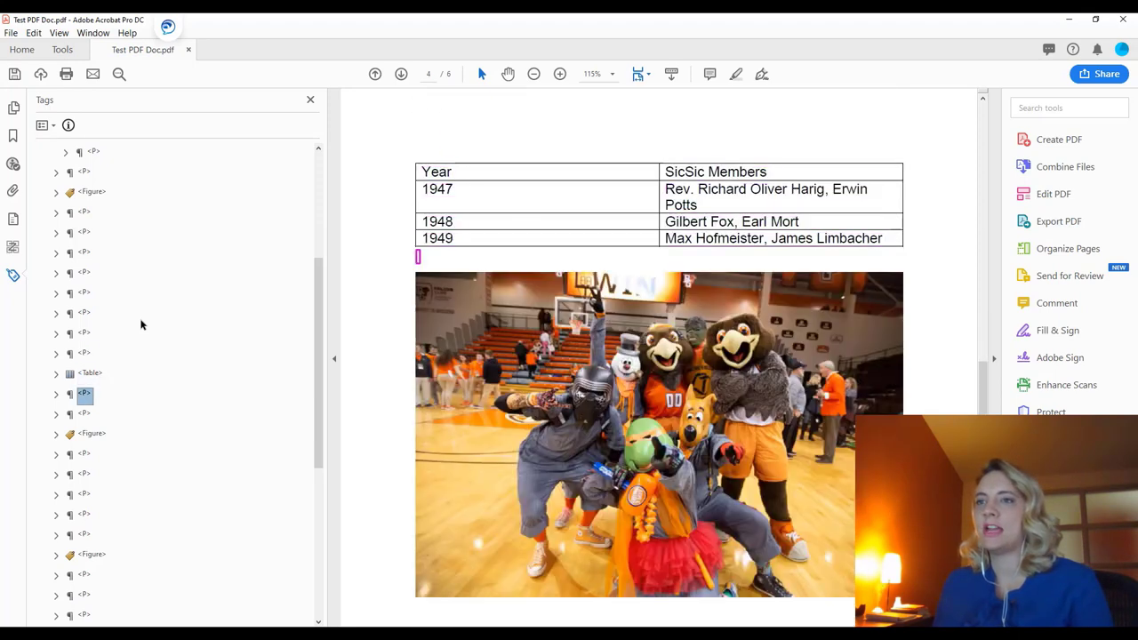
key(Up)
key(Up)
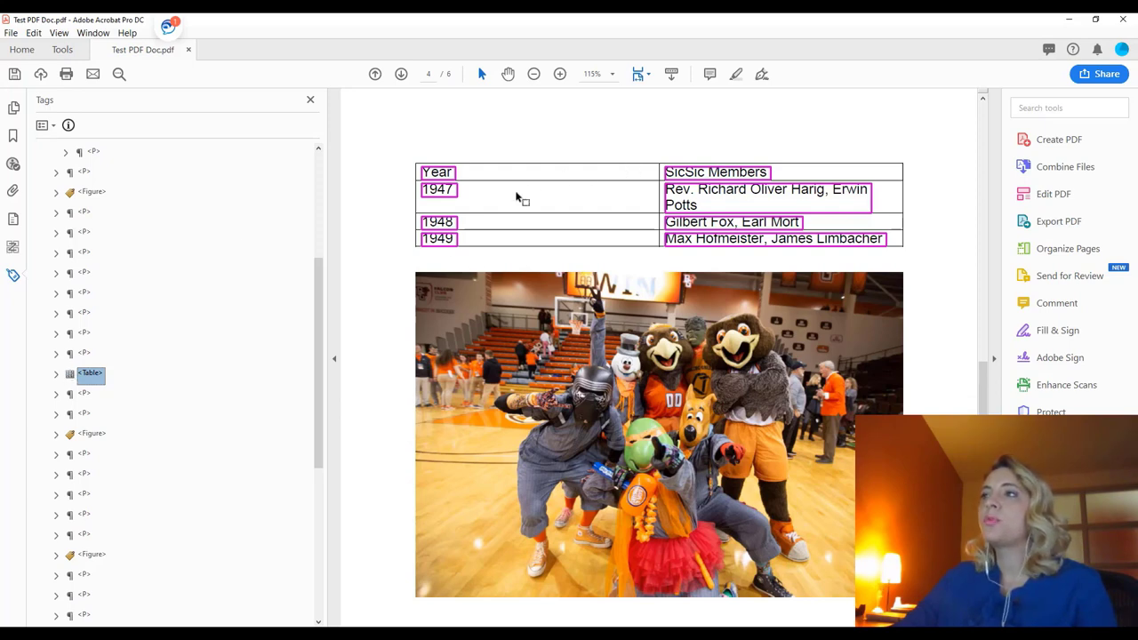
right_click(72, 378)
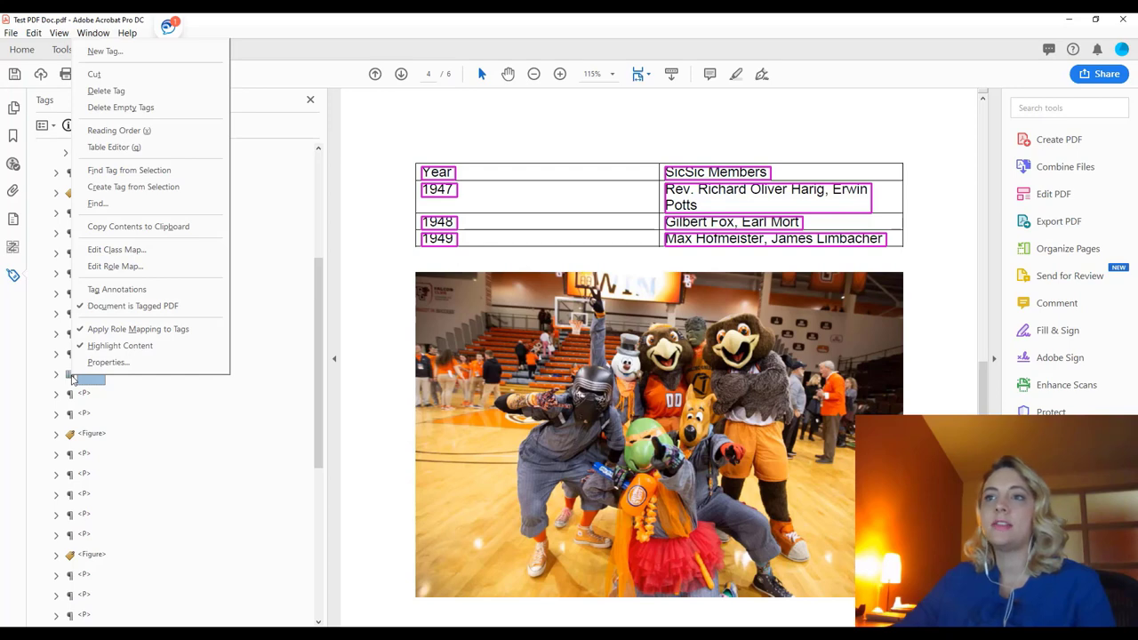
click(184, 147)
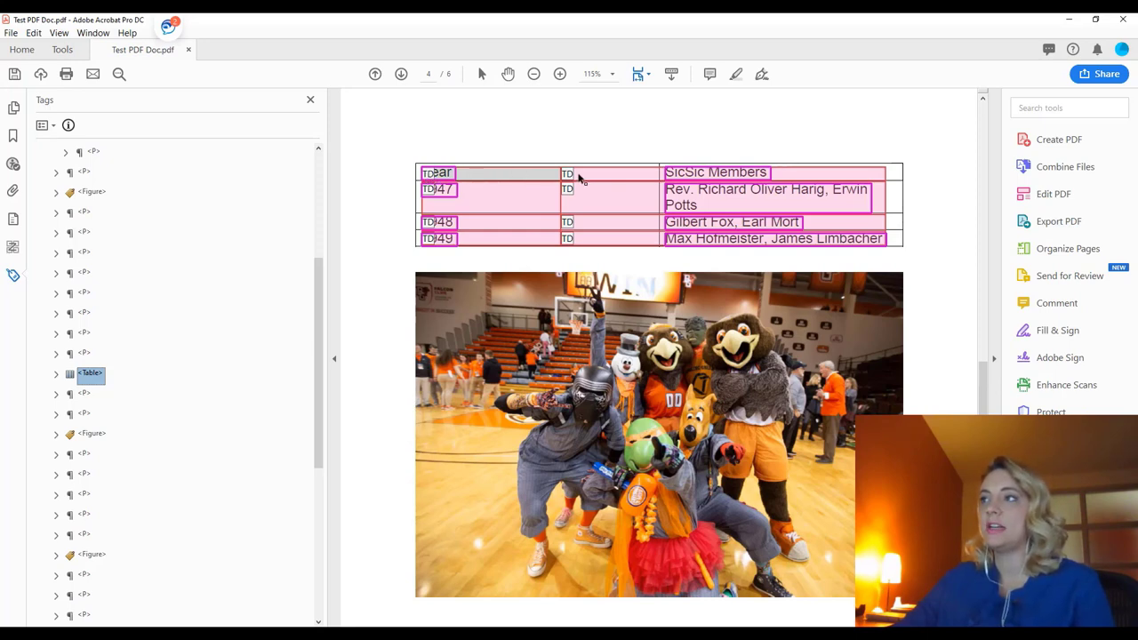
- Change the table's "Year" cell to a header cell with Column scope
right_click(428, 178)
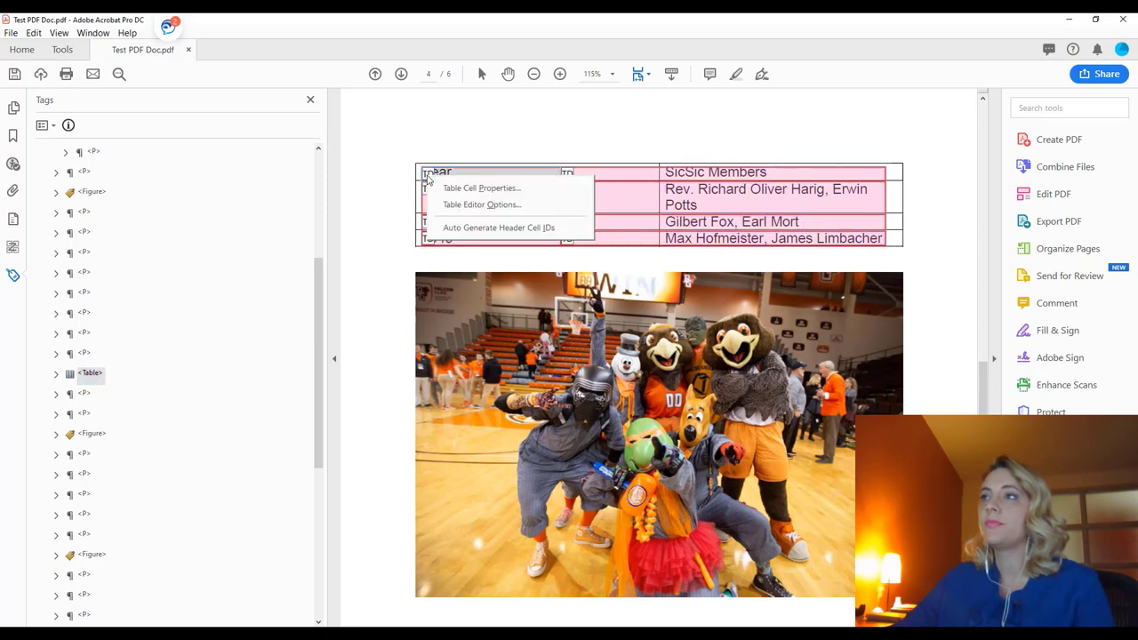
click(450, 190)
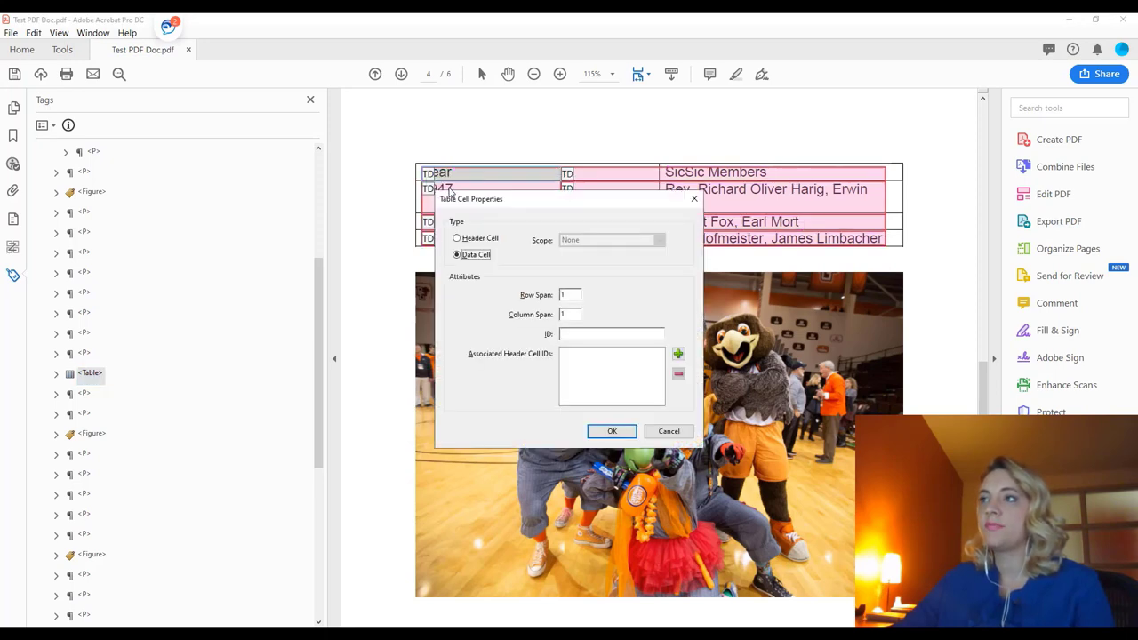
click(457, 239)
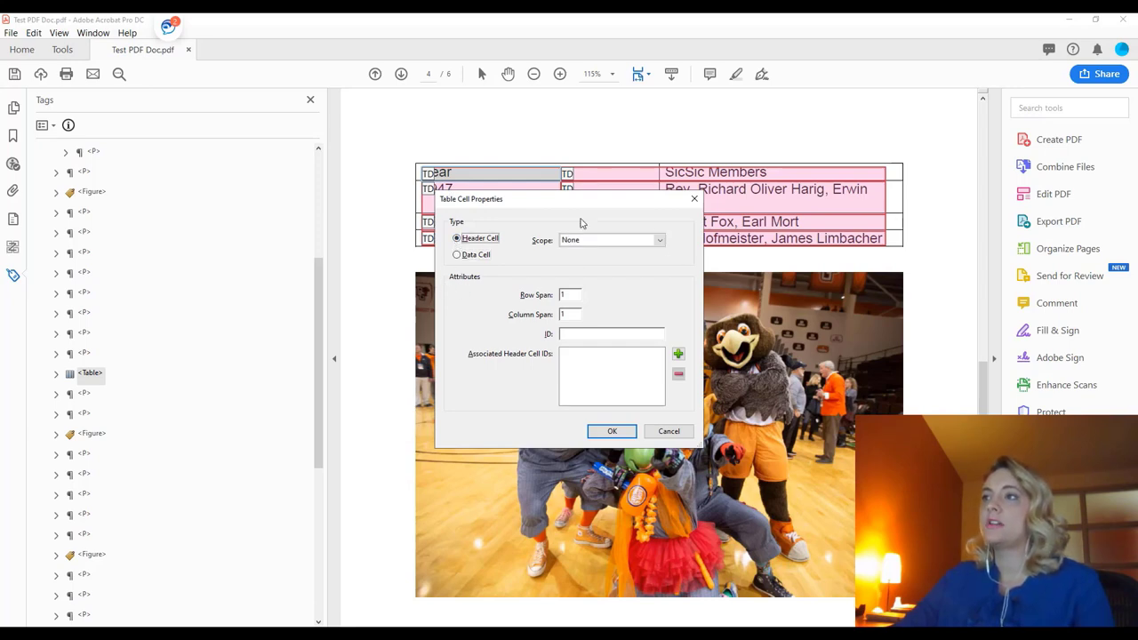
drag(503, 203, 613, 206)
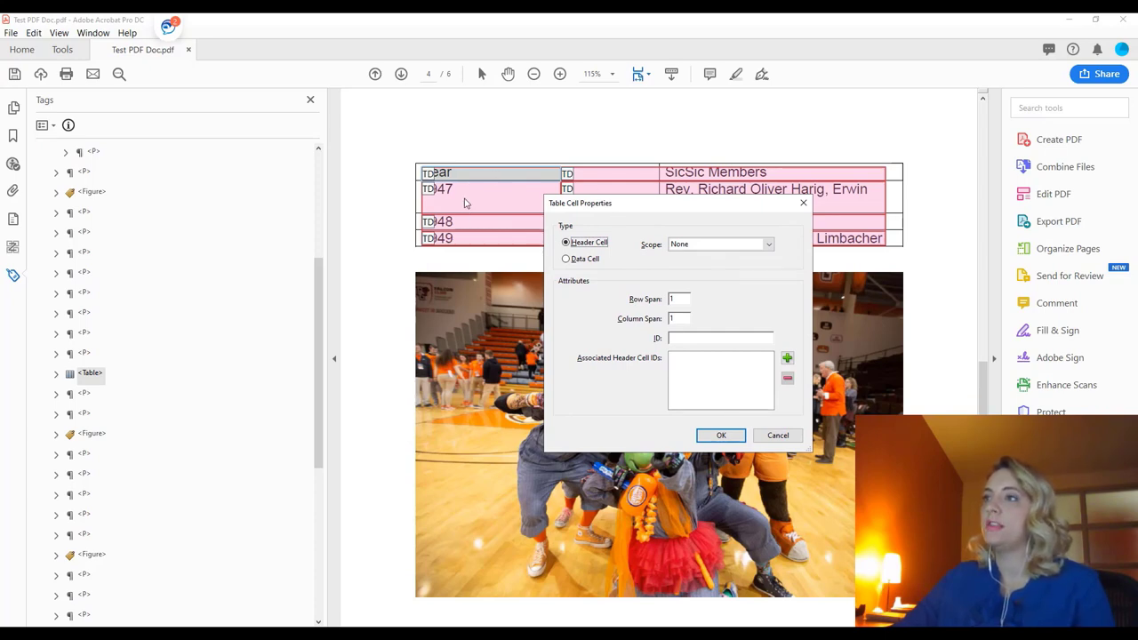
click(767, 245)
click(745, 268)
click(721, 435)
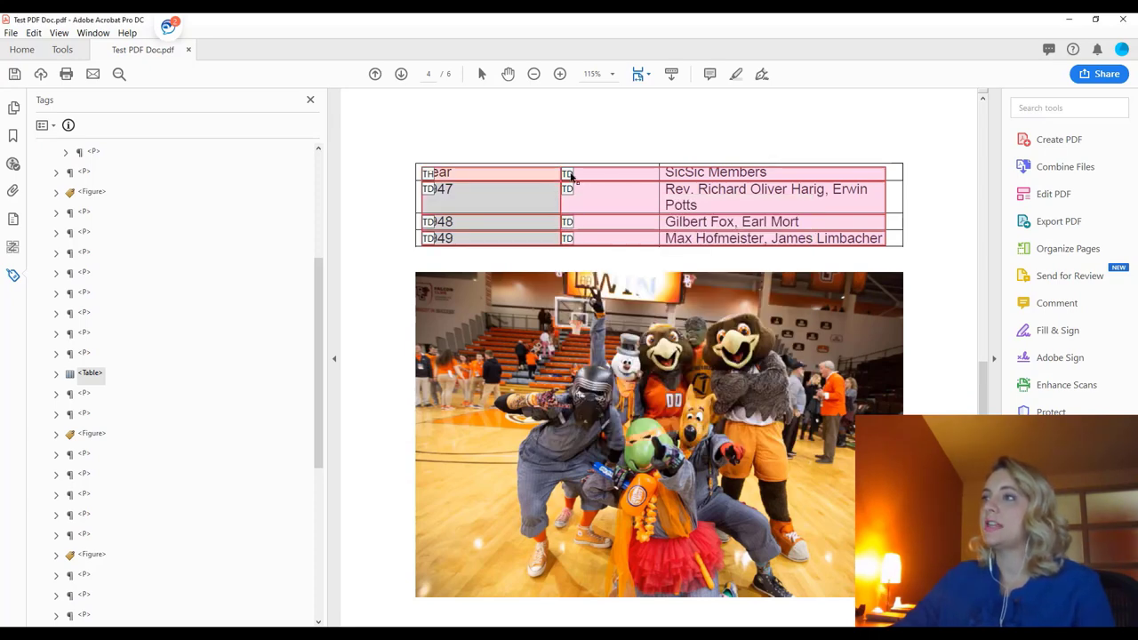
- Change the "SicSic Members" cell to a header cell with Column scope
right_click(570, 175)
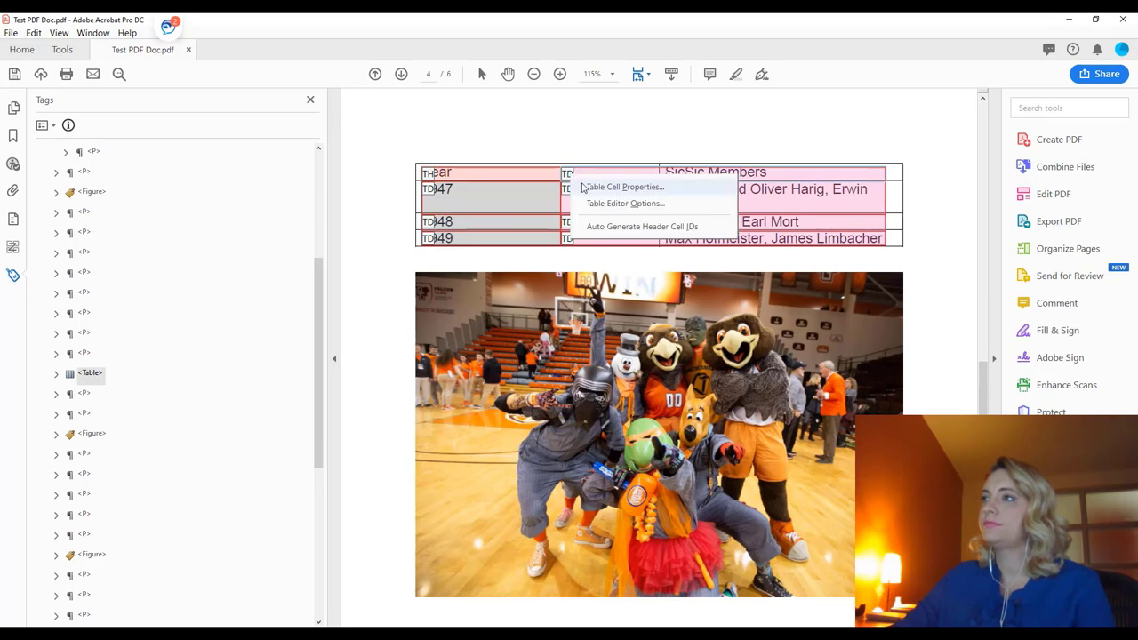
click(583, 186)
click(457, 238)
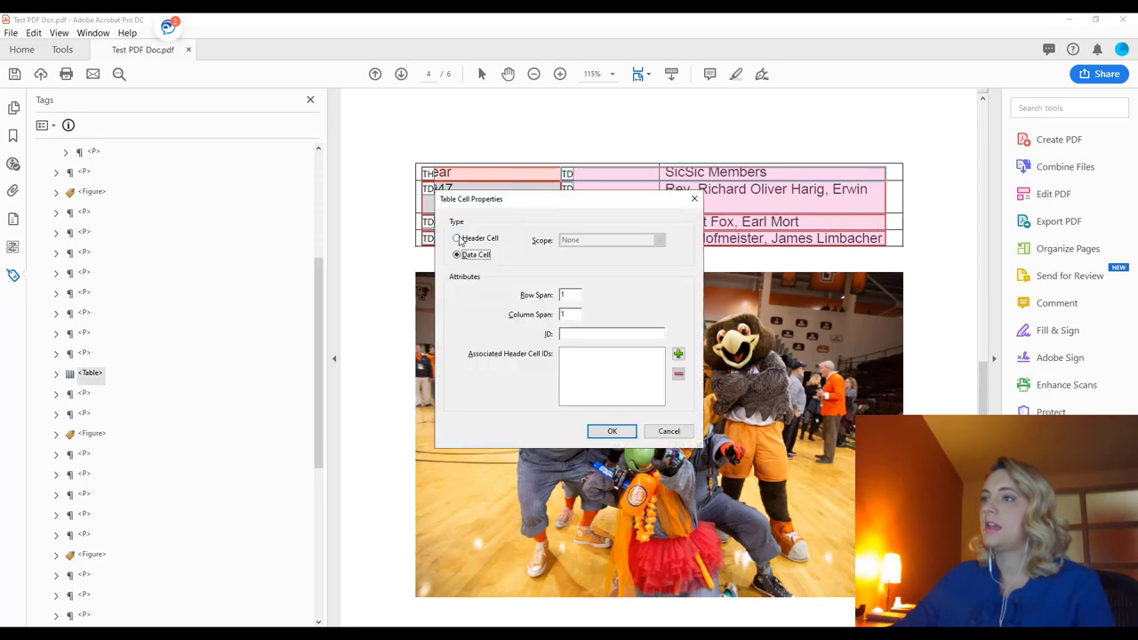
drag(572, 199, 397, 146)
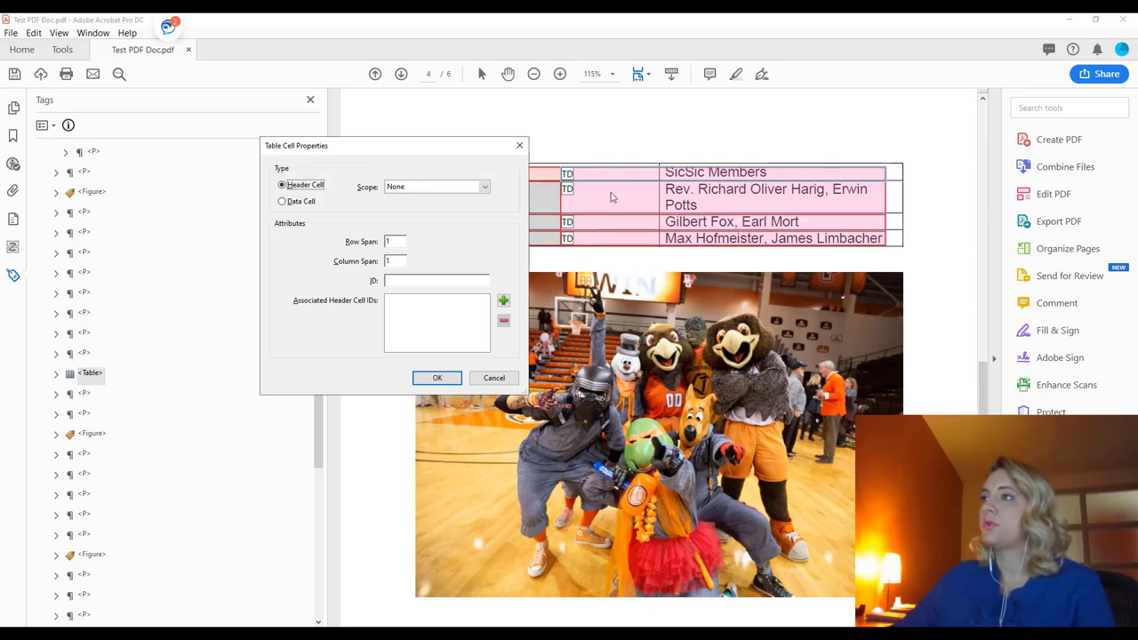
click(484, 187)
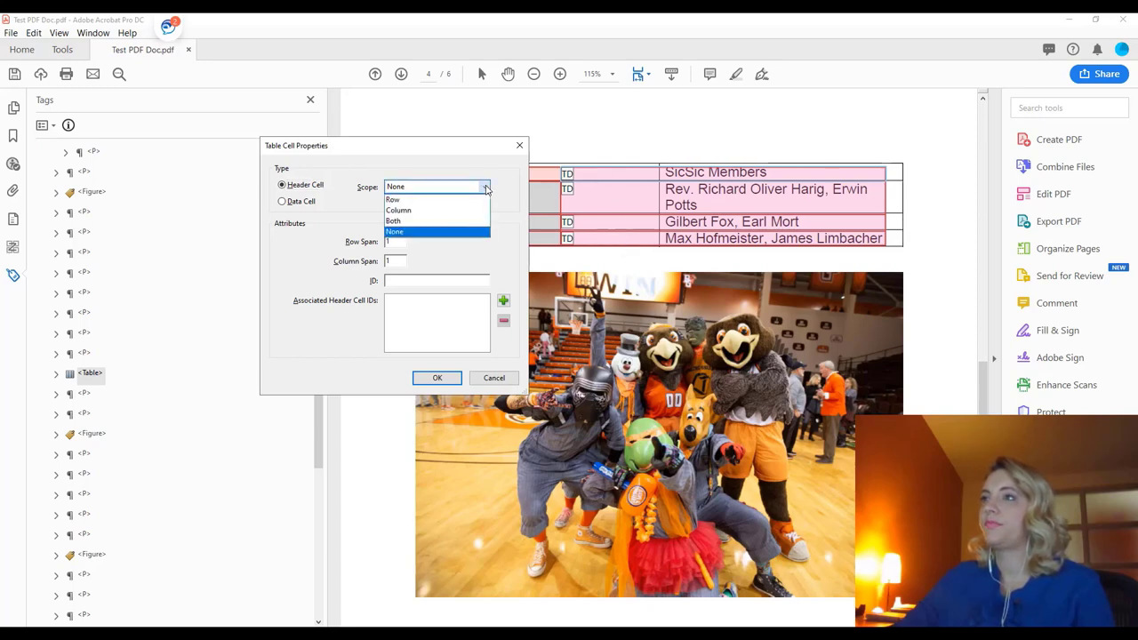
click(460, 211)
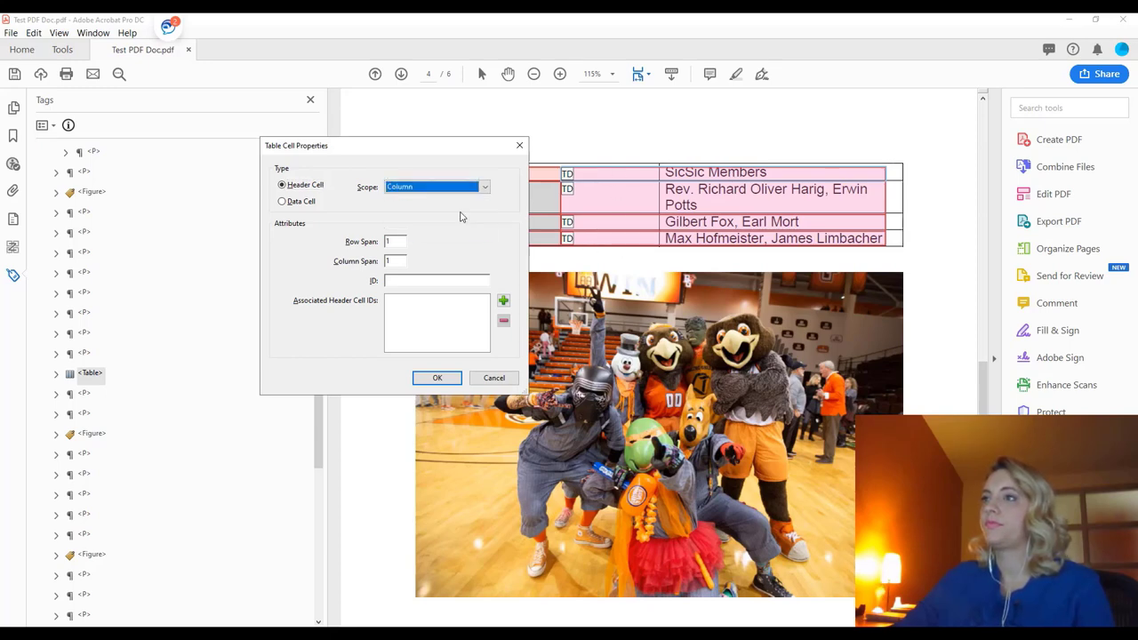
click(437, 378)
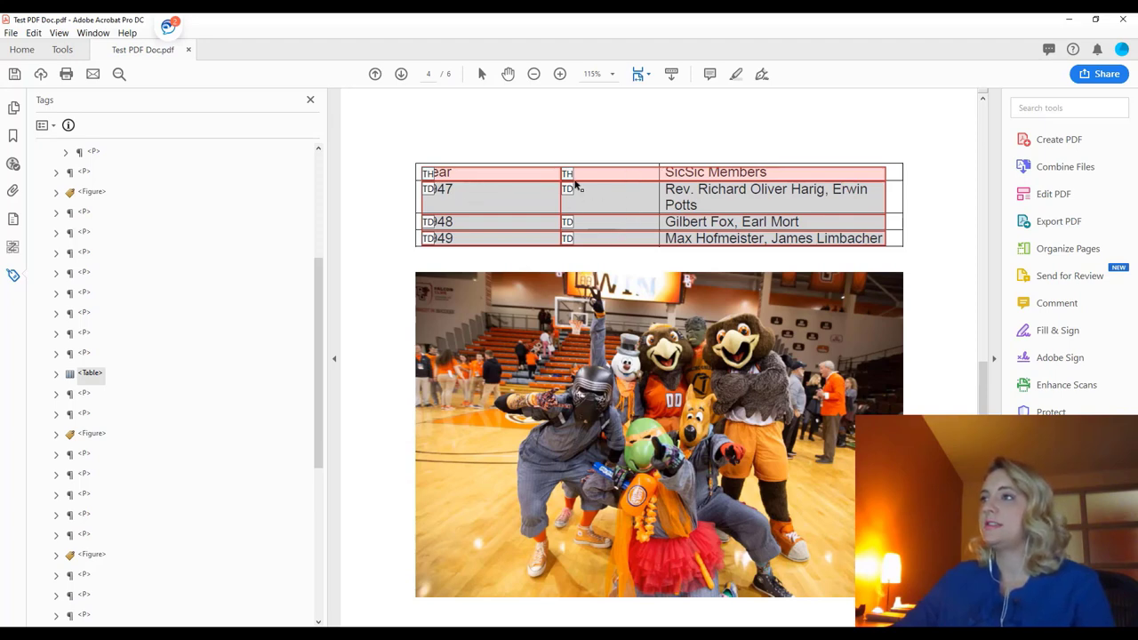
- Change the table's "1947" cell to a header cell with Row scope
right_click(430, 192)
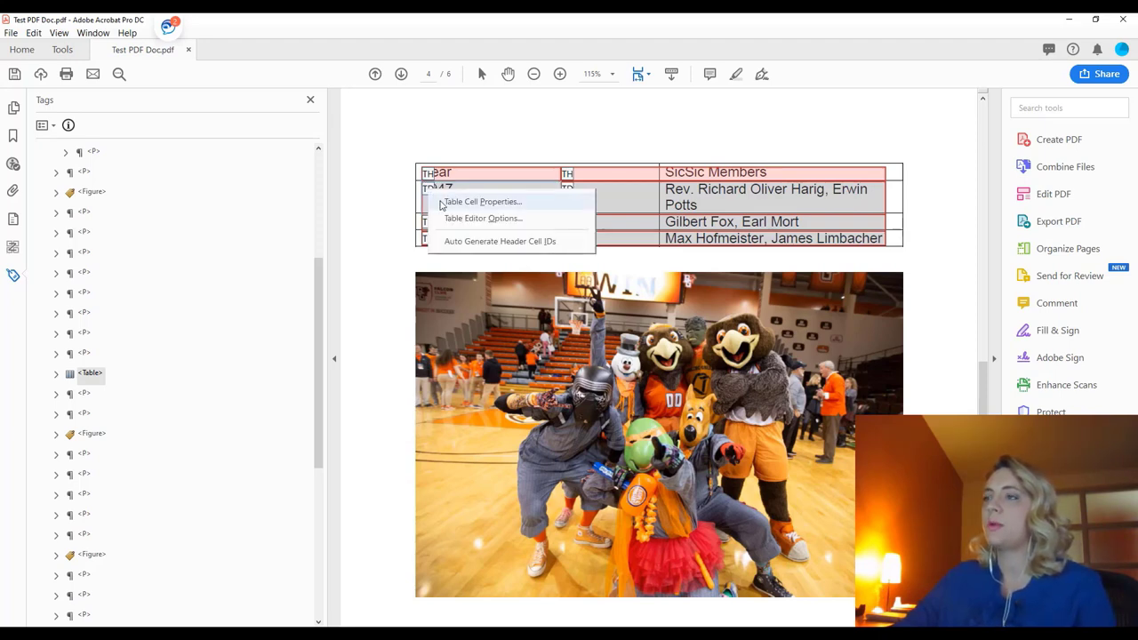
click(442, 206)
click(457, 238)
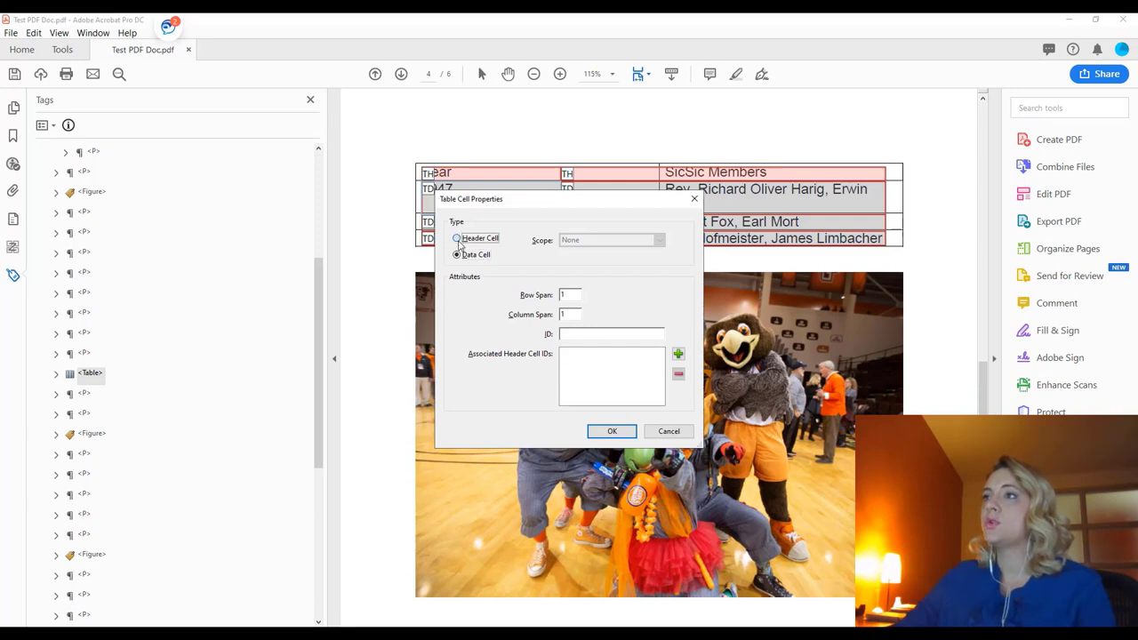
drag(540, 201, 234, 153)
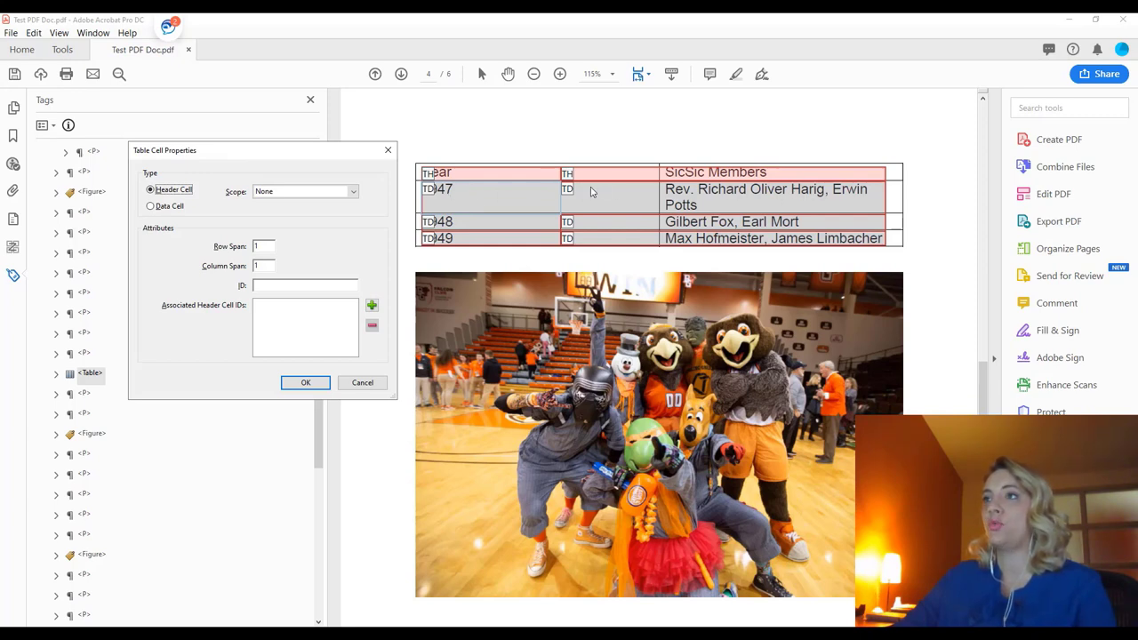
click(347, 191)
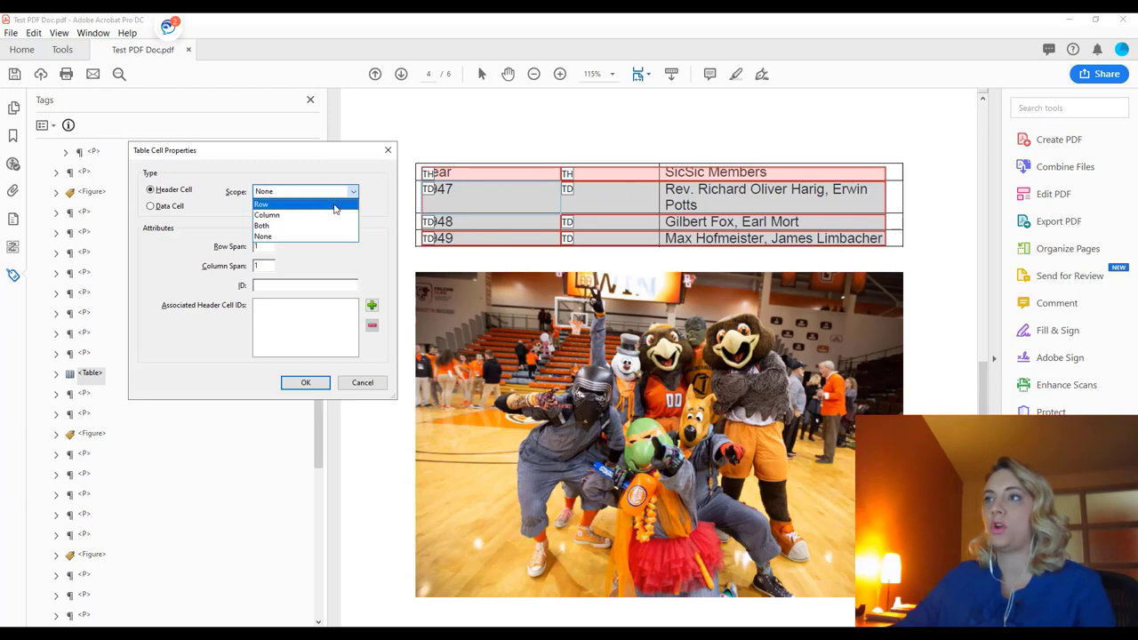
click(337, 202)
click(313, 383)
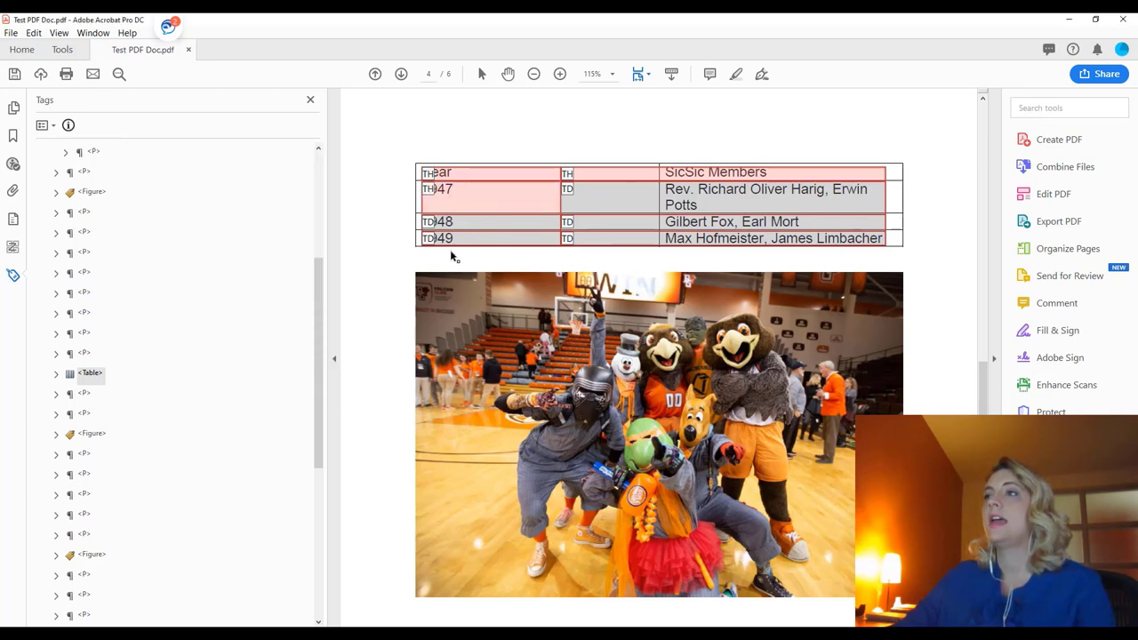
- Change the table's "1948" cell to a header cell with Row scope
right_click(434, 225)
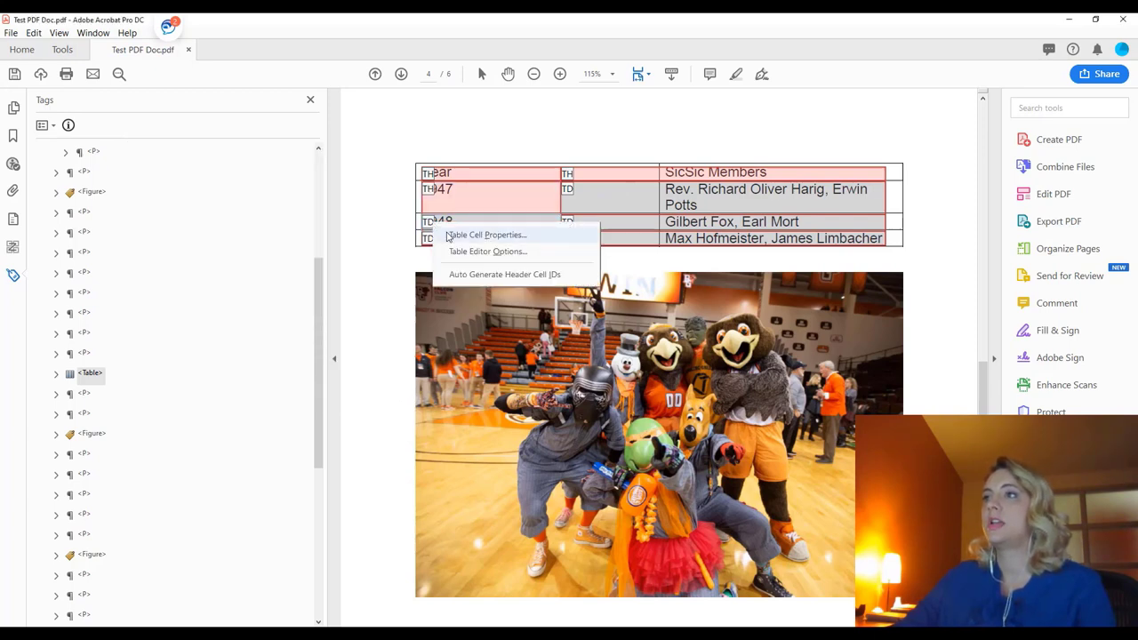
click(449, 236)
click(457, 238)
click(587, 240)
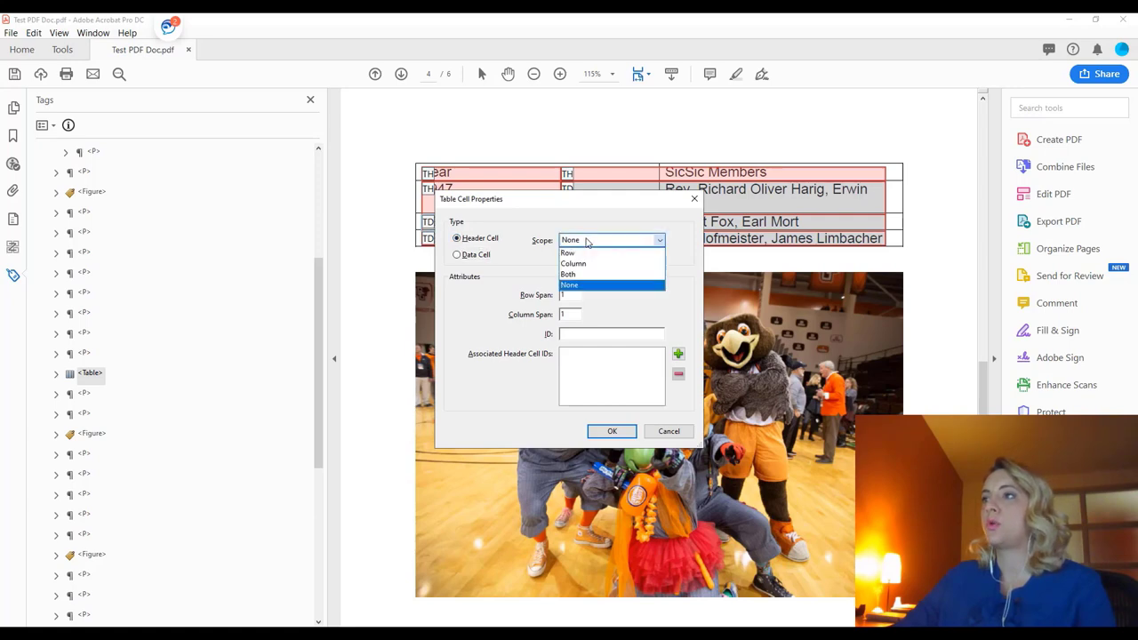
click(584, 256)
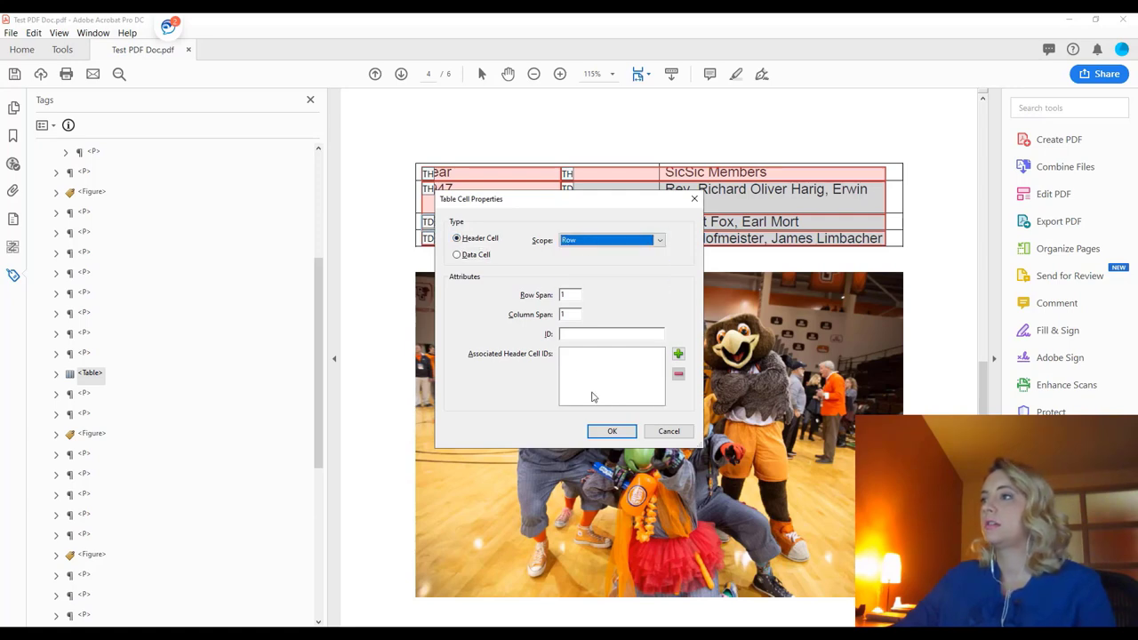
click(613, 433)
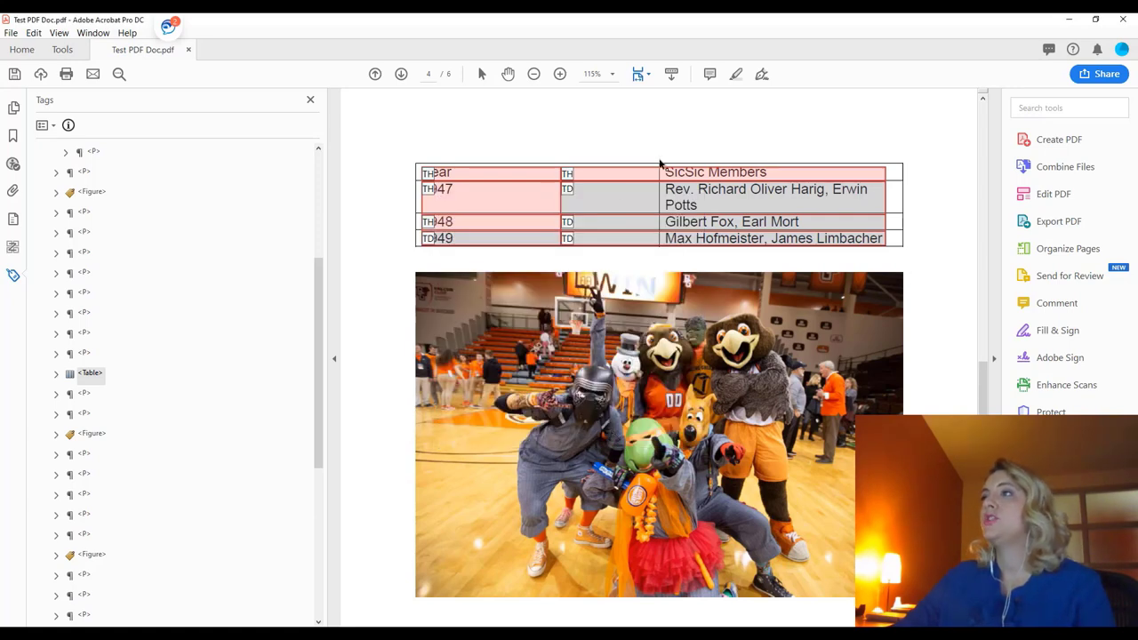
- Change the table's "1949" cell to a header cell with Row scope
right_click(426, 242)
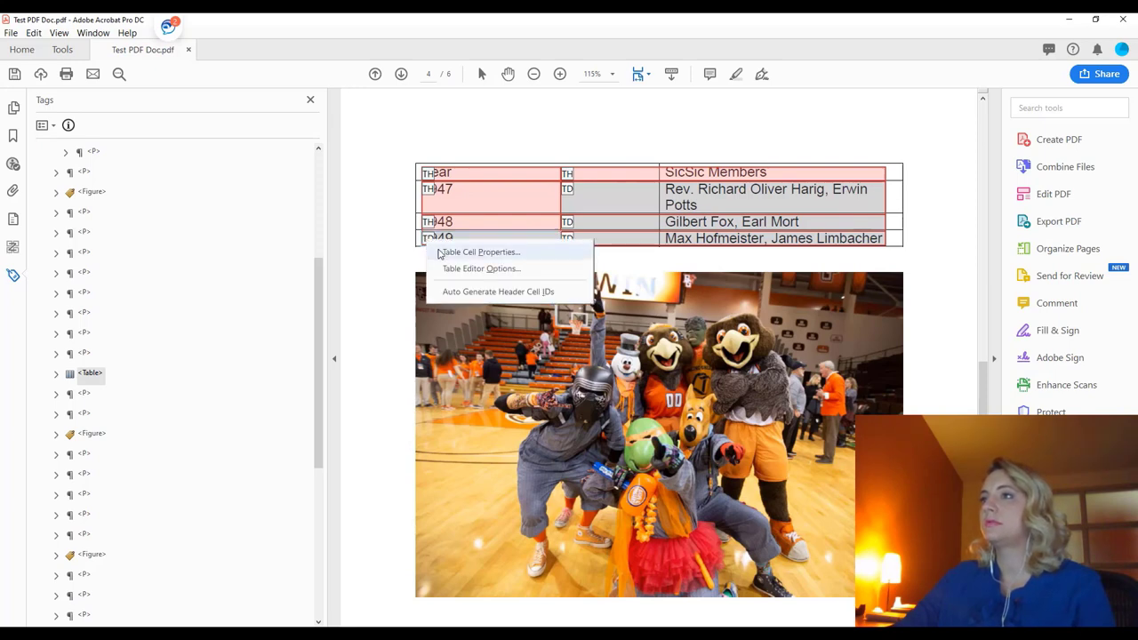
click(442, 252)
click(458, 239)
click(626, 240)
click(610, 265)
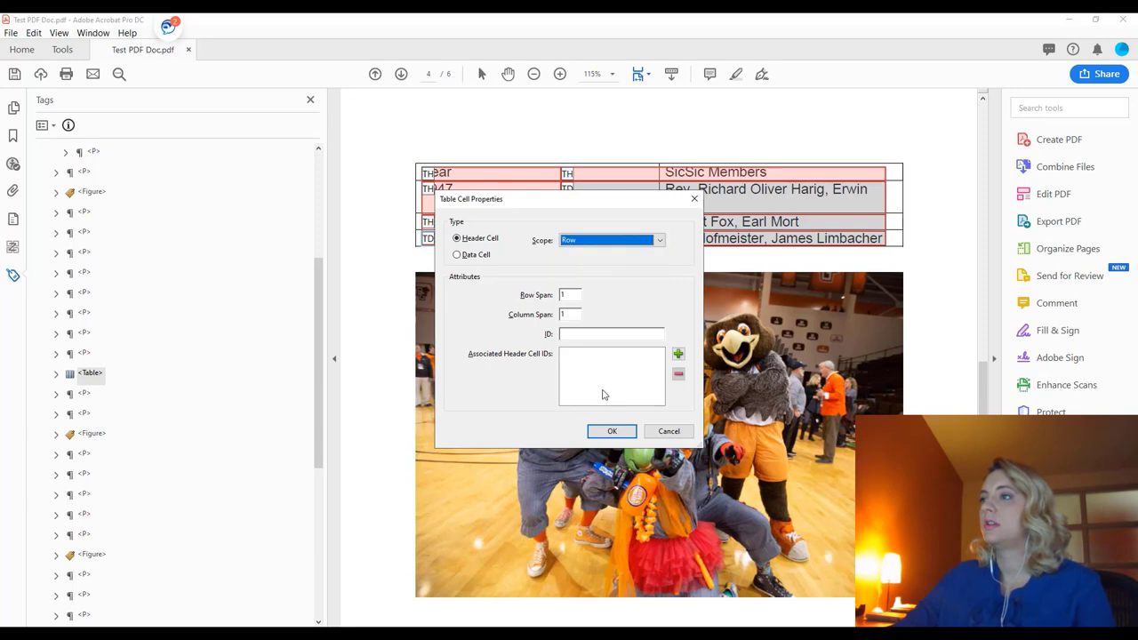
click(612, 431)
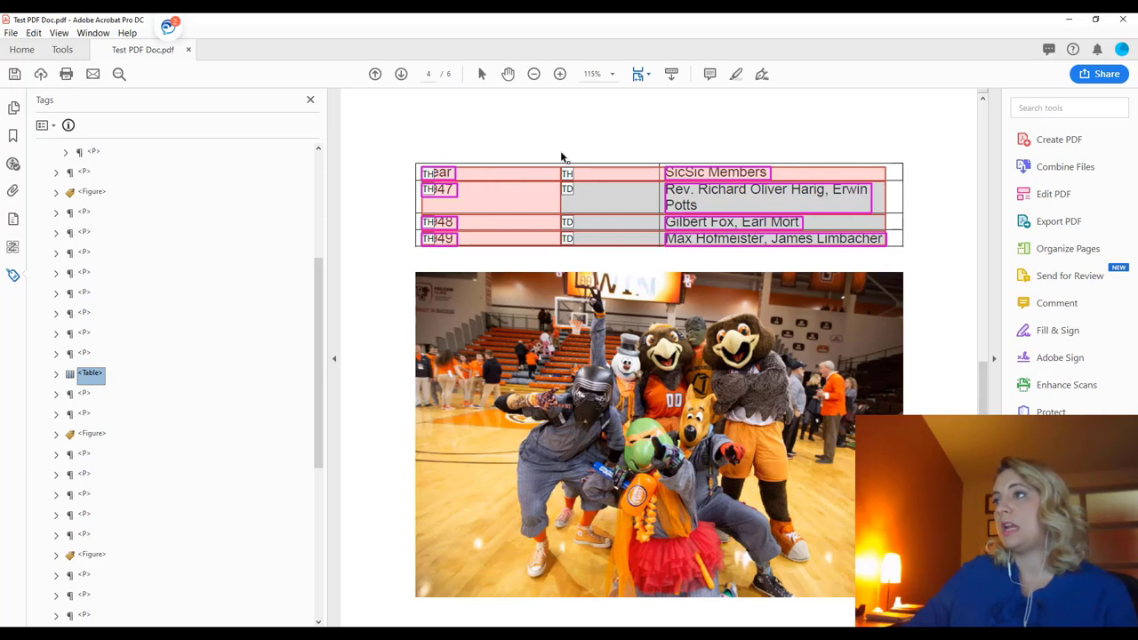
- Delete the empty paragraph tag that directly follows the SicSic Members Table tag
click(85, 354)
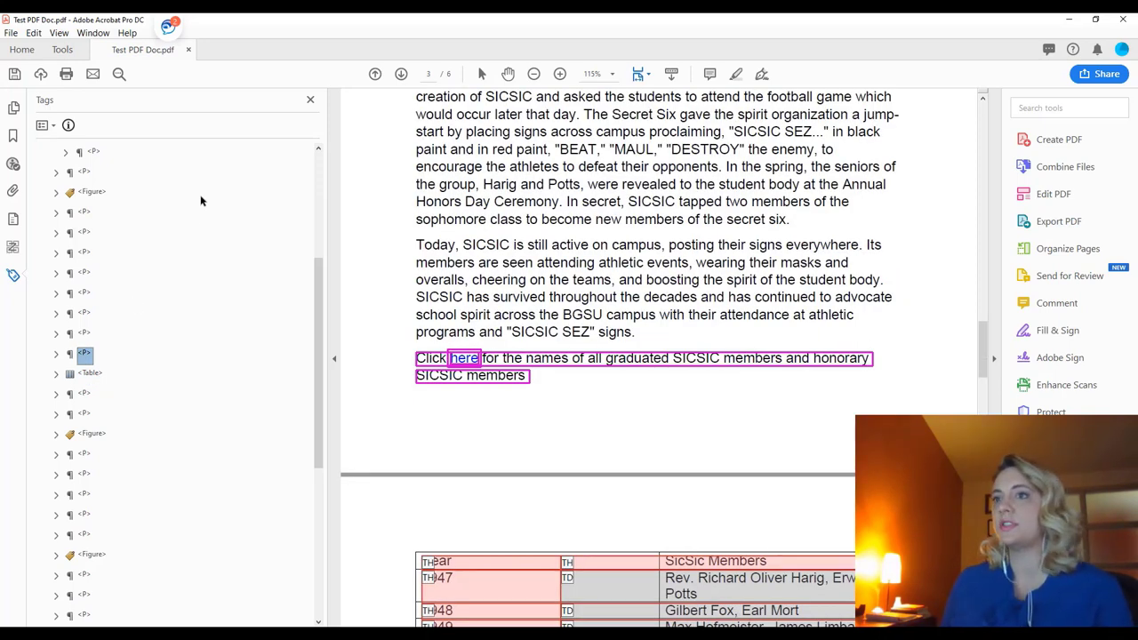
key(Down)
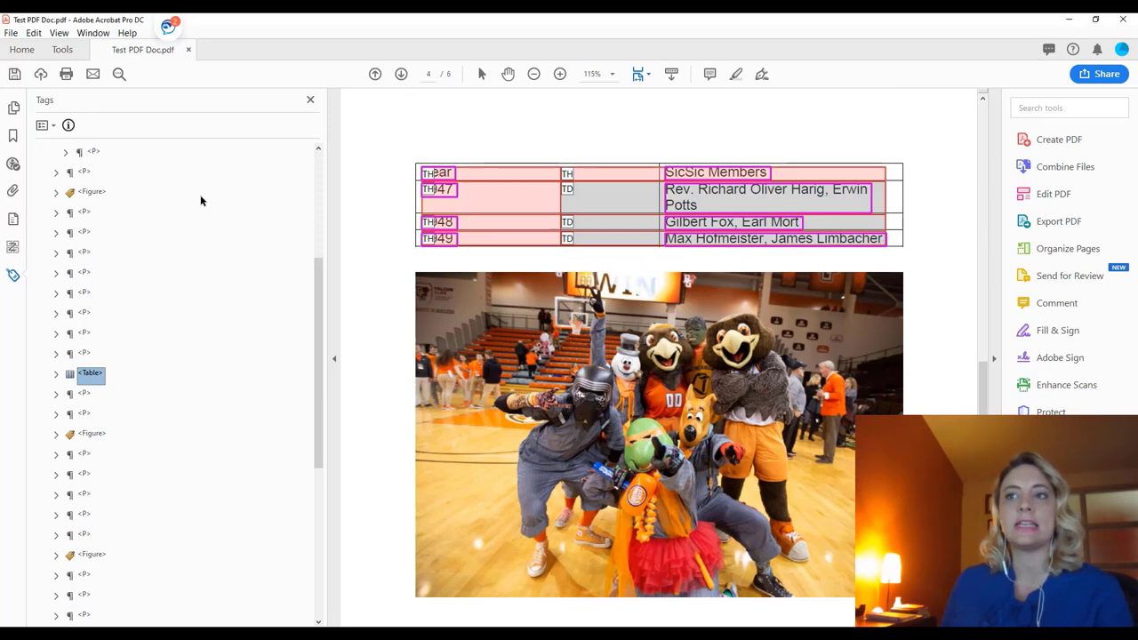
key(Down)
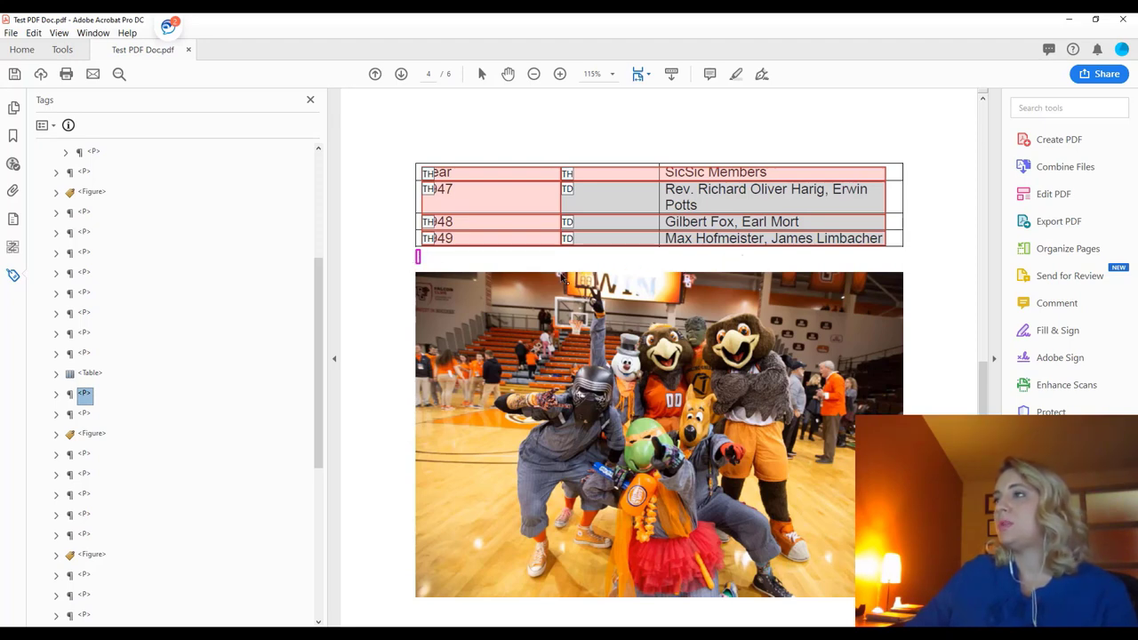
right_click(74, 396)
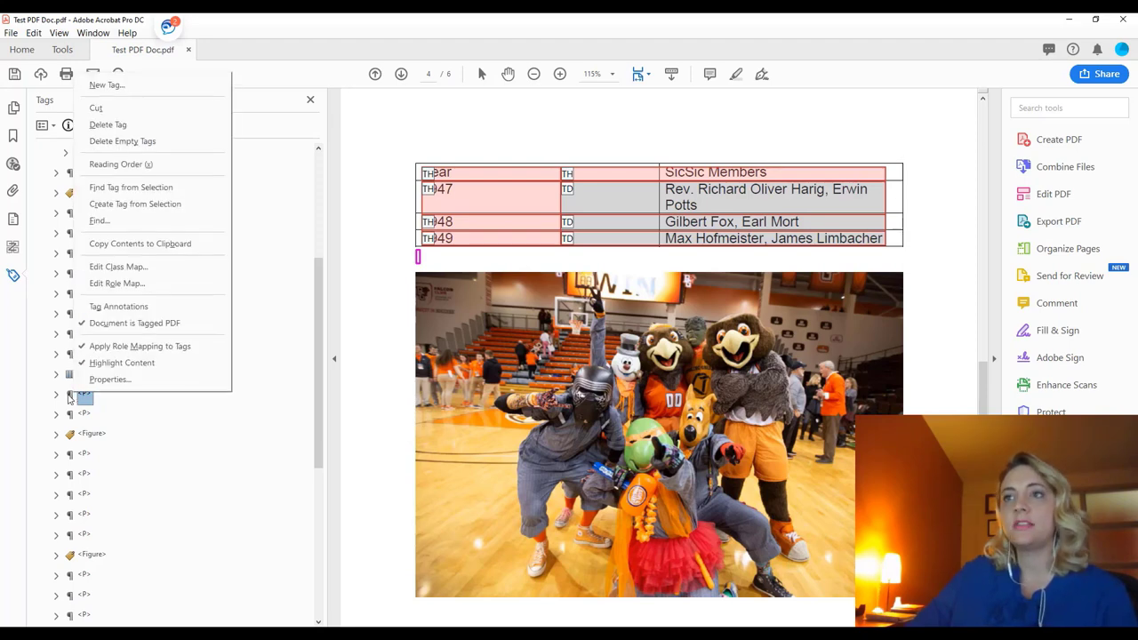
click(125, 125)
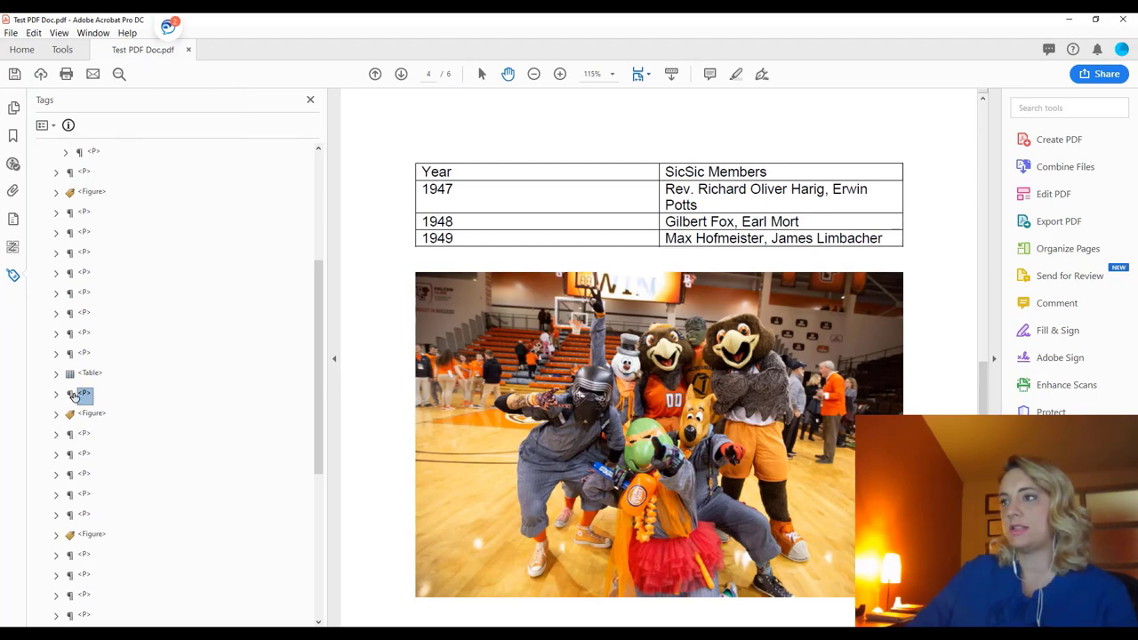
- Delete the empty paragraph tags below the mascot photo and above the "BGSU Recreation and Wellness" heading
key(Down)
key(Down)
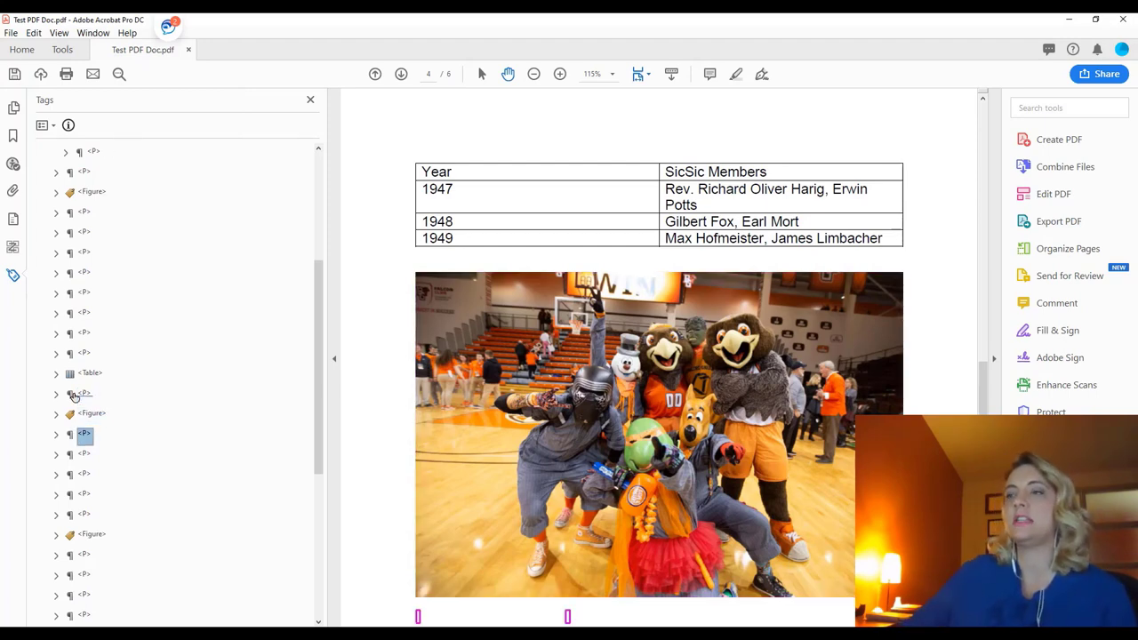
scroll(605, 382, down, 2)
scroll(604, 382, down, 2)
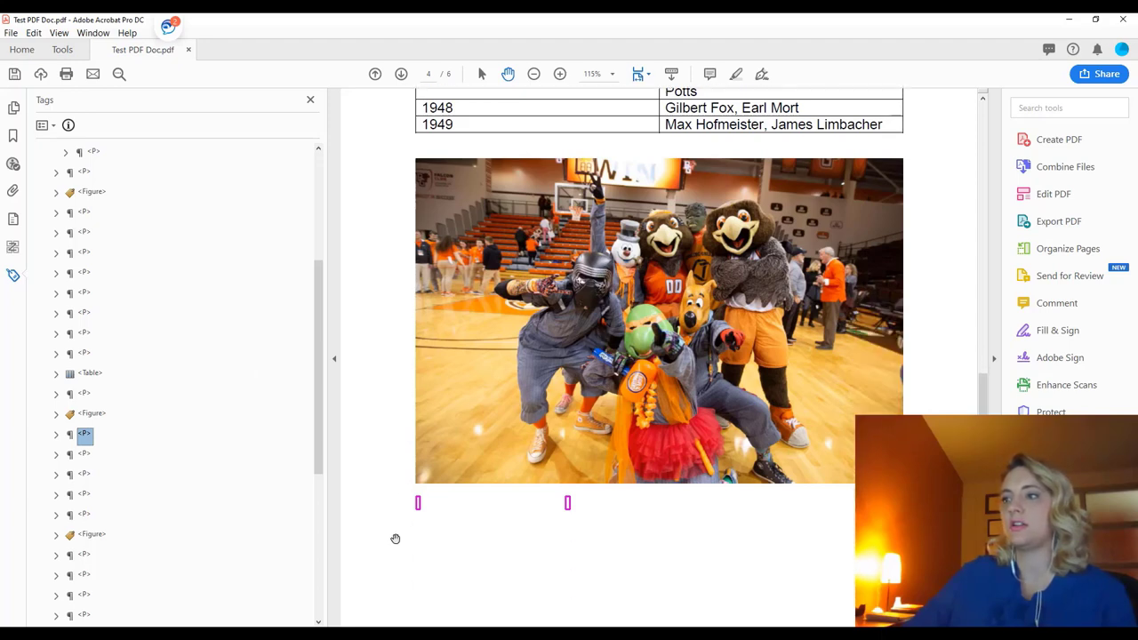
right_click(65, 436)
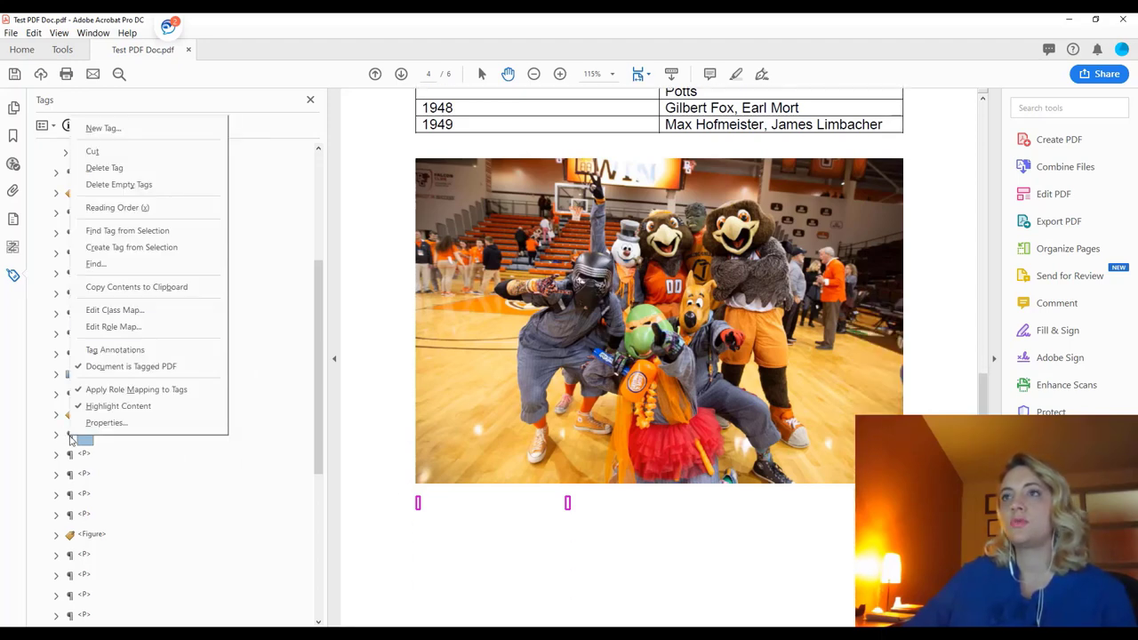
click(169, 169)
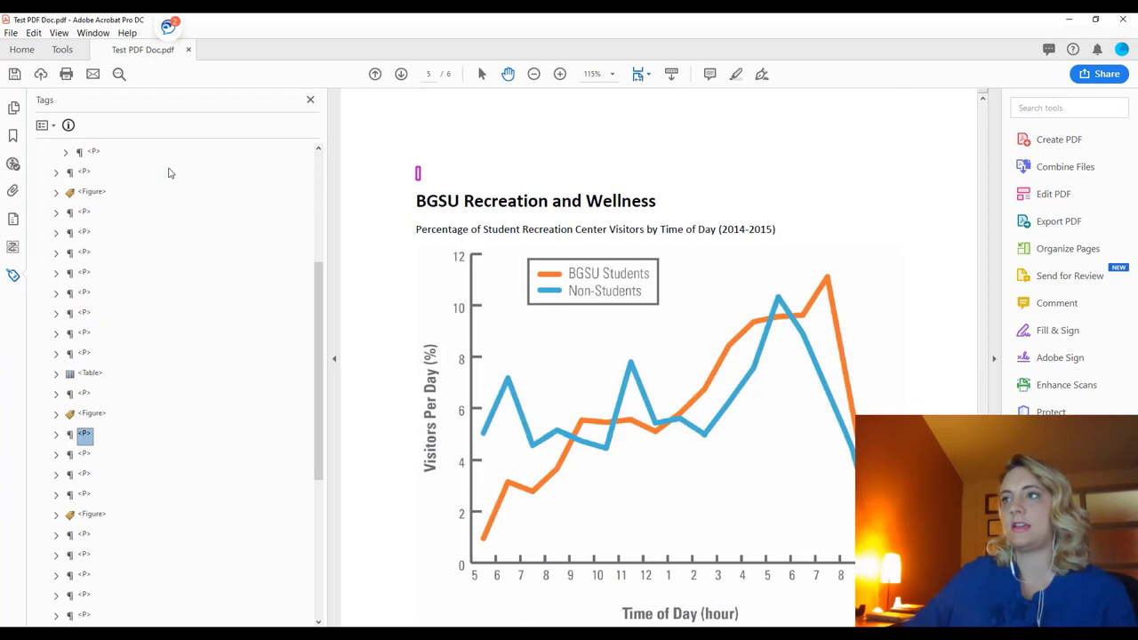
right_click(71, 434)
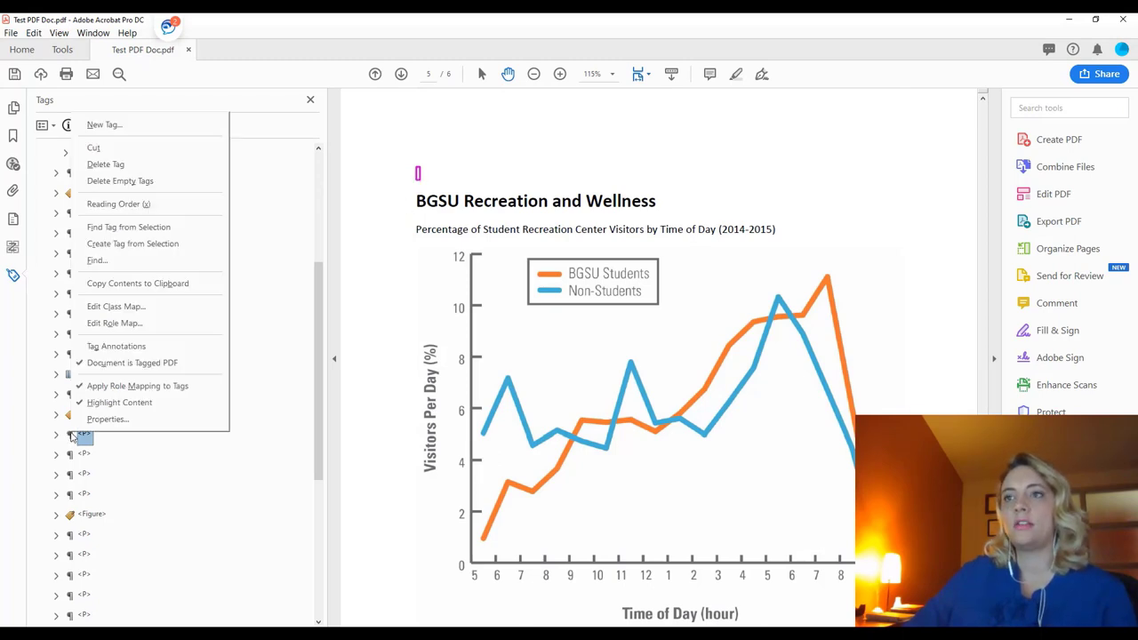
click(119, 166)
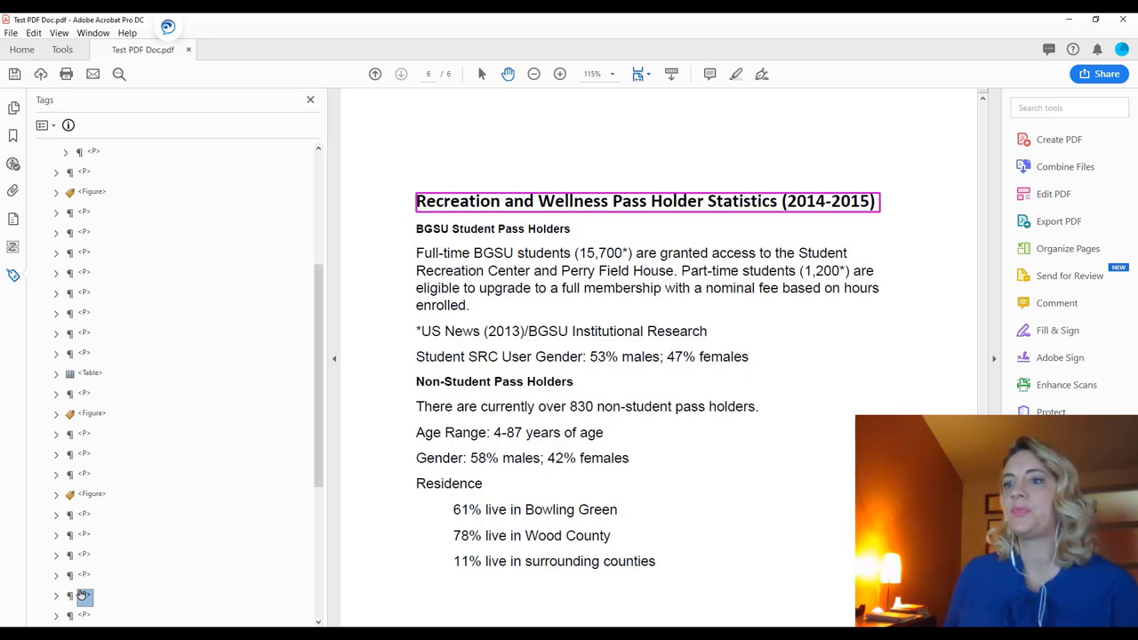
- Step through the page 6 paragraph tags from "BGSU Student Pass Holders" to the residence lines to examine what each tag marks
key(Down)
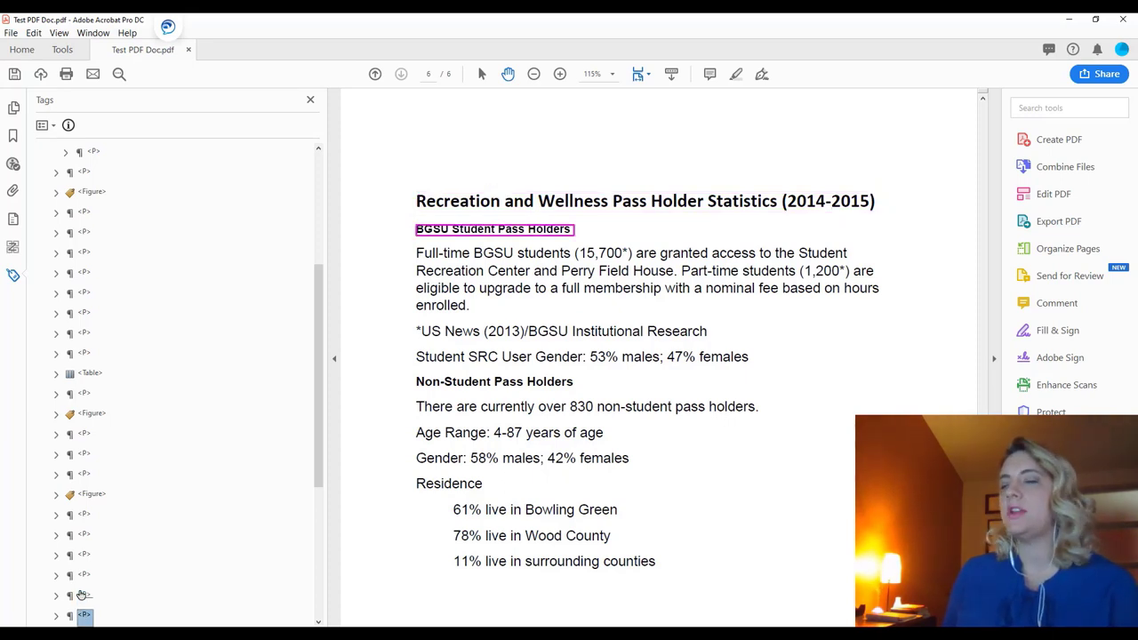
key(Down)
key(Down)
key(Down)
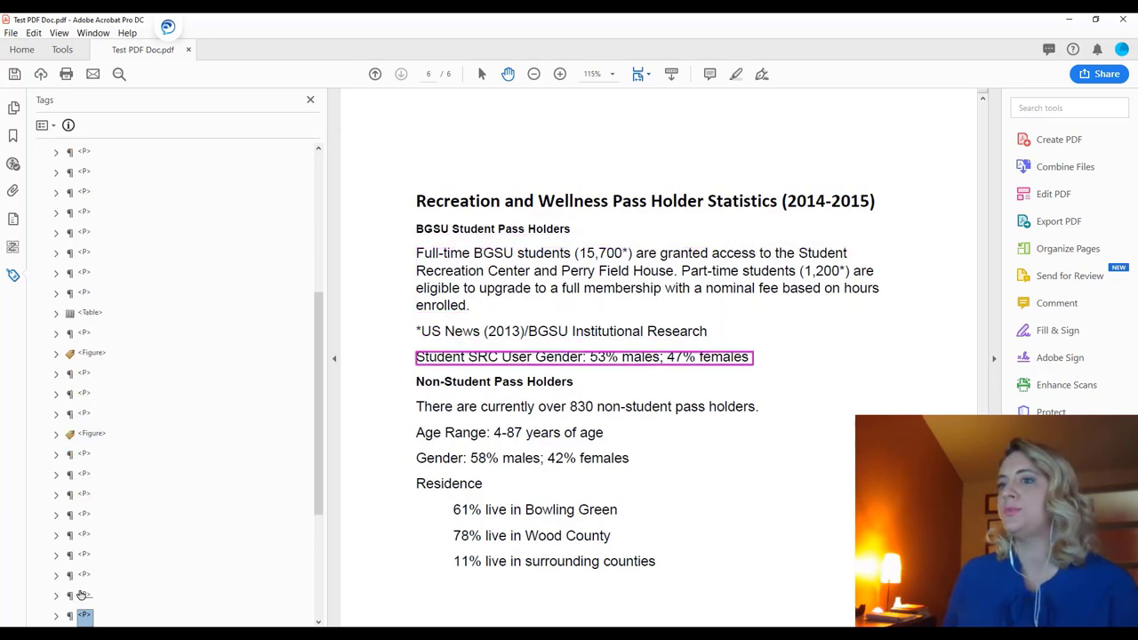
key(Down)
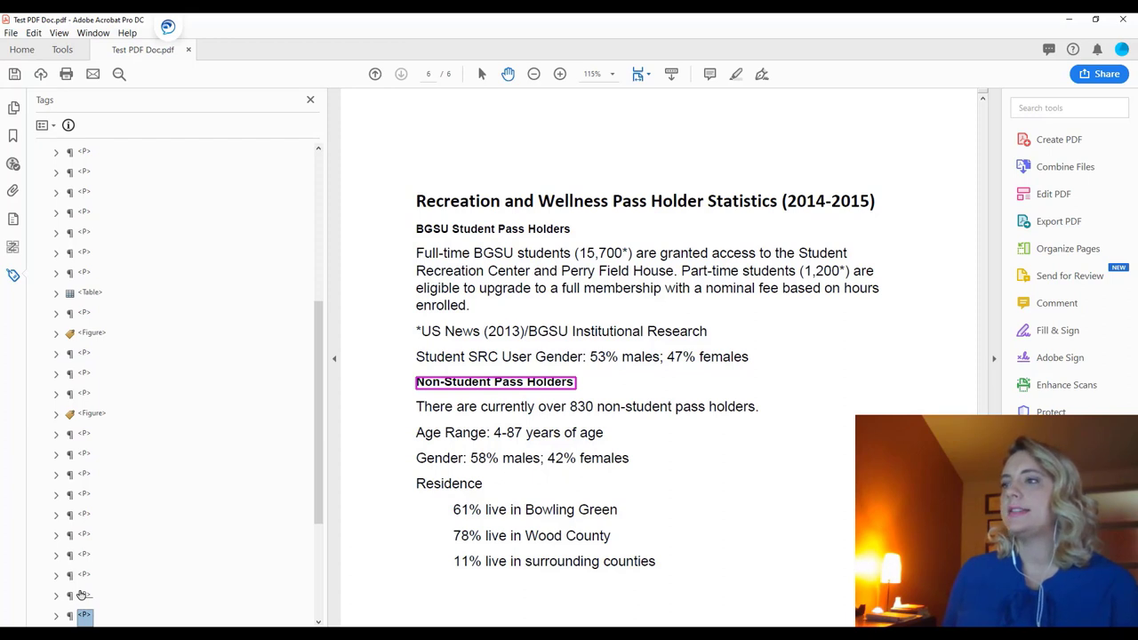
key(Down)
key(Down)
key(Down)
key(Down)
key(Down)
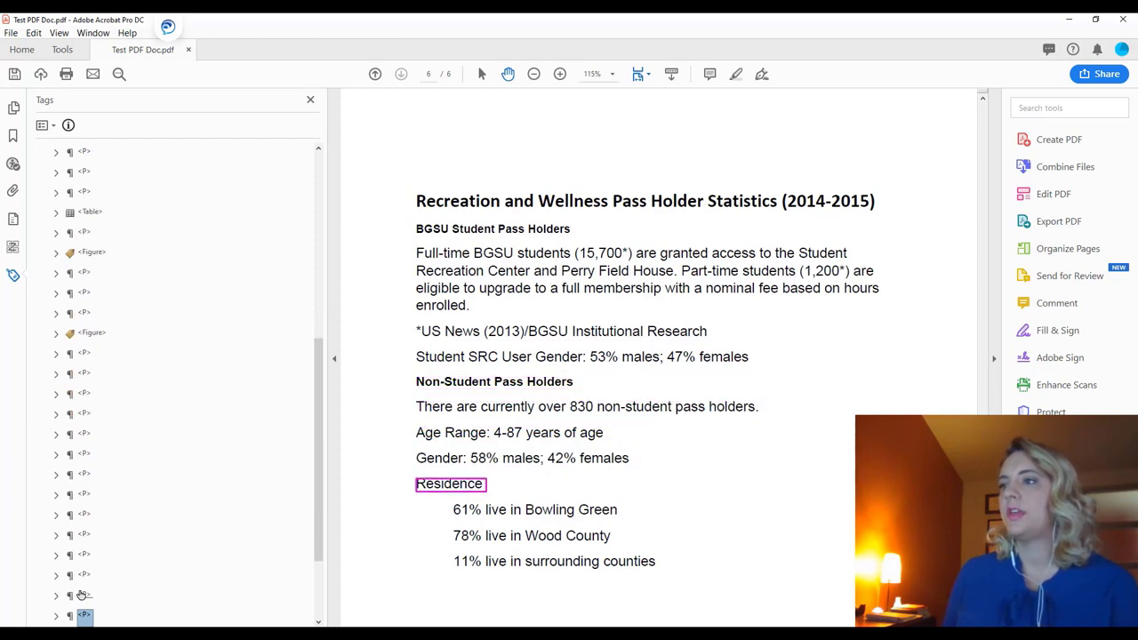
key(Down)
key(Down)
key(Up)
key(Up)
key(Up)
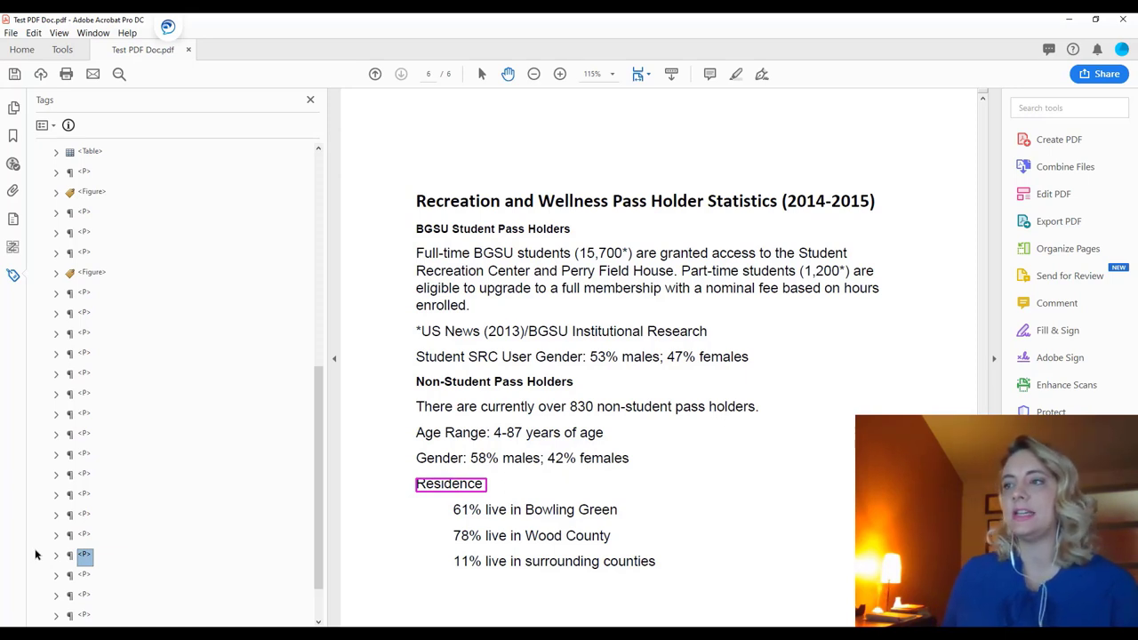
- Compare the tags of "Residence" and the indented lines beneath it to examine how this list is tagged
key(Down)
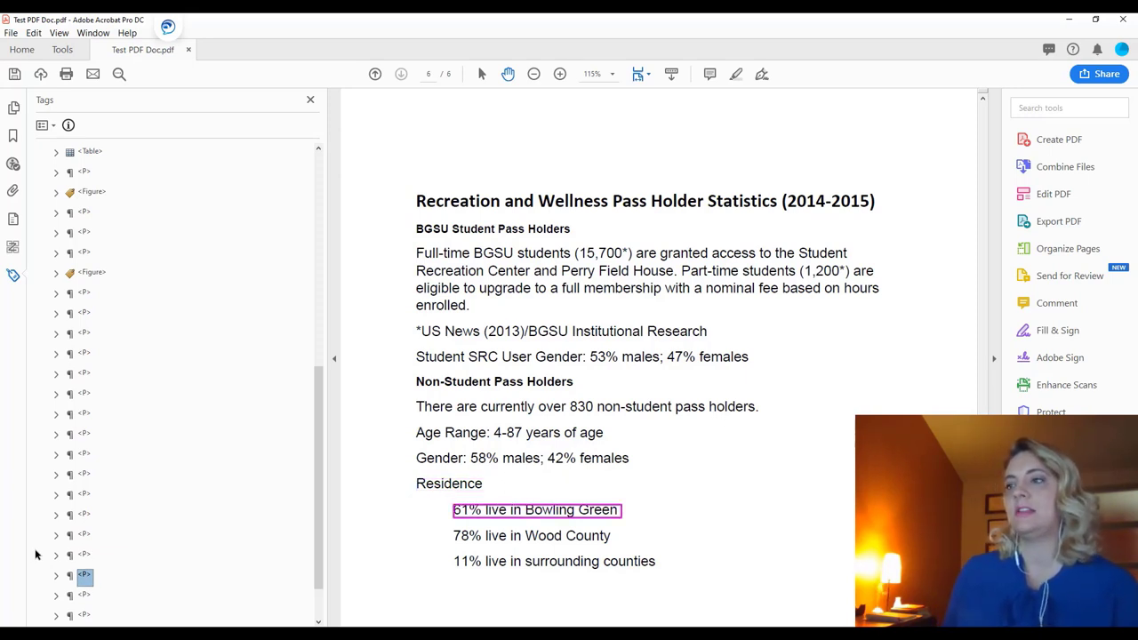
key(Down)
key(Down)
key(Up)
key(Up)
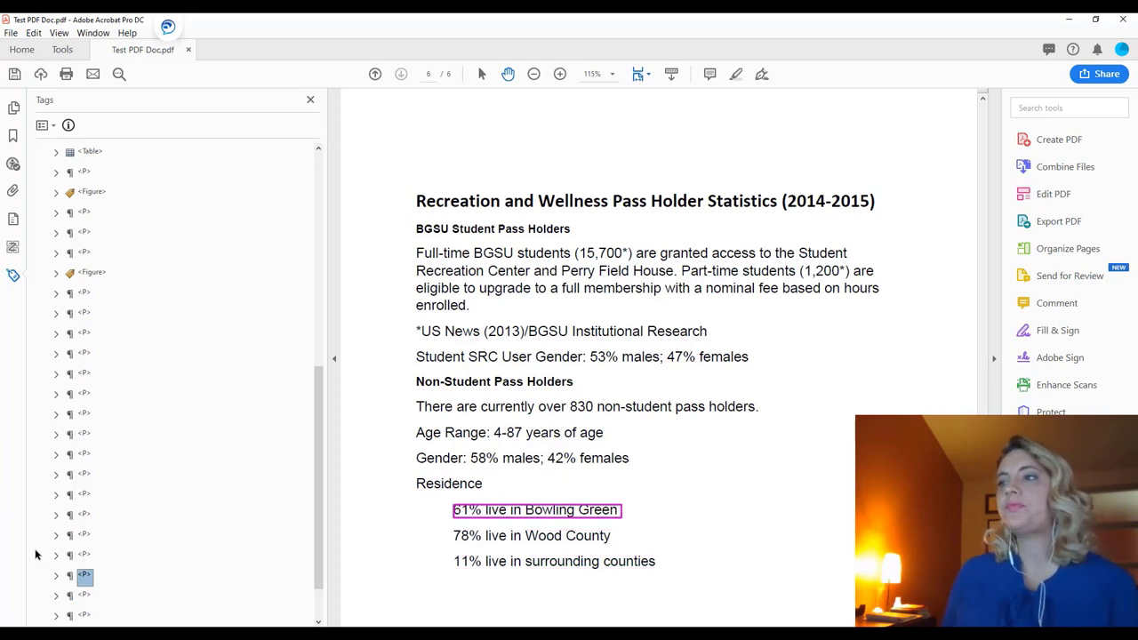
key(Up)
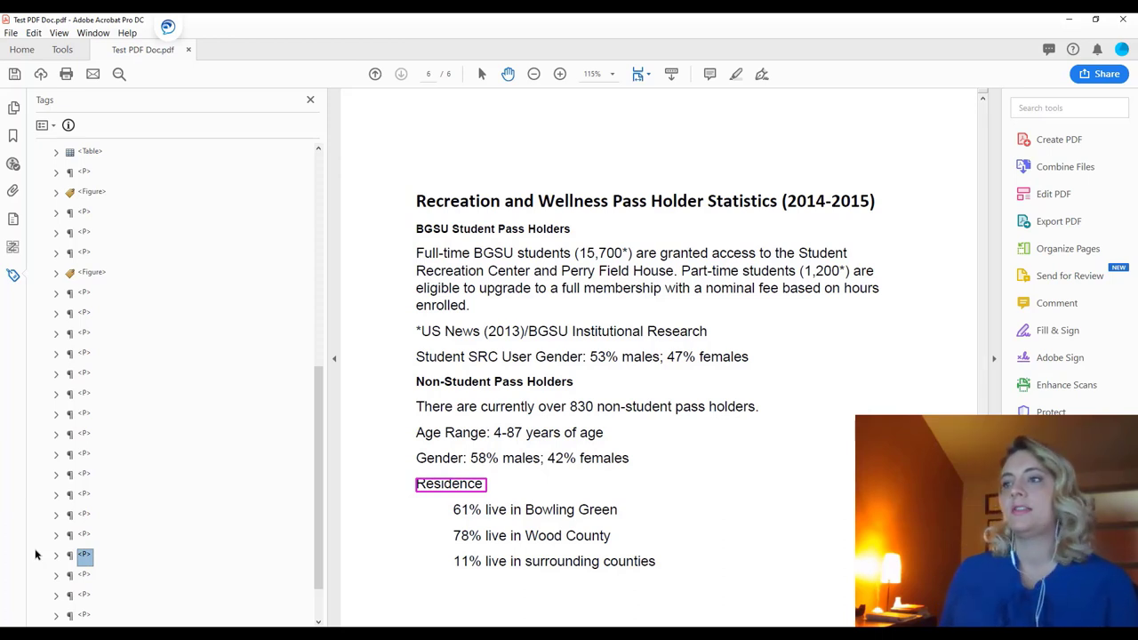
key(Down)
key(Up)
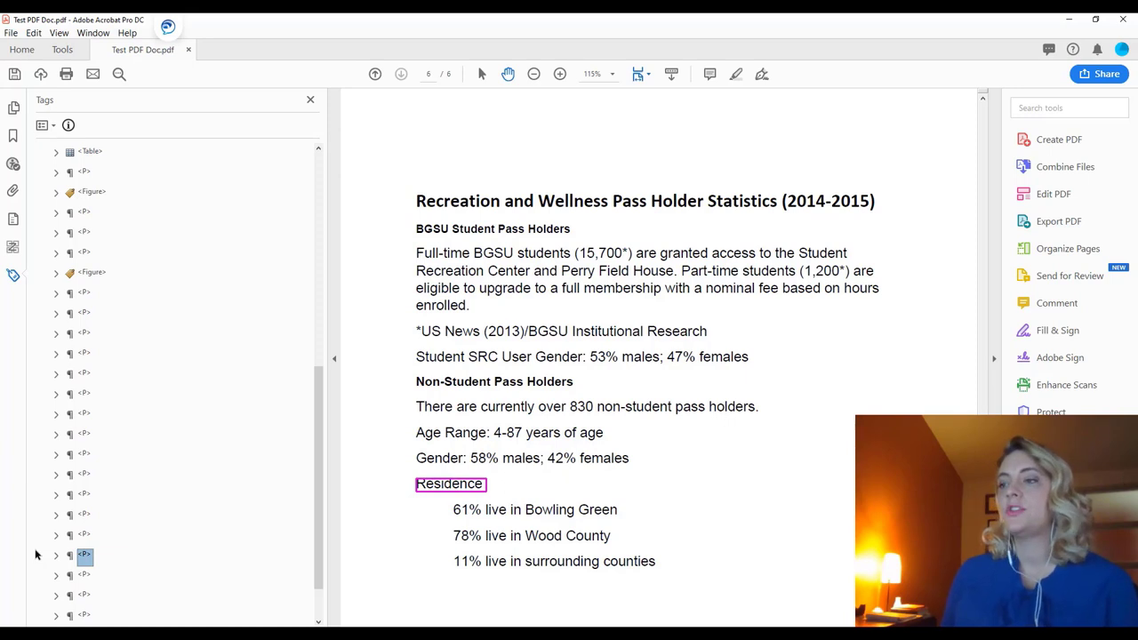
key(Down)
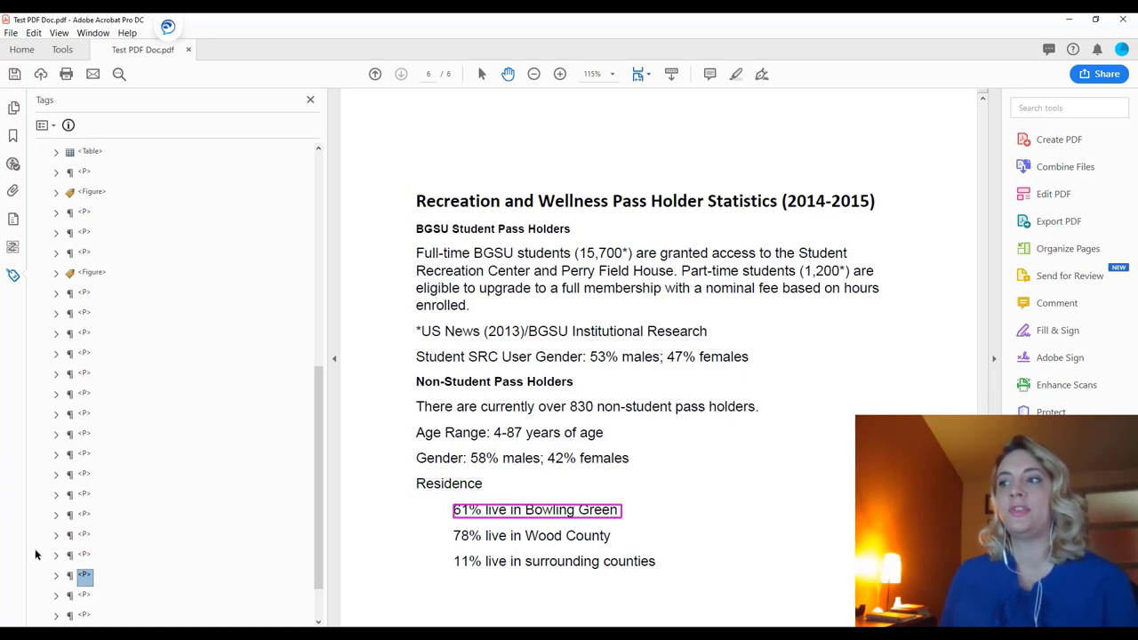
key(Up)
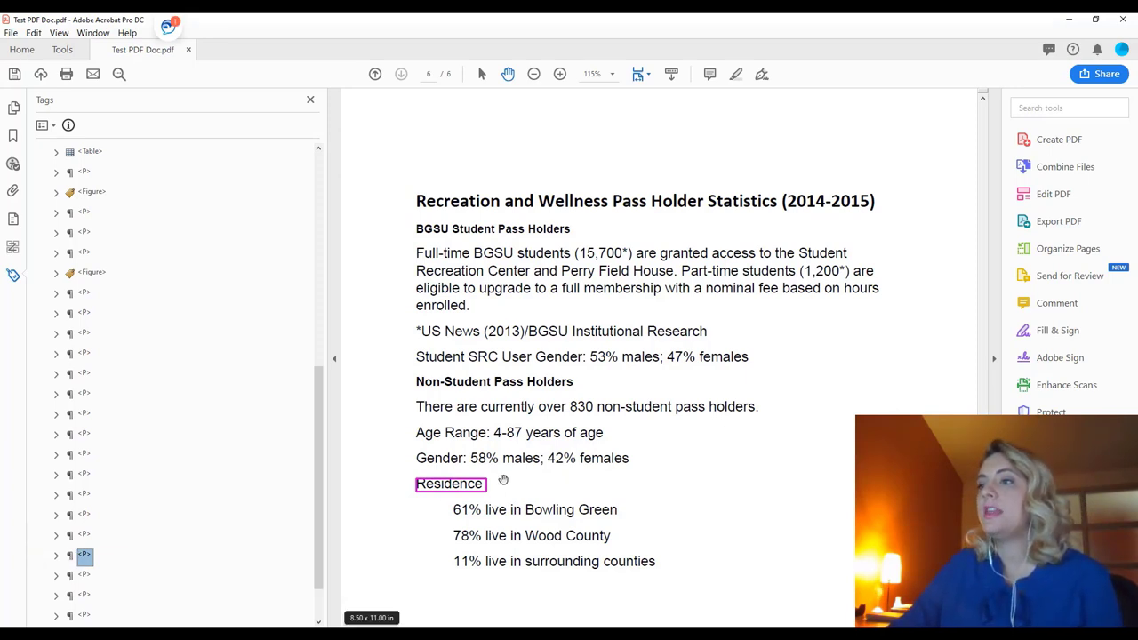
- Change the tag type of the "Residence" paragraph on page 6 to List
right_click(74, 559)
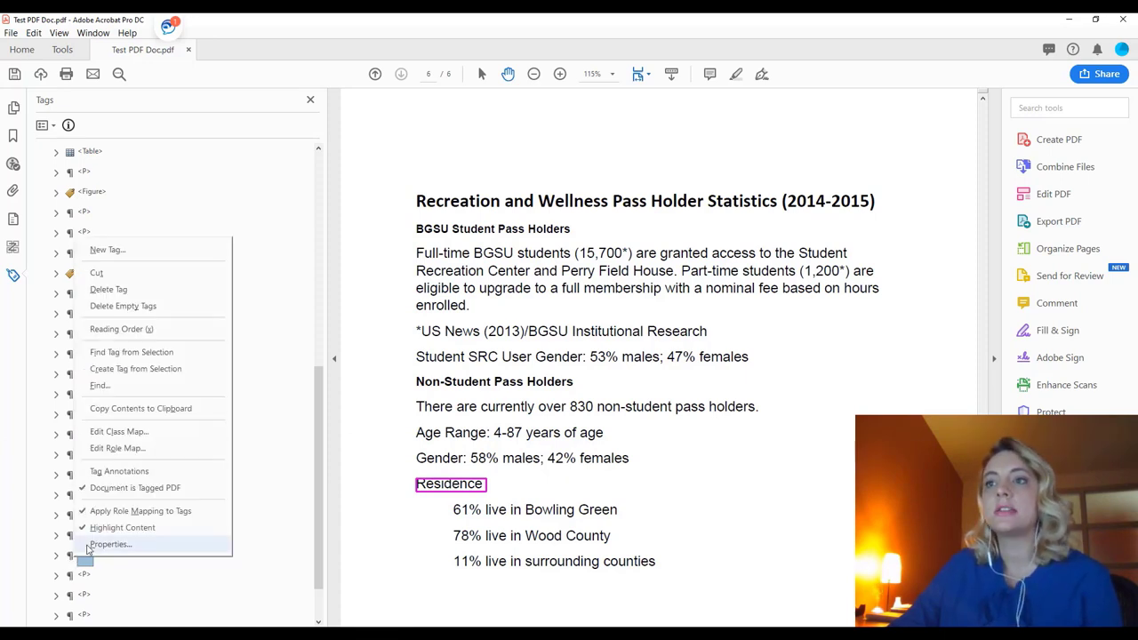
click(108, 544)
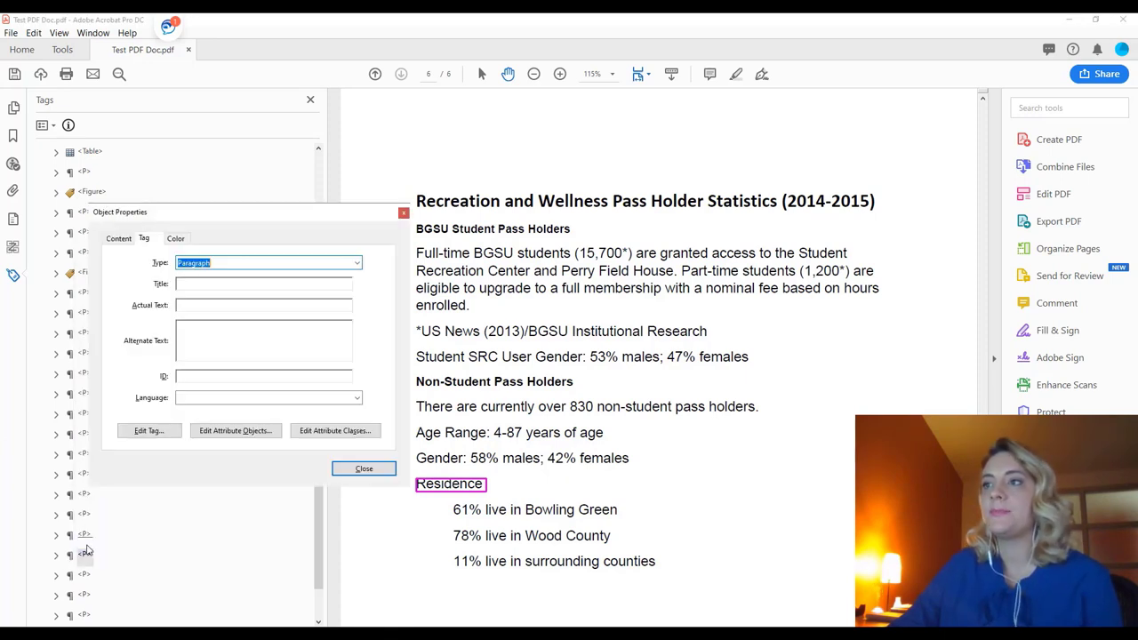
click(356, 265)
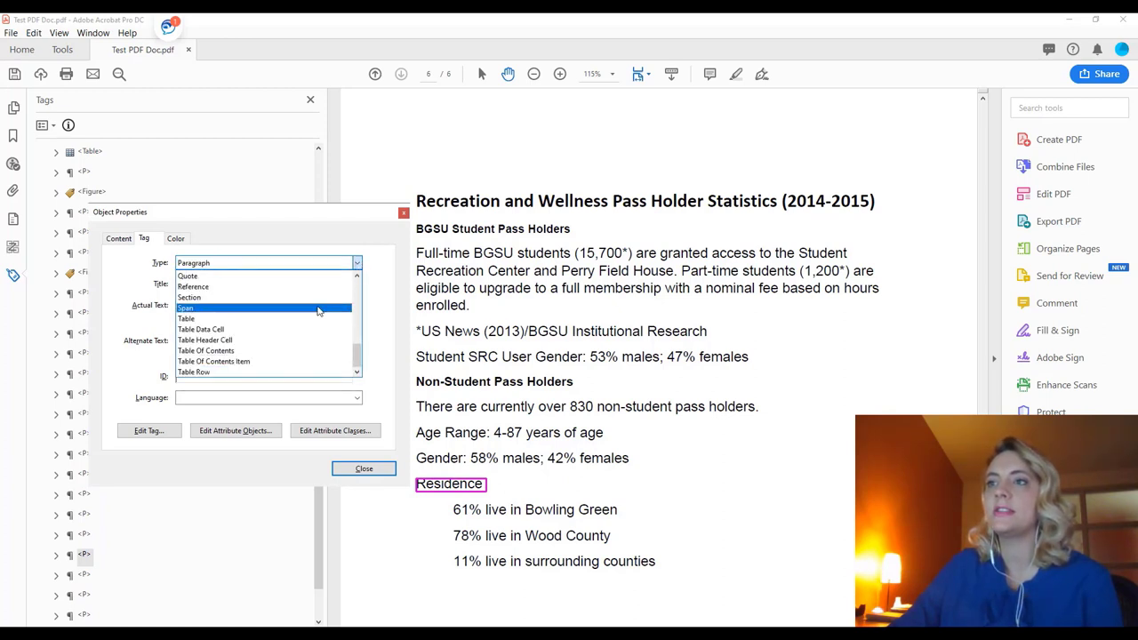
scroll(319, 310, up, 3)
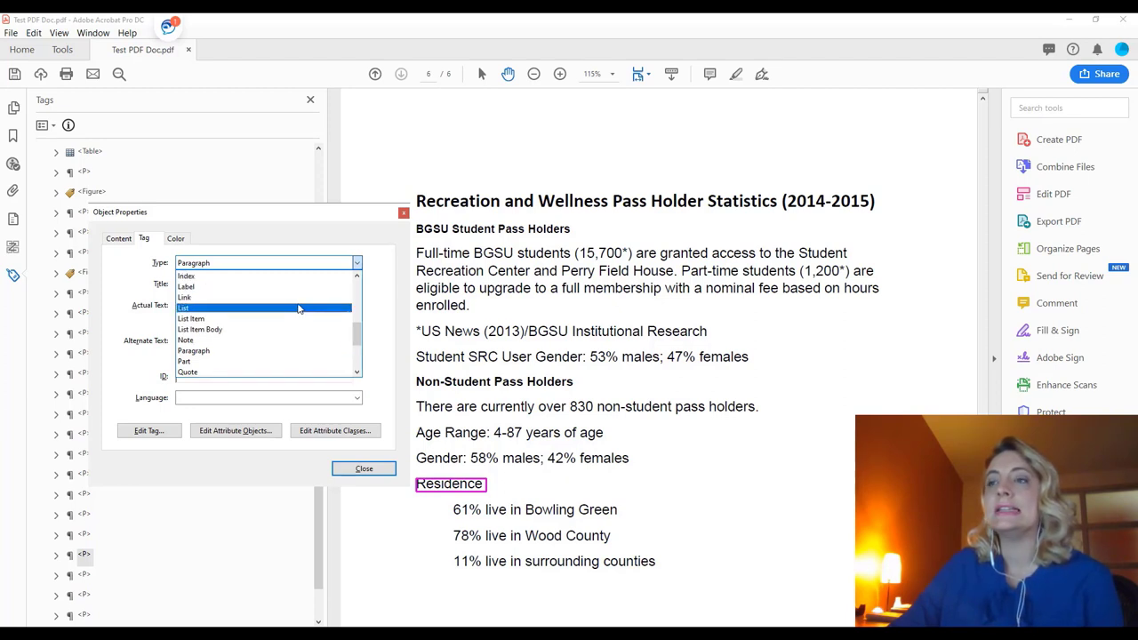
click(299, 309)
- Set both the title and the actual text of the new list tag to "Residence"
click(267, 283)
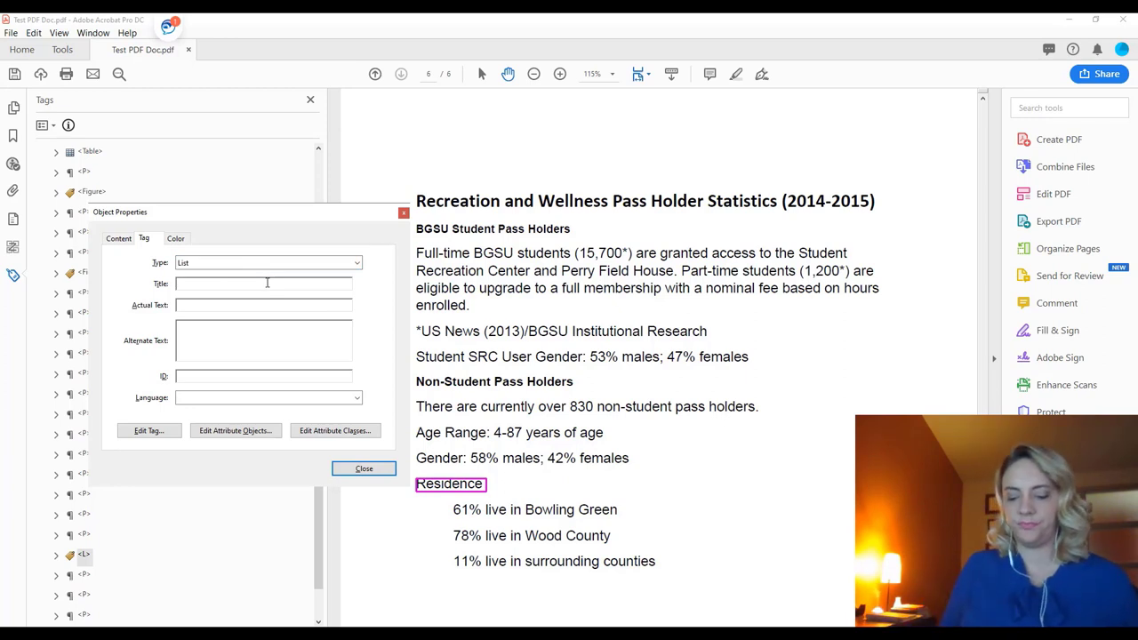
text(Residence)
key(Return)
key(ctrl+c)
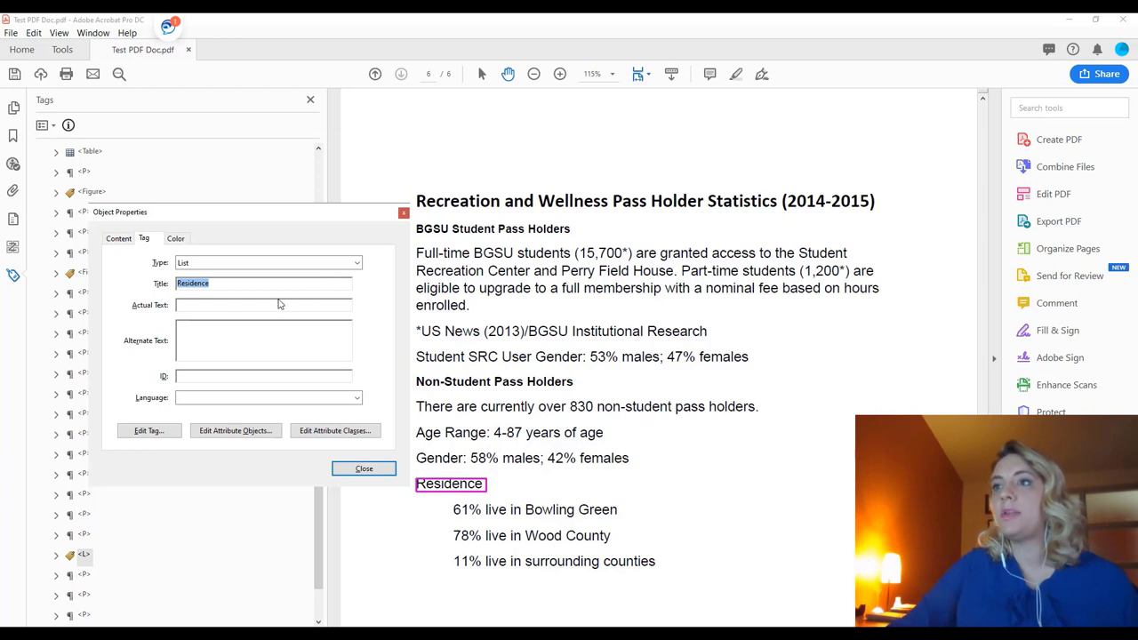
click(281, 304)
key(ctrl+v)
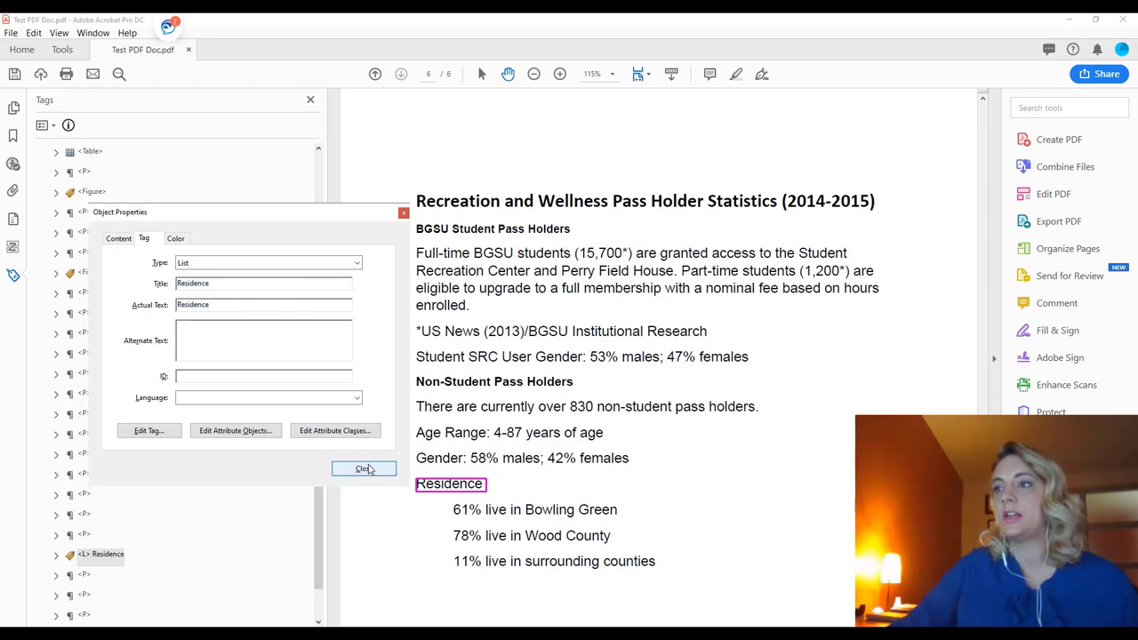
click(370, 471)
- Change the tag type of the first indented line beneath "Residence" to List Item
scroll(215, 418, down, 1)
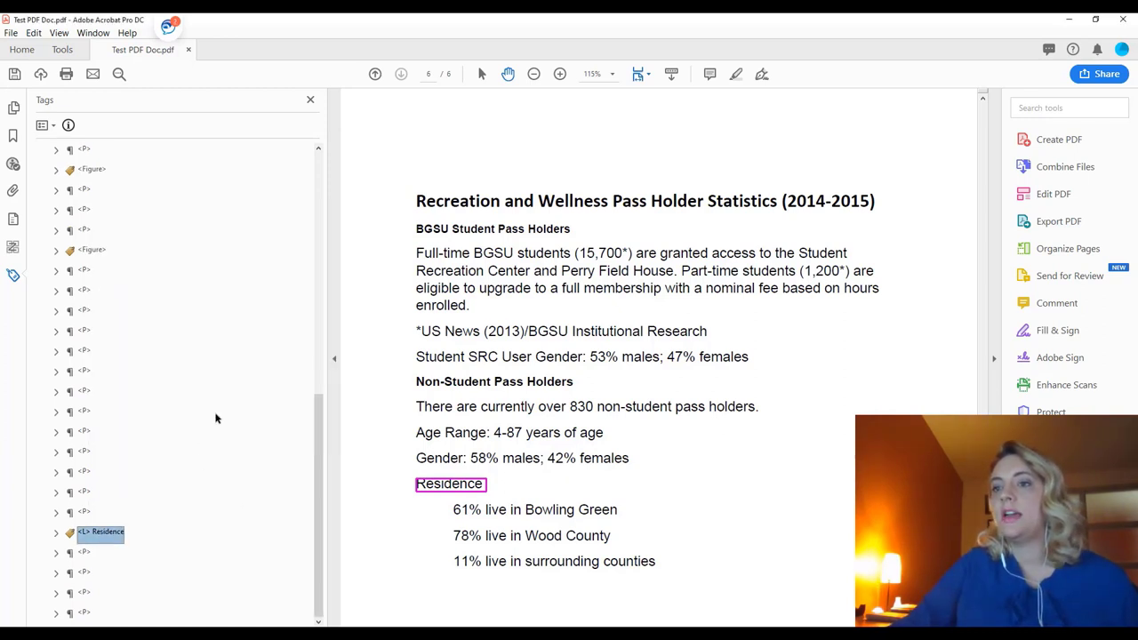
click(80, 553)
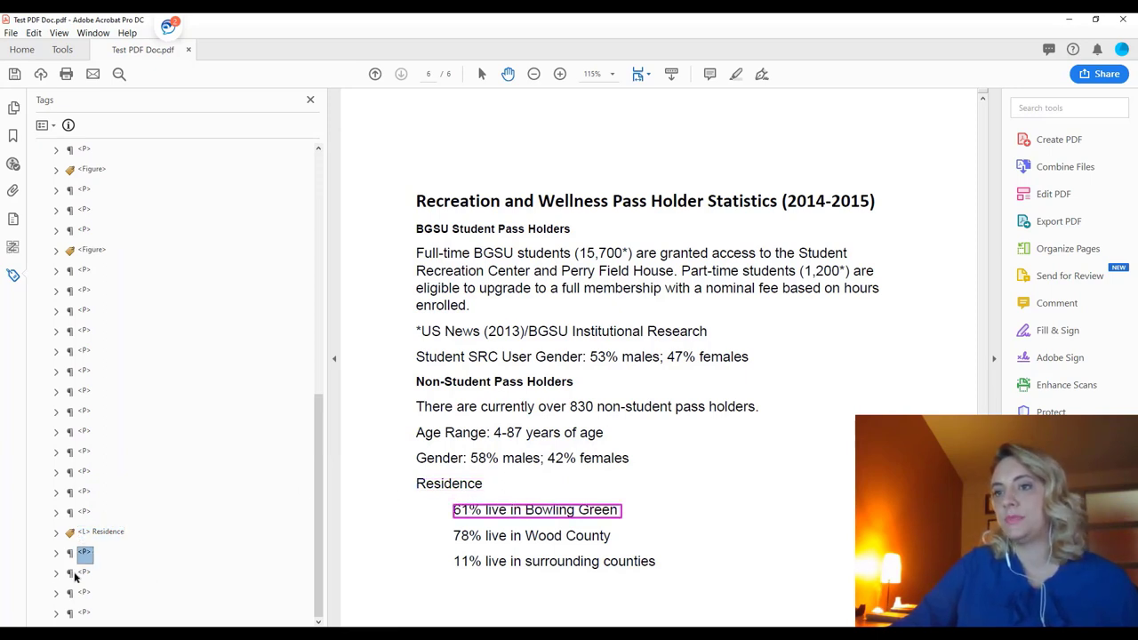
right_click(76, 559)
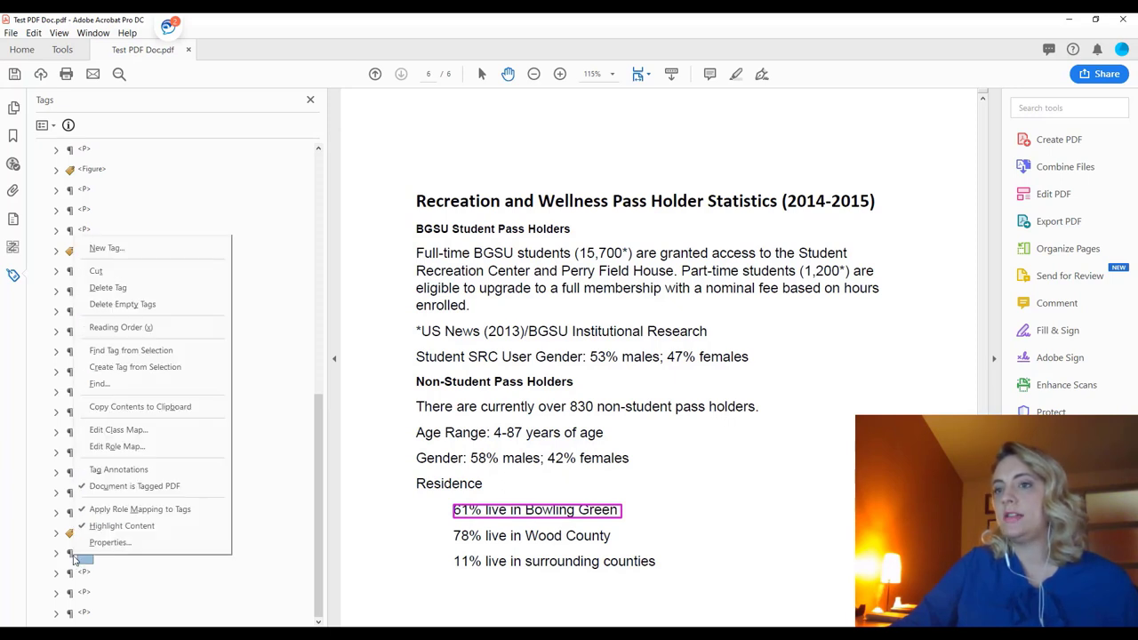
click(106, 542)
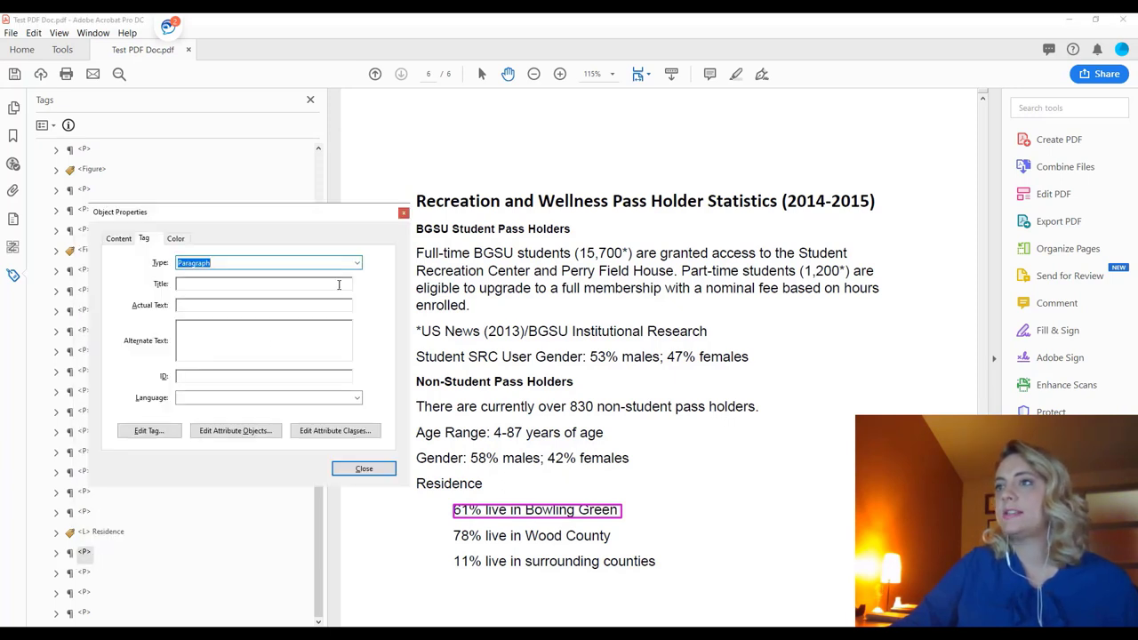
click(356, 263)
scroll(267, 320, up, 3)
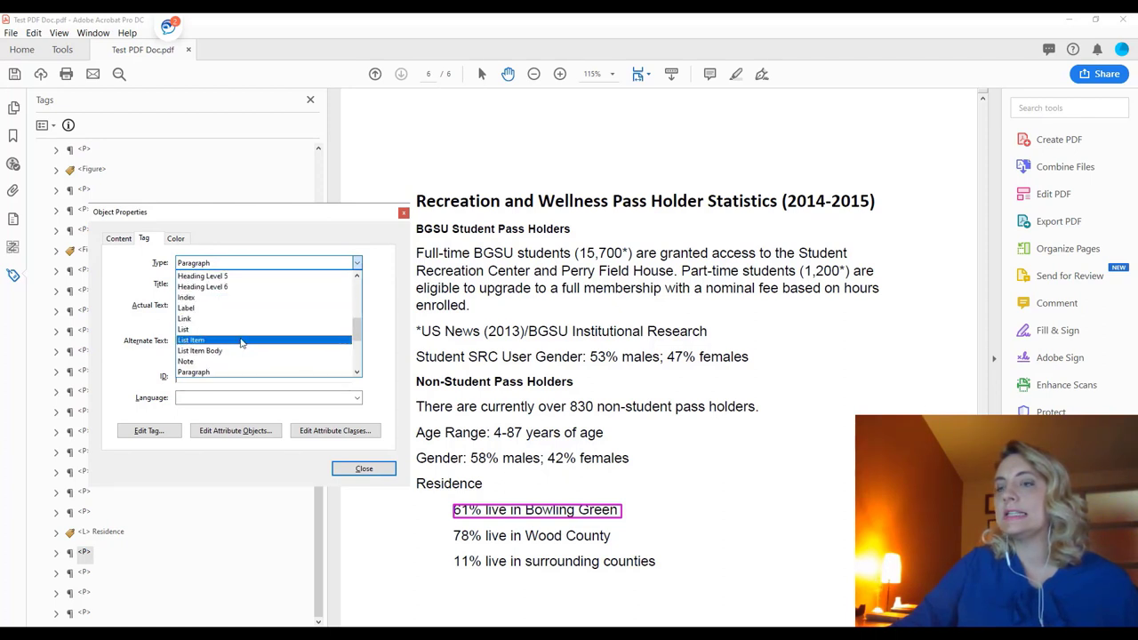
click(240, 340)
- Set both the title and the actual text of that list item to "61% live in Bowling Green"
click(259, 284)
text(6)
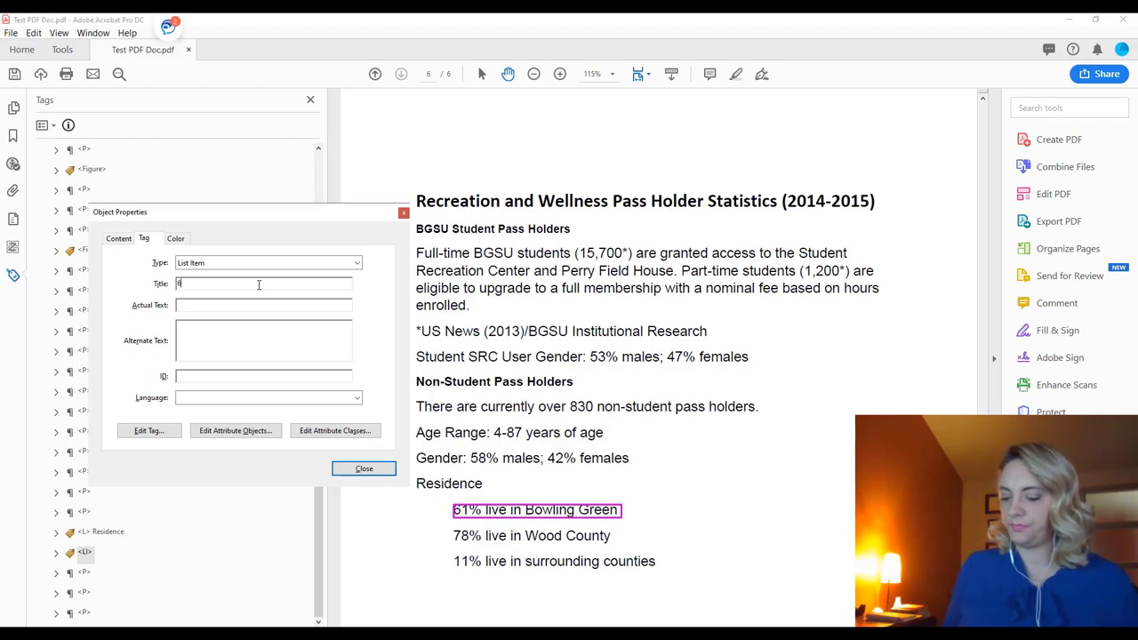
text(1%)
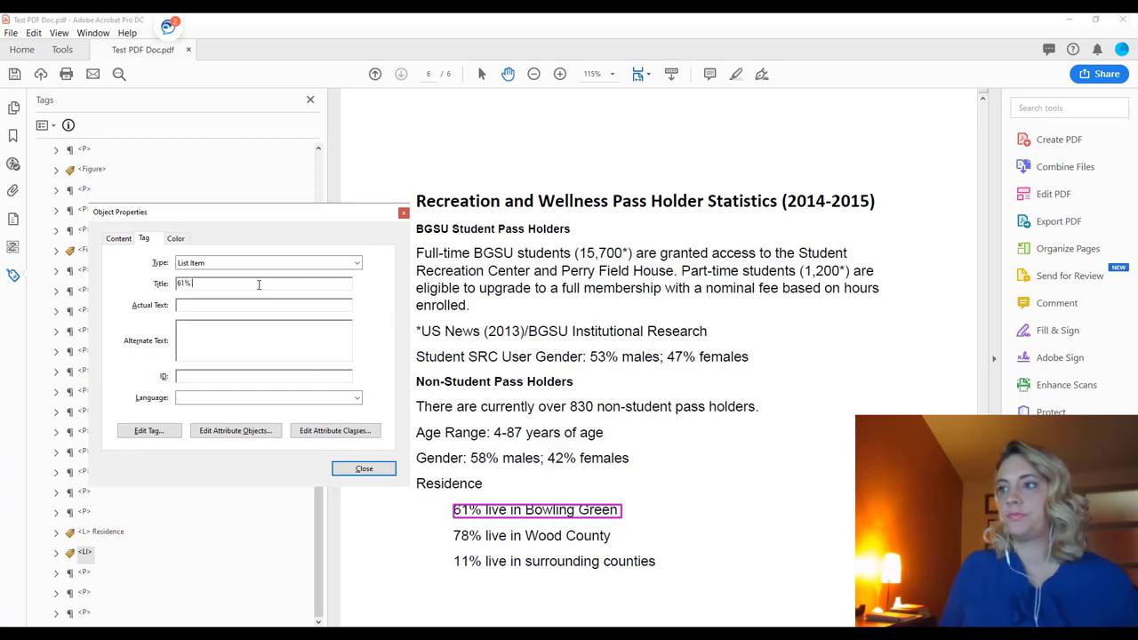
text( live in Bowling Green)
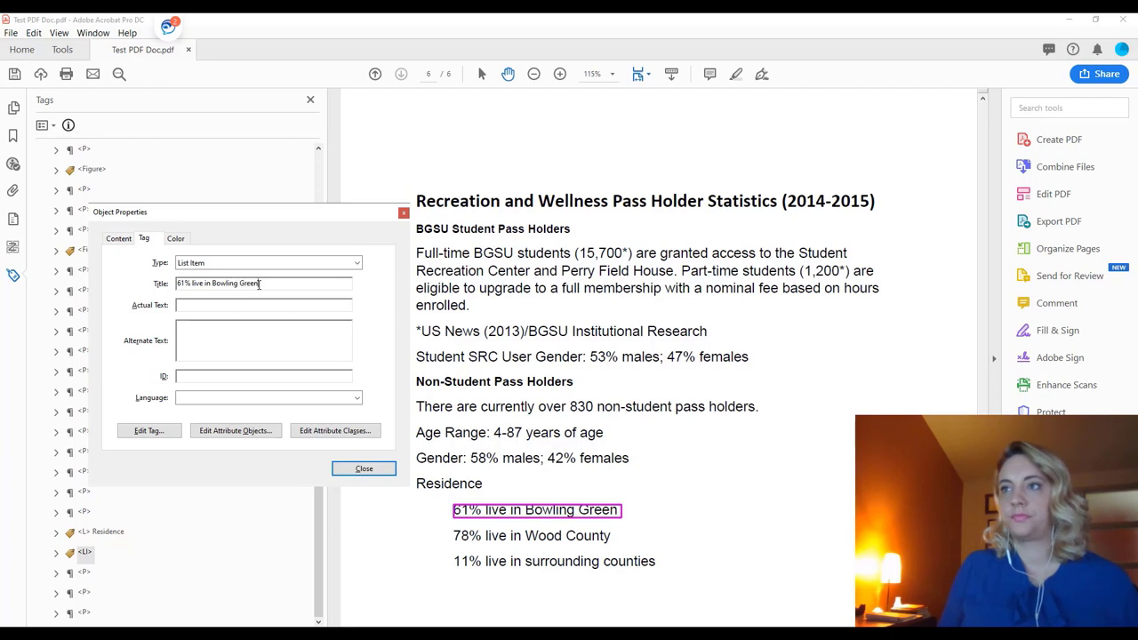
key(Return)
key(ctrl+c)
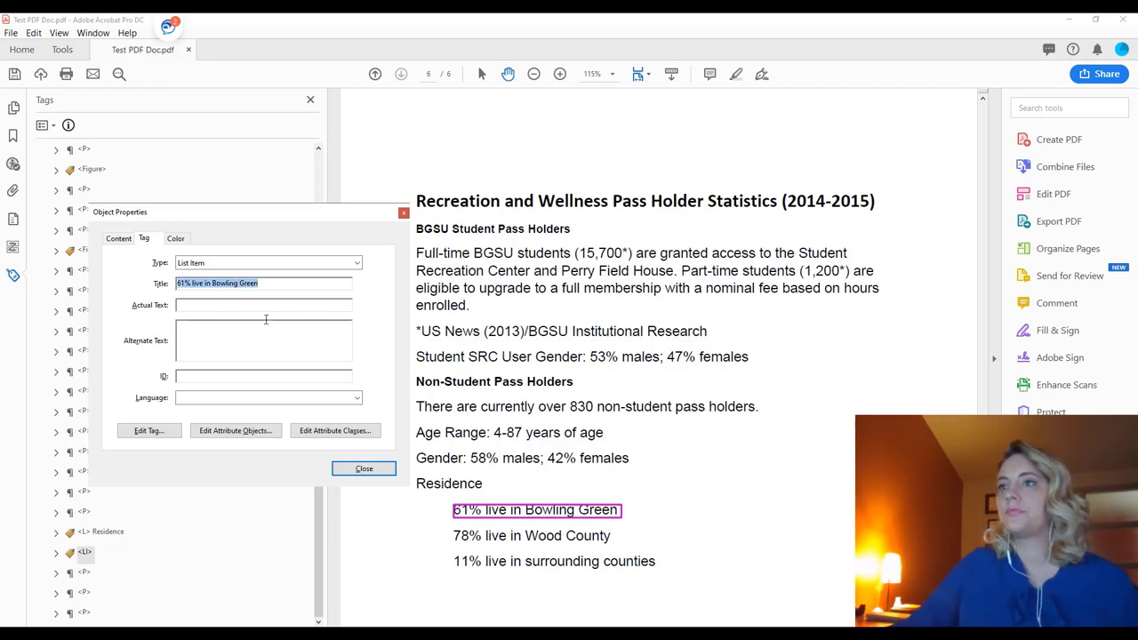
click(259, 305)
key(ctrl+v)
click(364, 470)
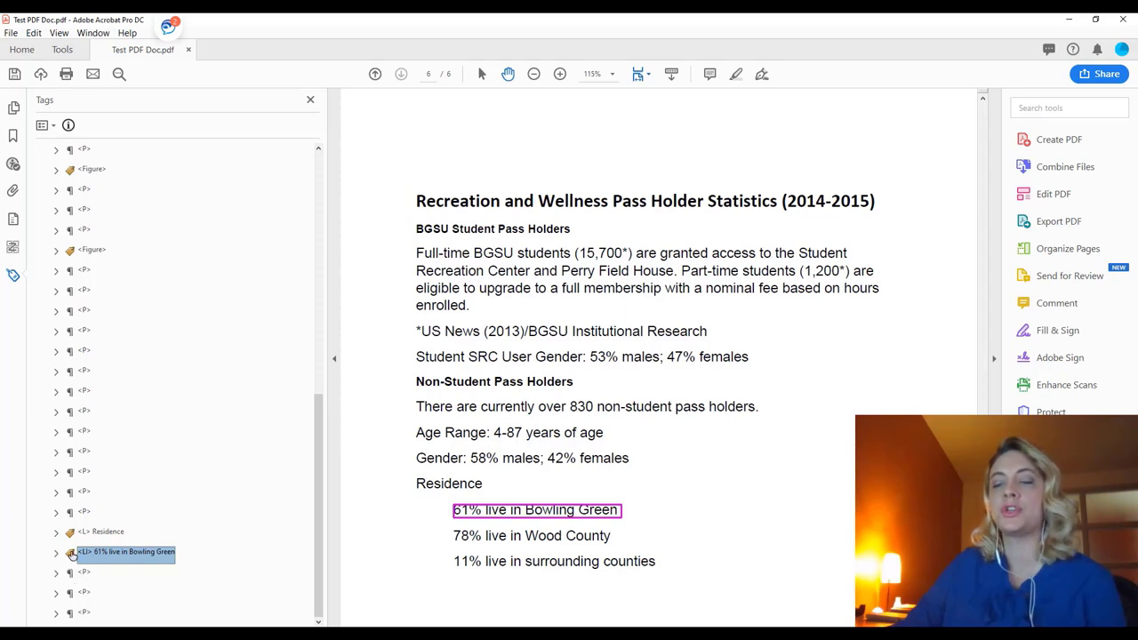
- Nest the "61% live in Bowling Green" list item inside the Residence list tag and check what each tag marks
drag(72, 553, 96, 542)
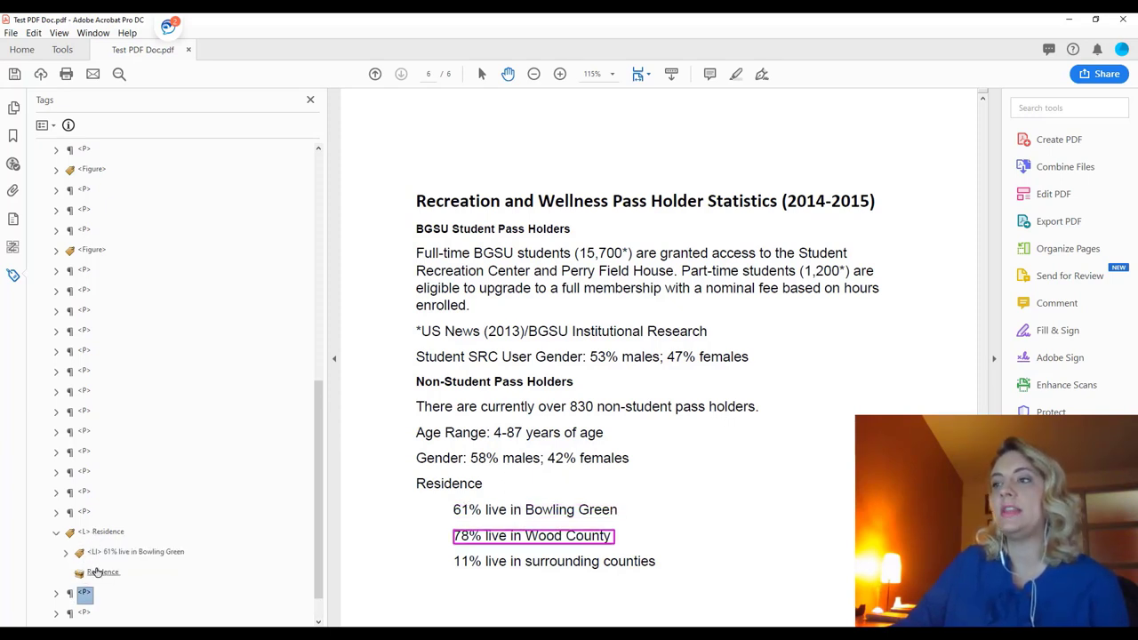
click(105, 535)
click(108, 553)
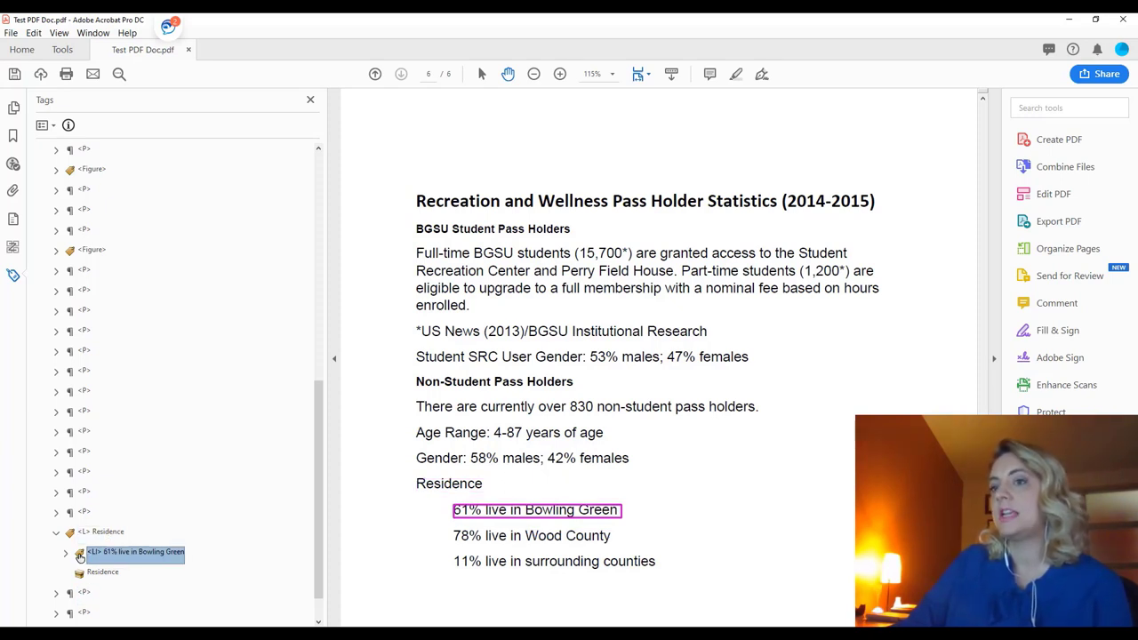
click(98, 534)
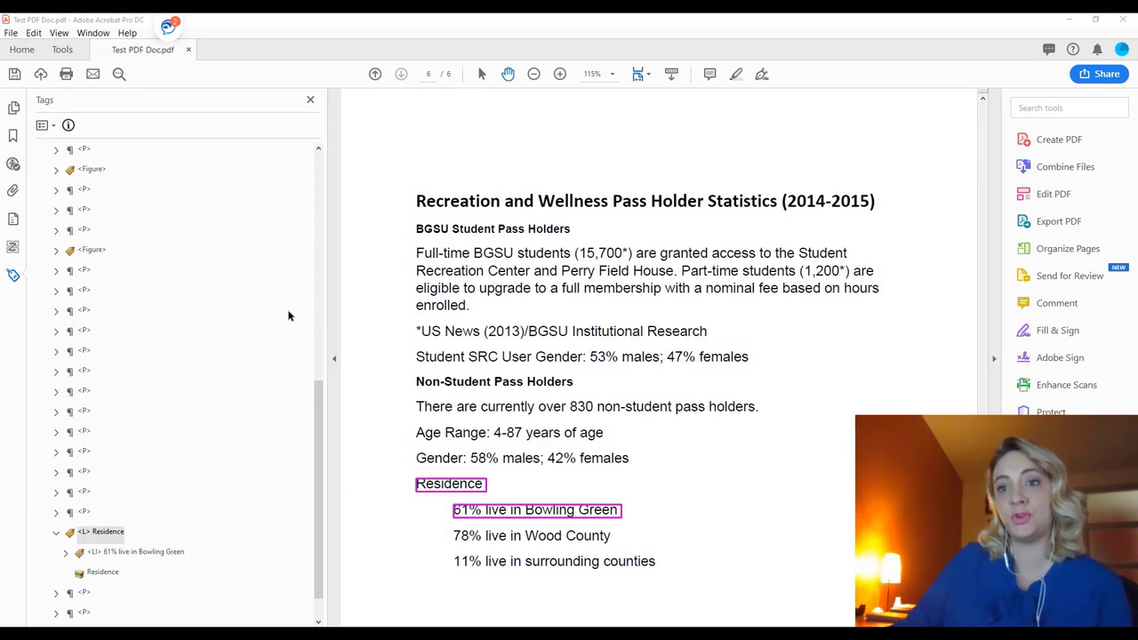
- Show the document's reading order and examine the numbered content regions of page 1
click(13, 250)
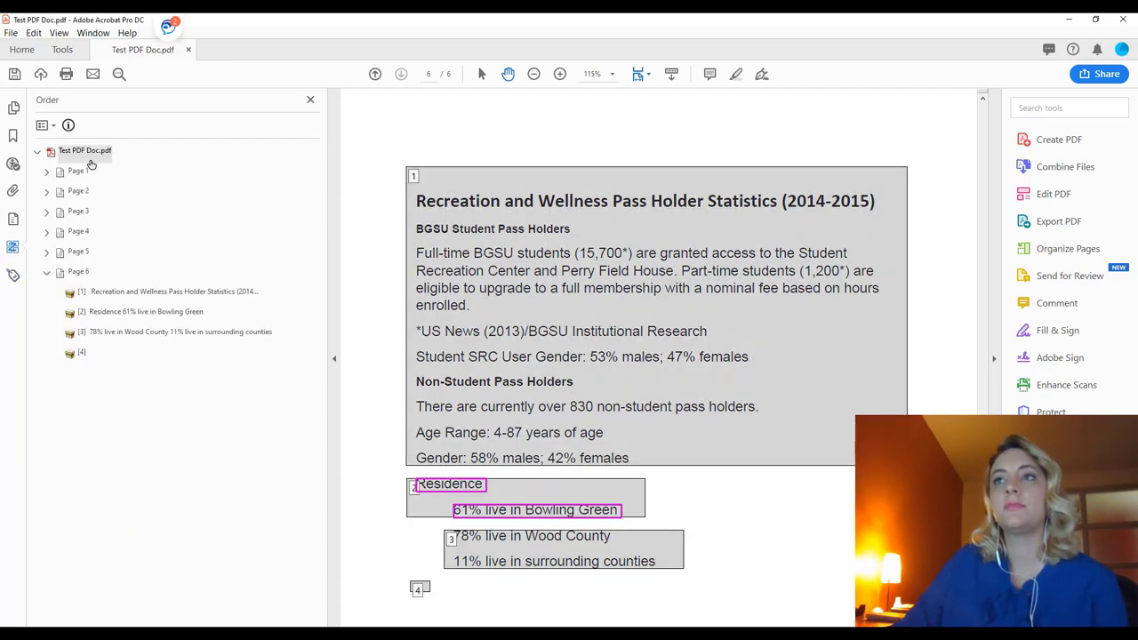
click(81, 153)
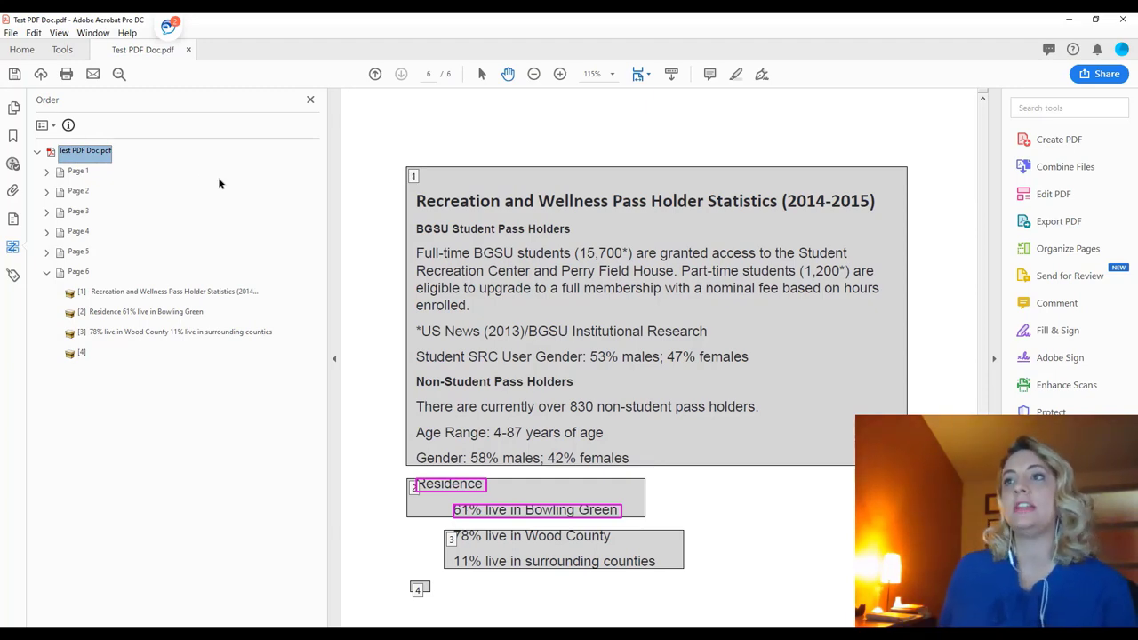
key(Down)
key(Down)
key(Down)
key(Down)
key(Down)
key(Down)
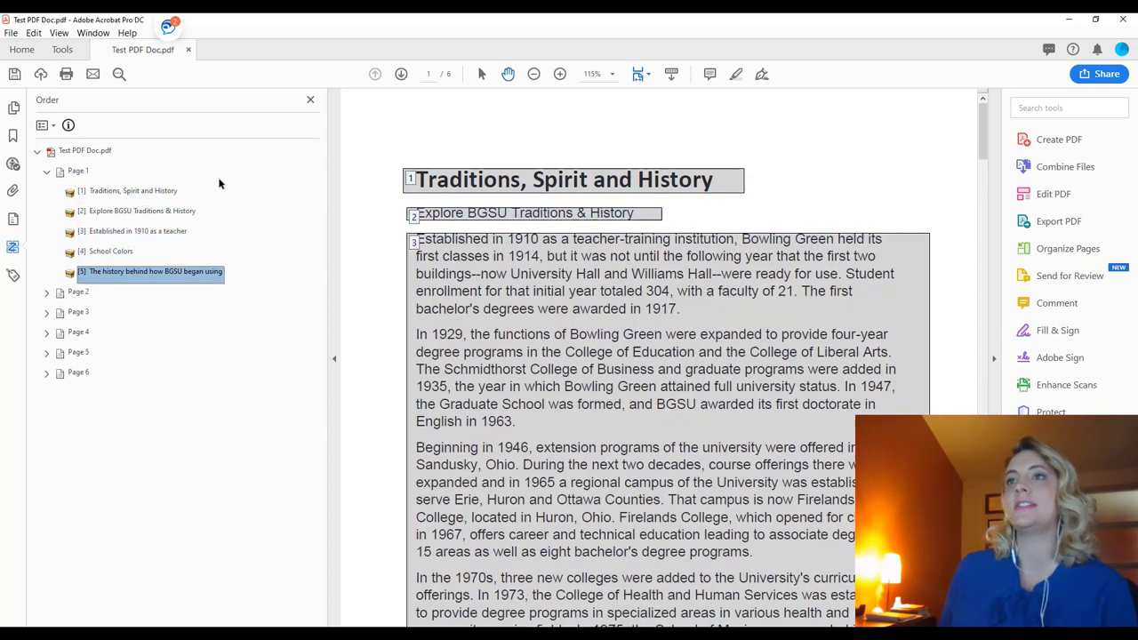
key(Up)
key(Up)
key(Up)
key(Up)
key(Up)
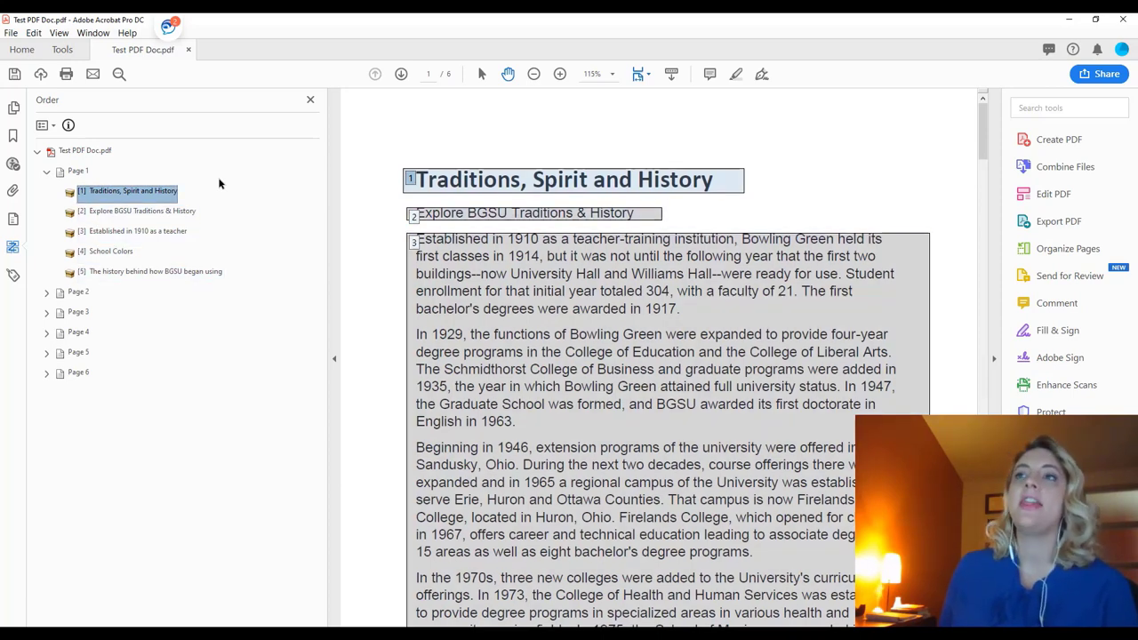
- Step through the reading order entries from page 1 to page 6 to examine the sequence, then collapse page 6
key(Down)
key(Down)
key(Down)
key(Down)
key(Down)
key(Down)
key(Down)
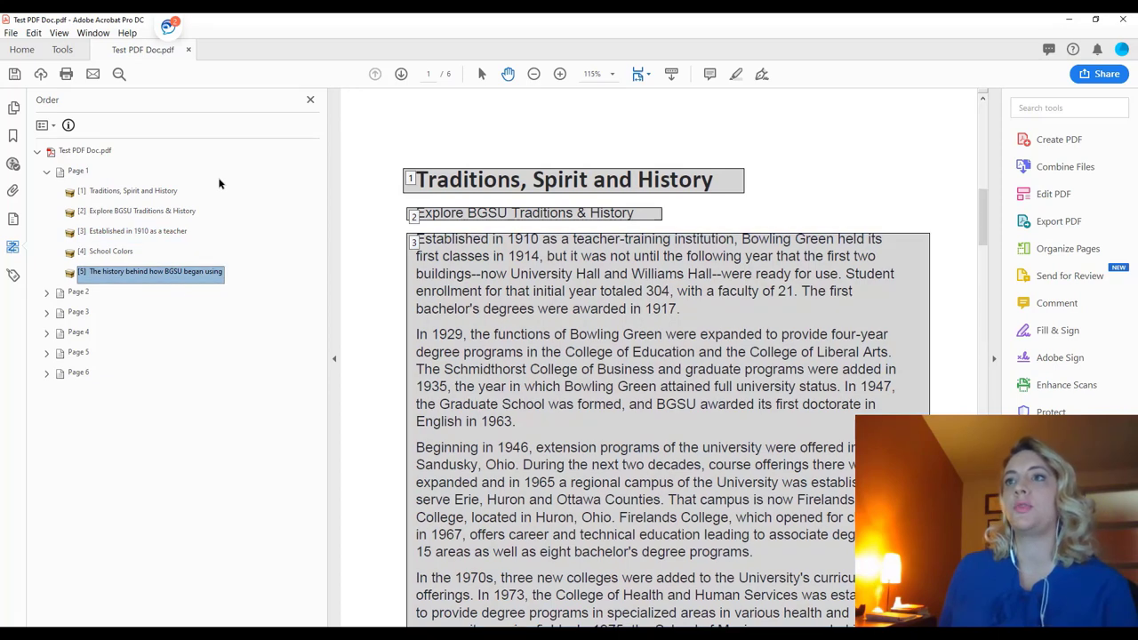
key(Down)
key(Down)
key(Down)
key(Down)
key(Down)
key(Down)
key(Down)
key(Down)
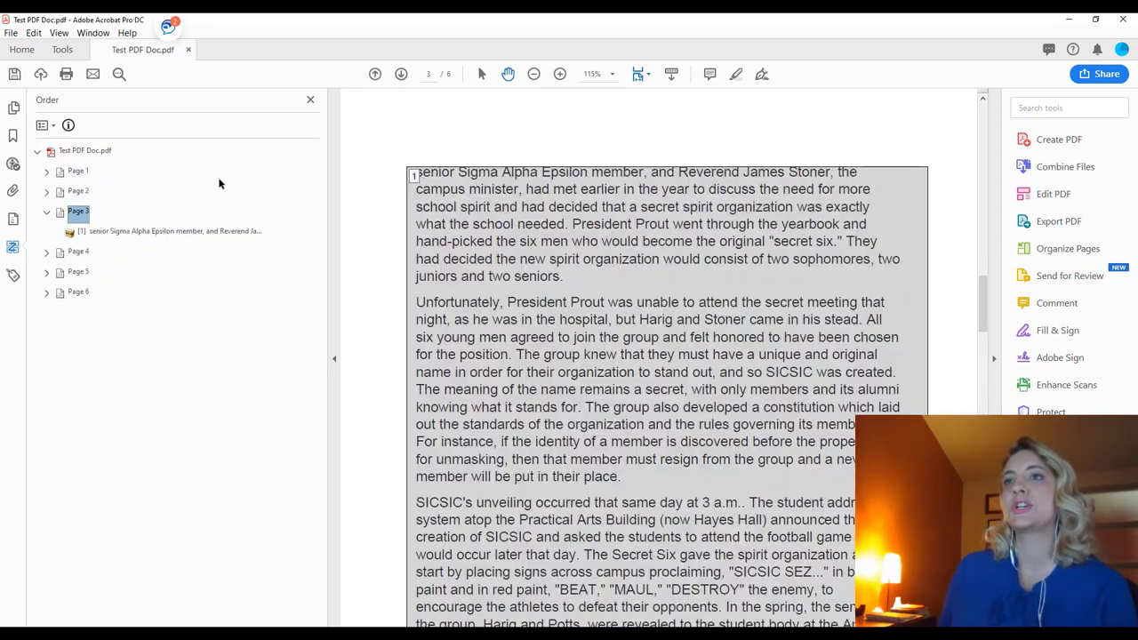
key(Down)
key(Down)
key(Down)
key(Down)
key(Down)
key(Down)
key(Down)
key(Down)
key(Down)
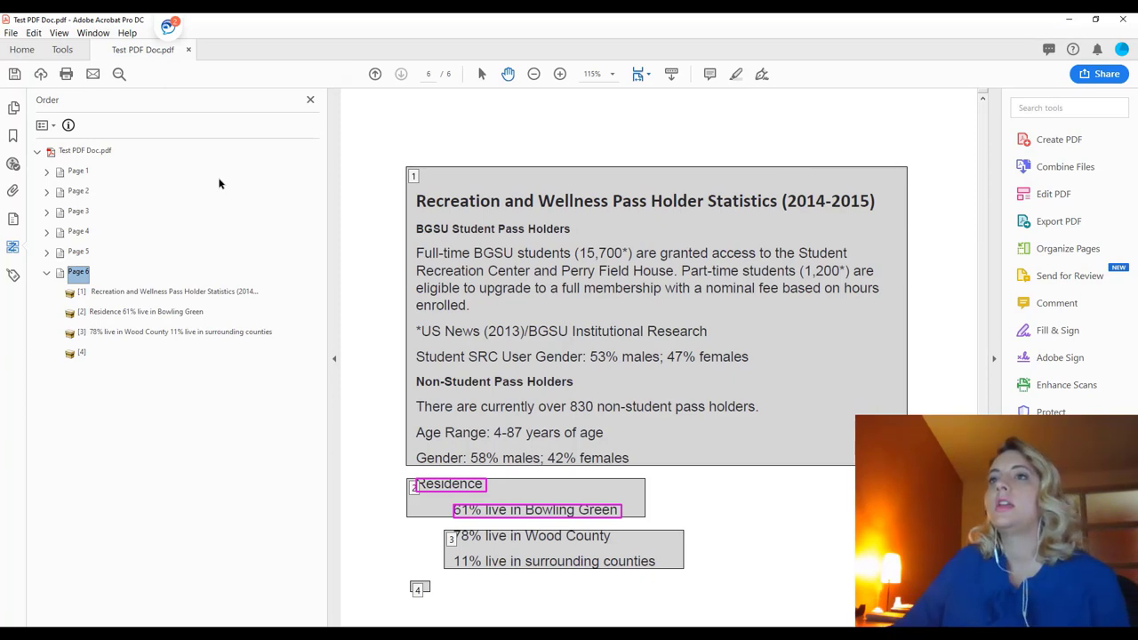
click(47, 273)
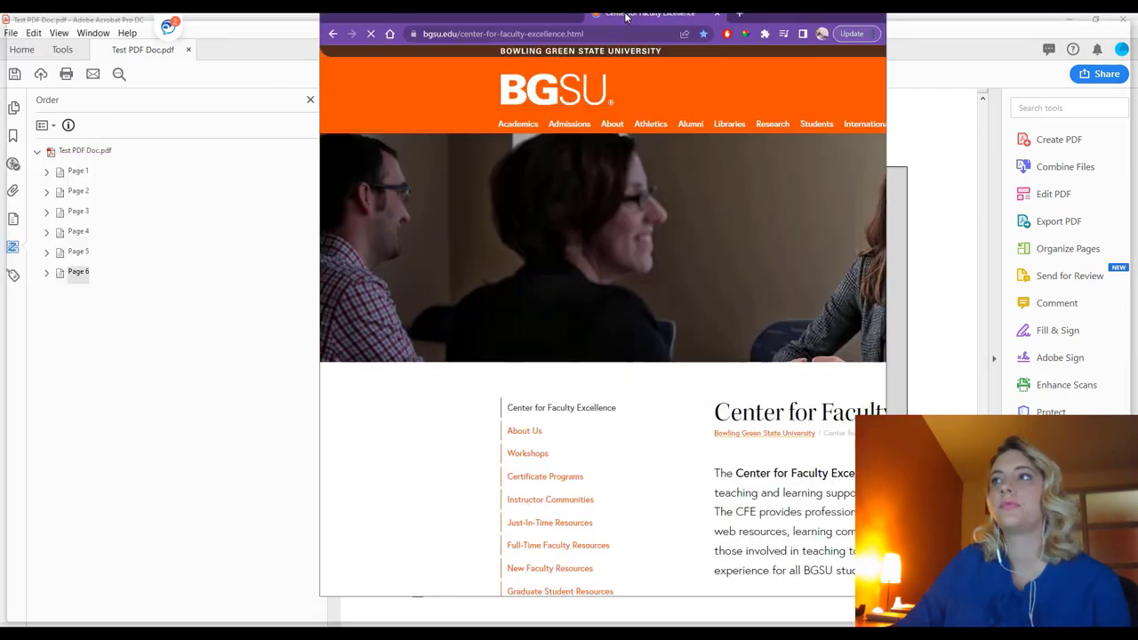
- Switch to the browser and open the Accessible Course Design page under the Center for Faculty Excellence's Just-In-Time Resources
double_click(625, 18)
scroll(142, 413, down, 3)
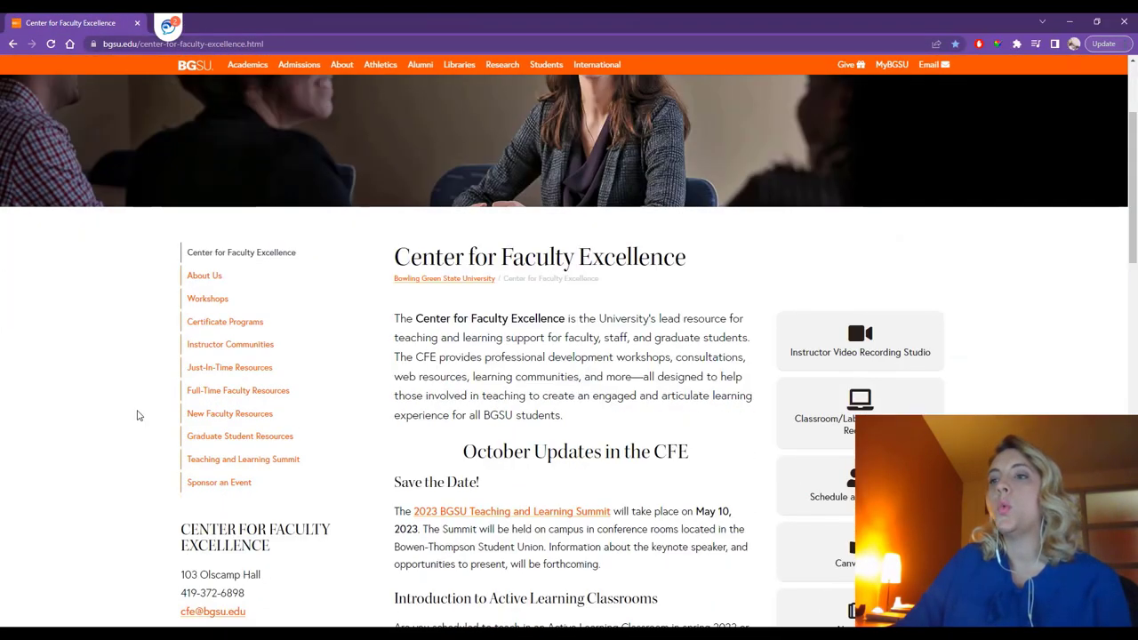
click(234, 371)
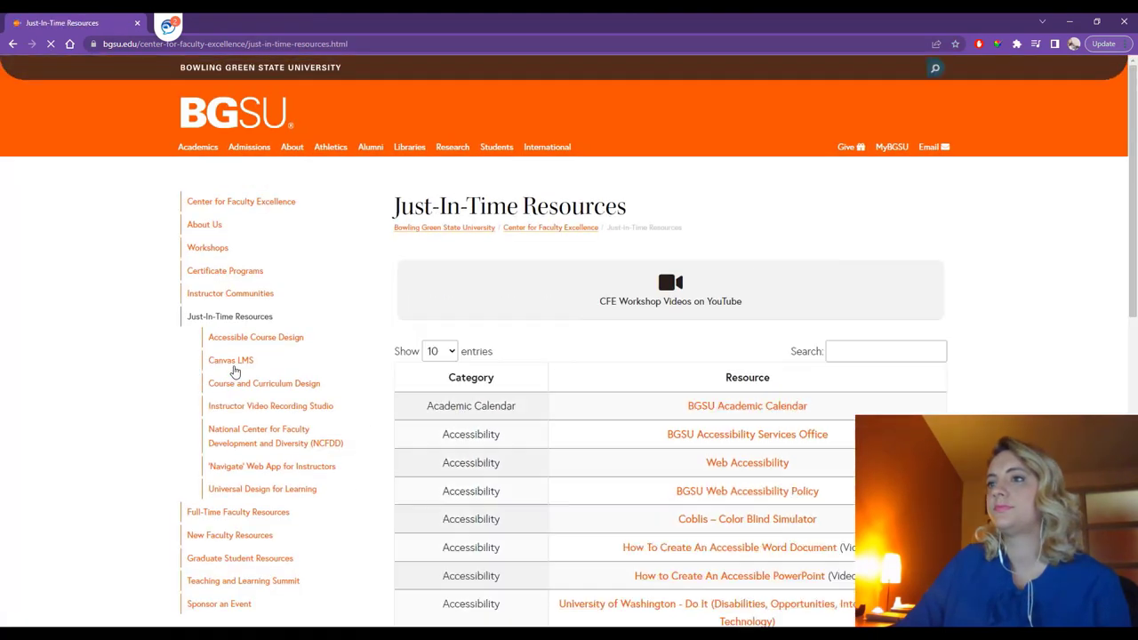
click(291, 343)
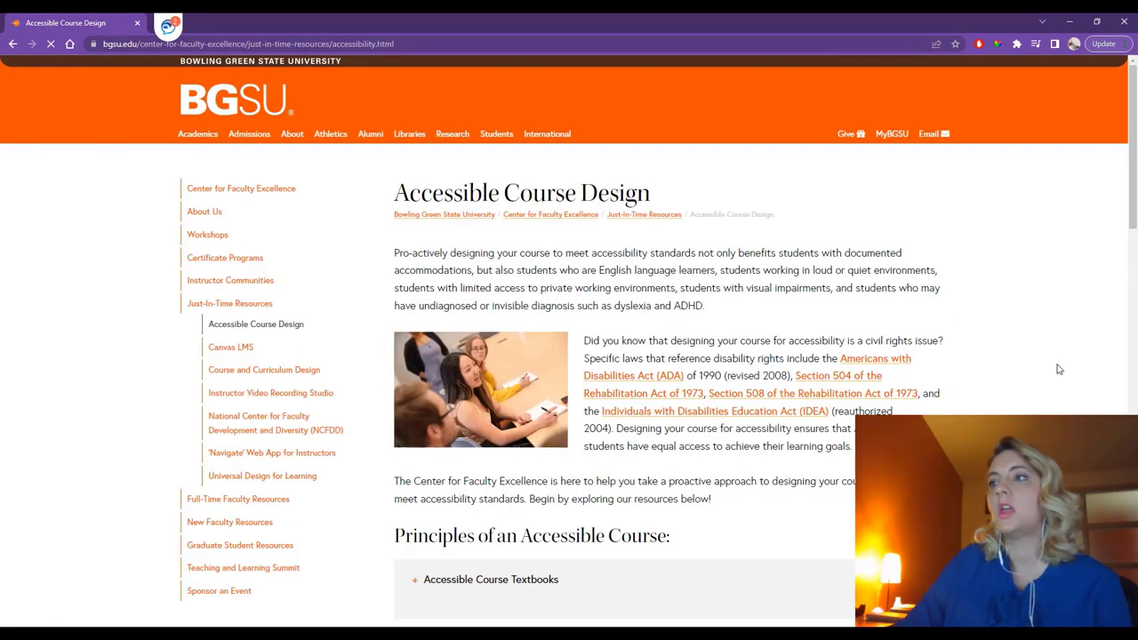
- Expand "Accessible Course Typeface and Color Contrast" and open the WebAIM Contrast Checker linked in its Color Contrast section
scroll(1004, 352, down, 3)
scroll(1004, 351, down, 5)
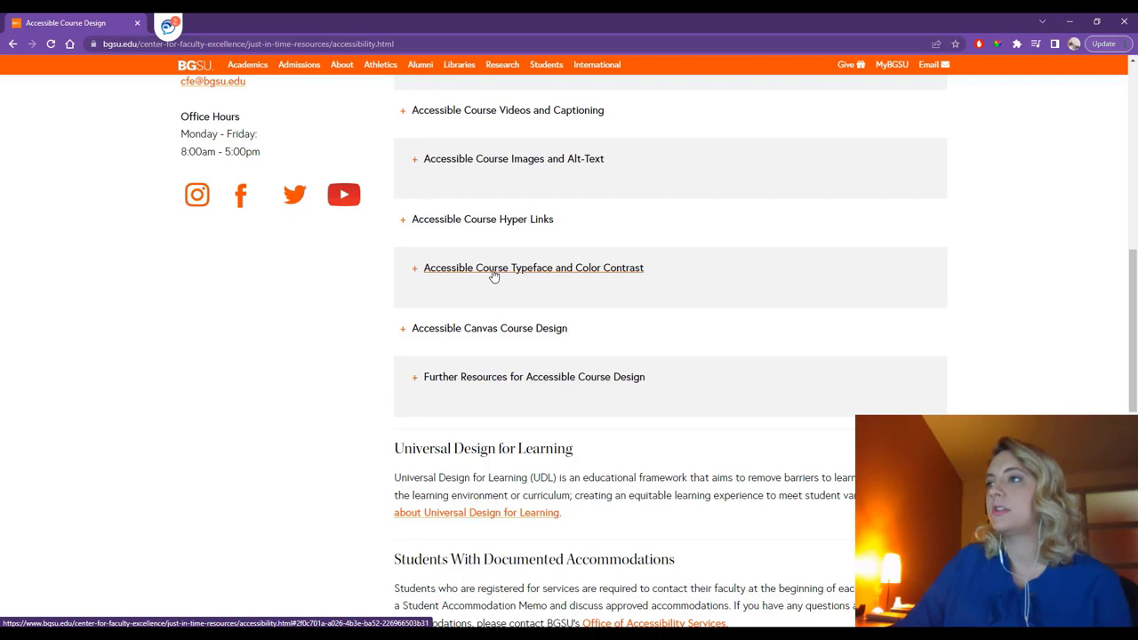
click(494, 276)
scroll(937, 372, down, 4)
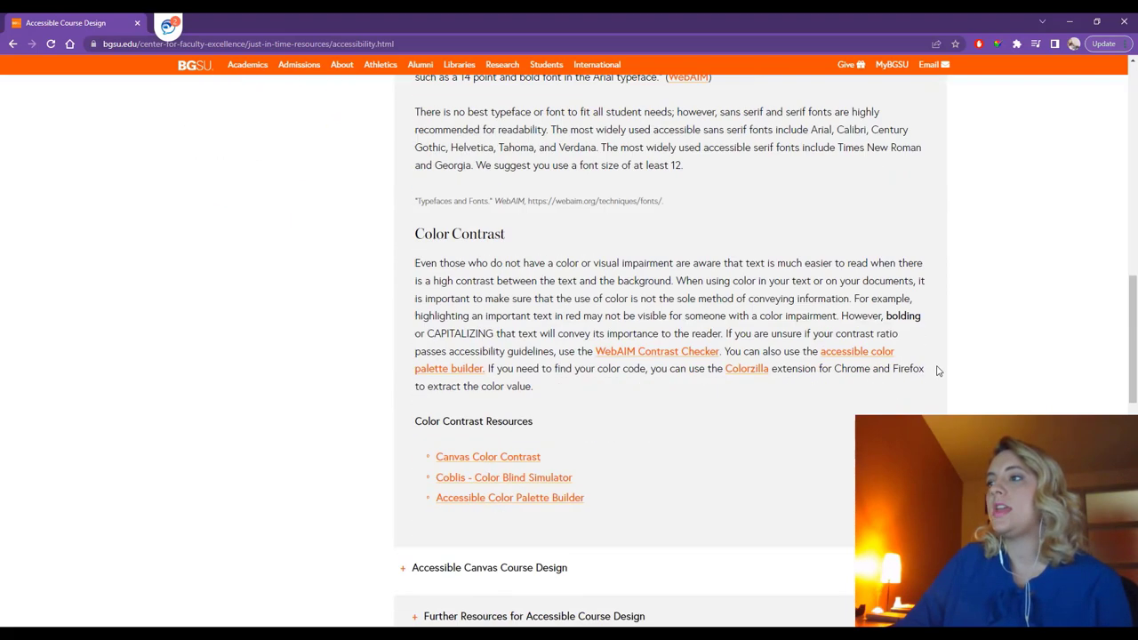
scroll(938, 372, down, 1)
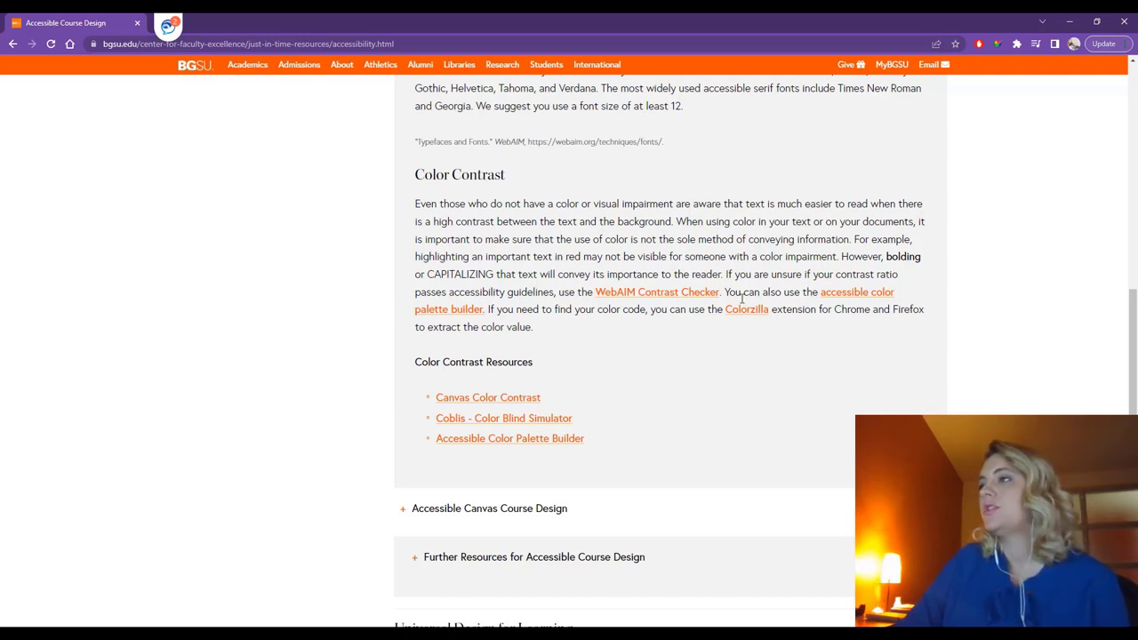
click(667, 299)
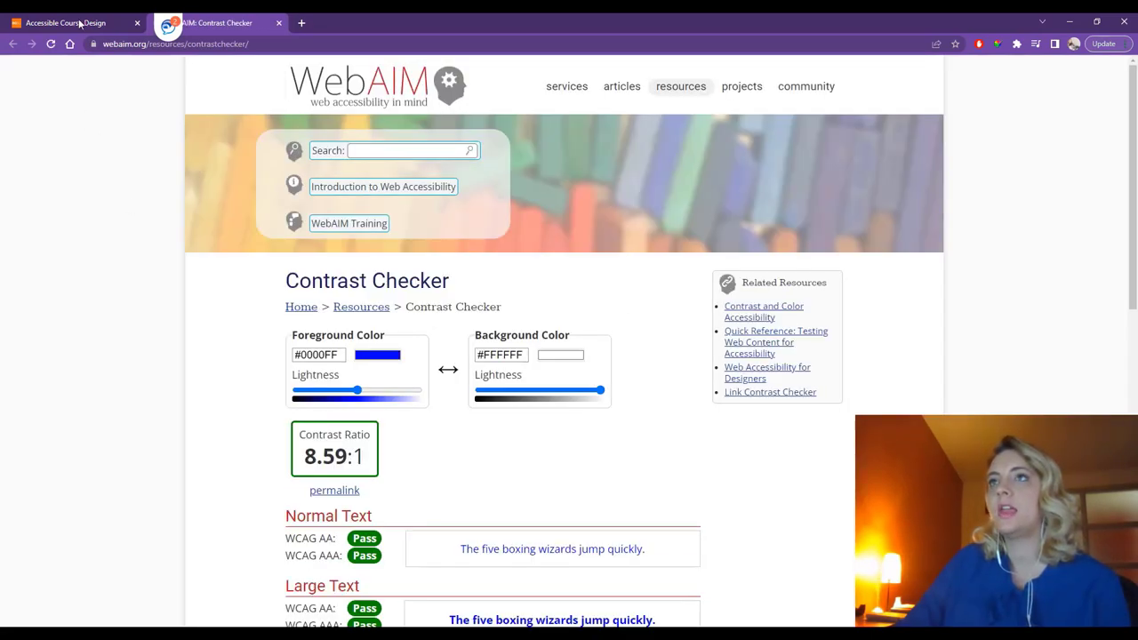
- Review the WebAIM Contrast Checker's color fields and pass ratings, then open the Colorzilla link from the Accessible Course Design page's Color Contrast section
scroll(556, 625, down, 1)
scroll(556, 625, down, 2)
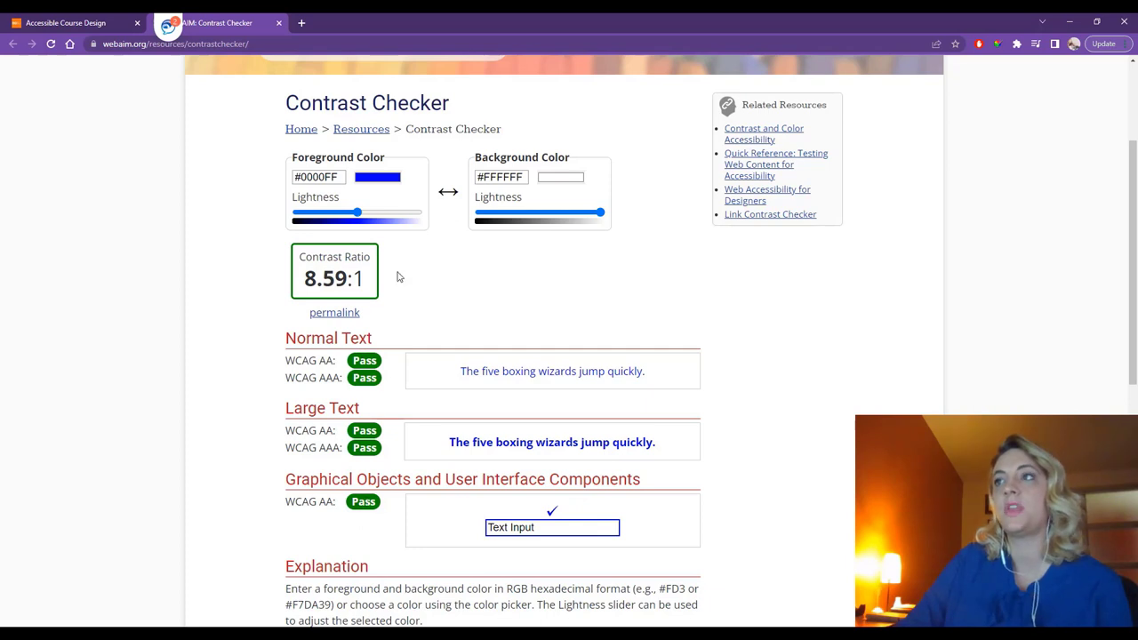
click(91, 17)
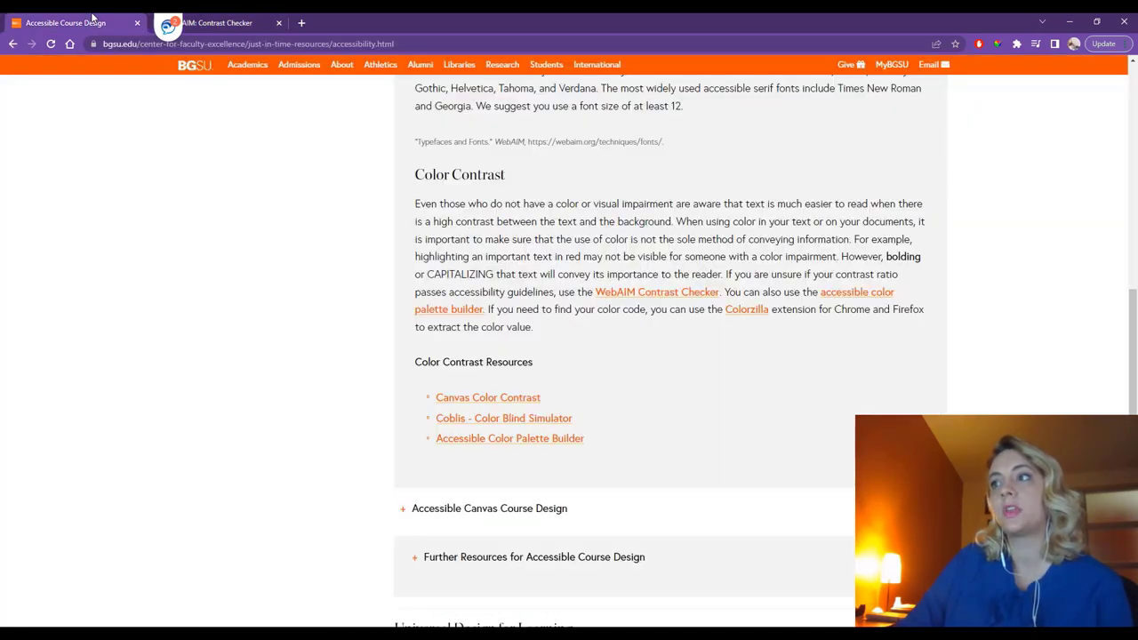
click(743, 317)
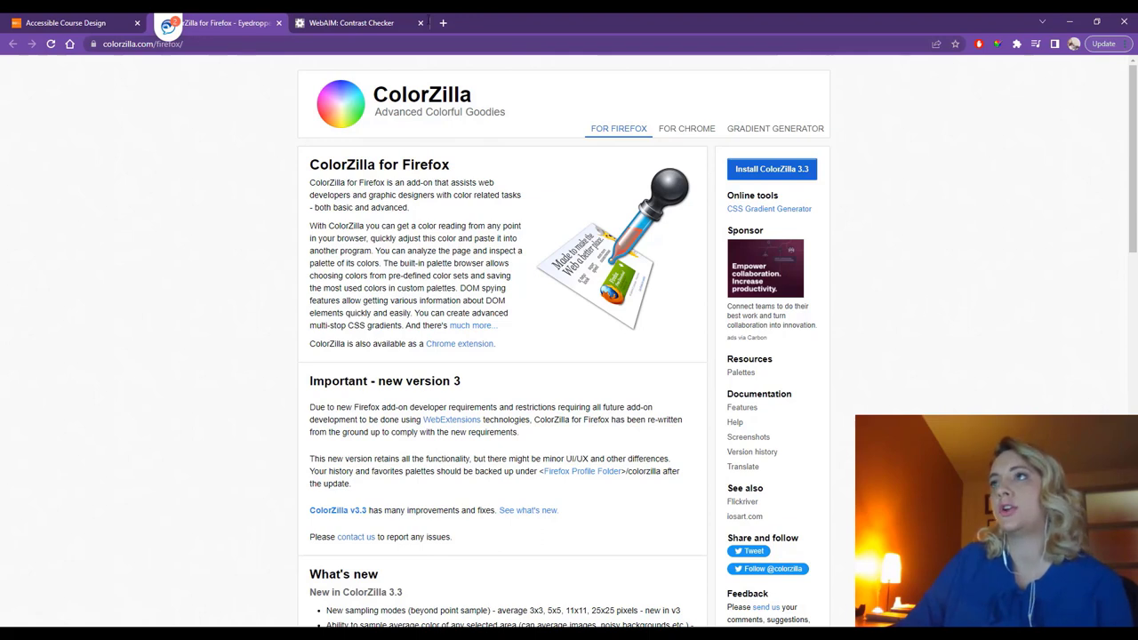
- Revisit the Contrast Checker and Accessible Course Design pages, then switch back to Test PDF Doc.pdf in Acrobat with Page 6 expanded in the reading order
click(386, 19)
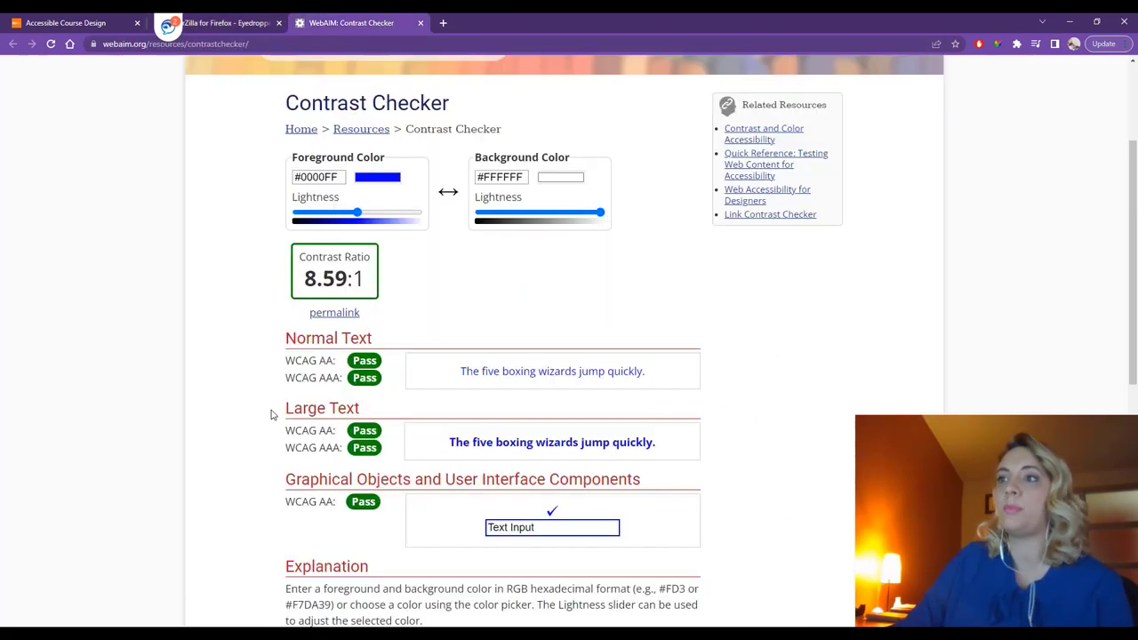
click(86, 17)
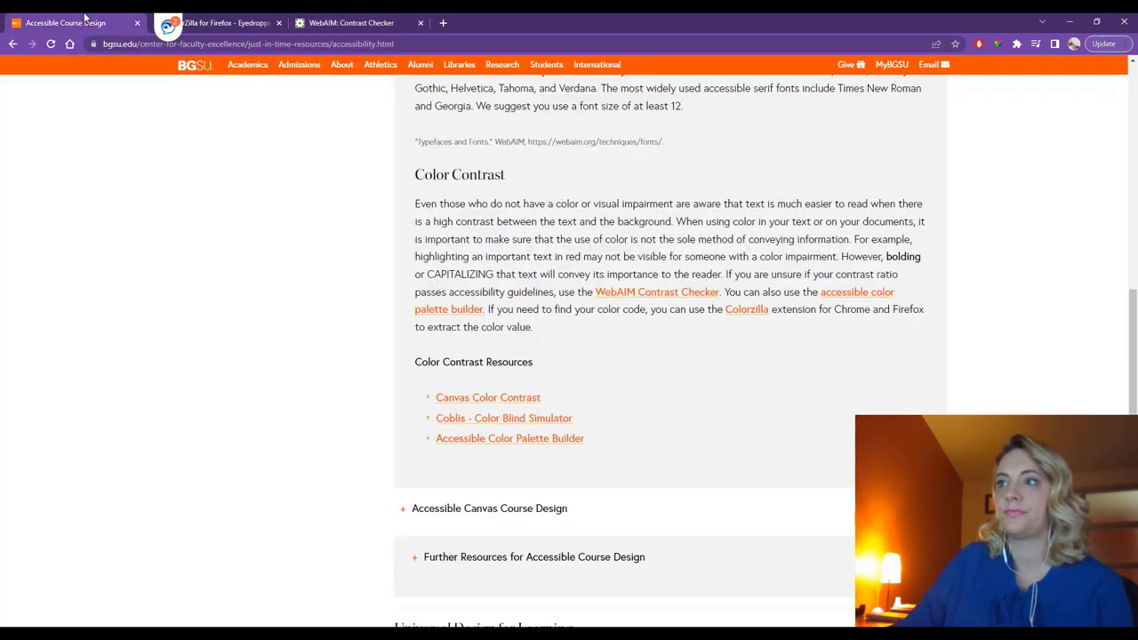
click(1072, 19)
key(Right)
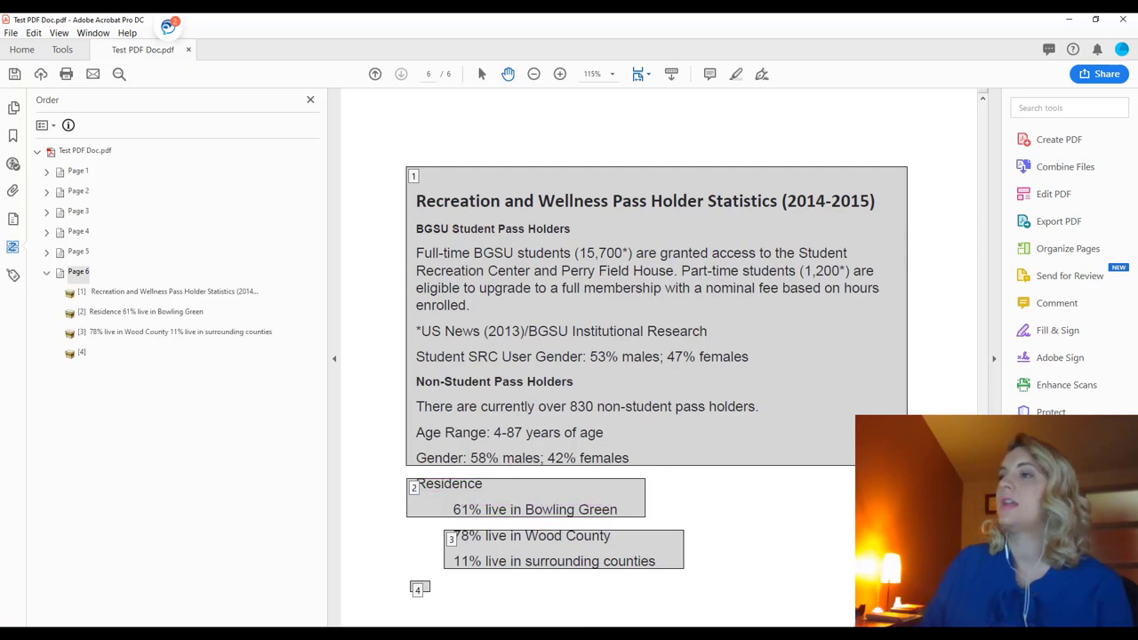